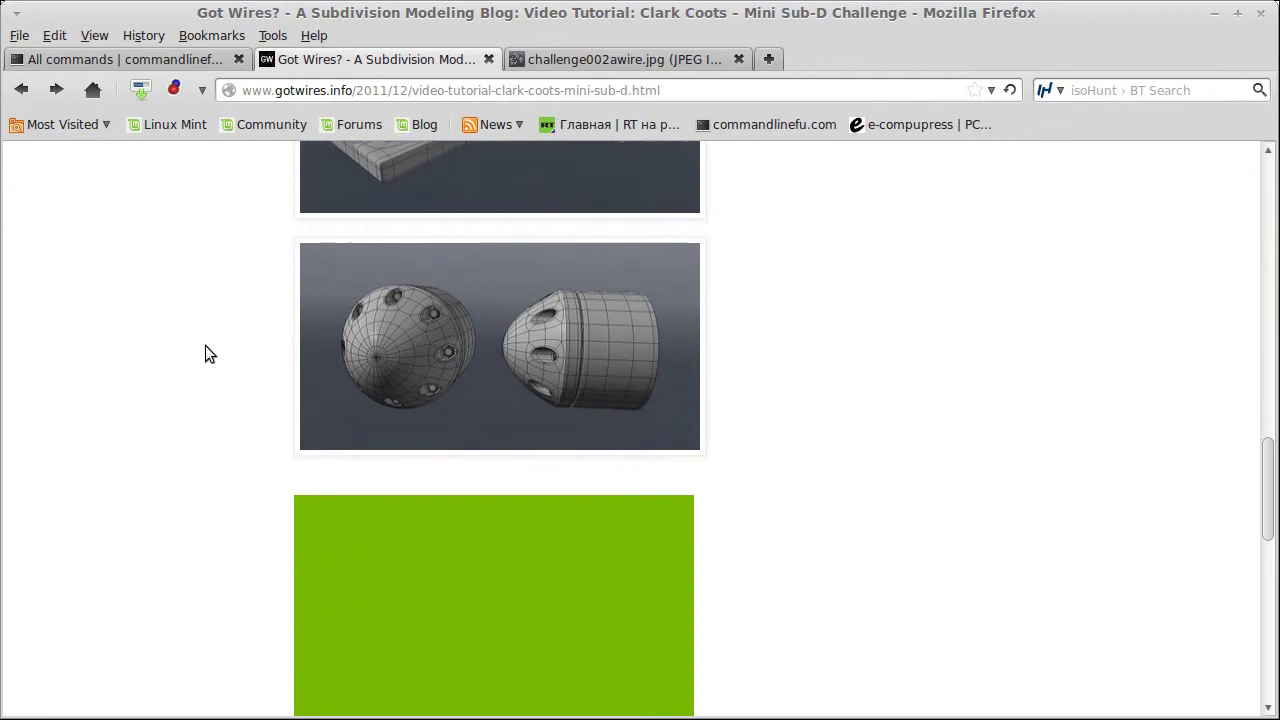
Look through the subdivision challenge reference images and open the wireframe image of the cube with the curved handle
scroll(205, 354, up, 10)
scroll(205, 354, up, 2)
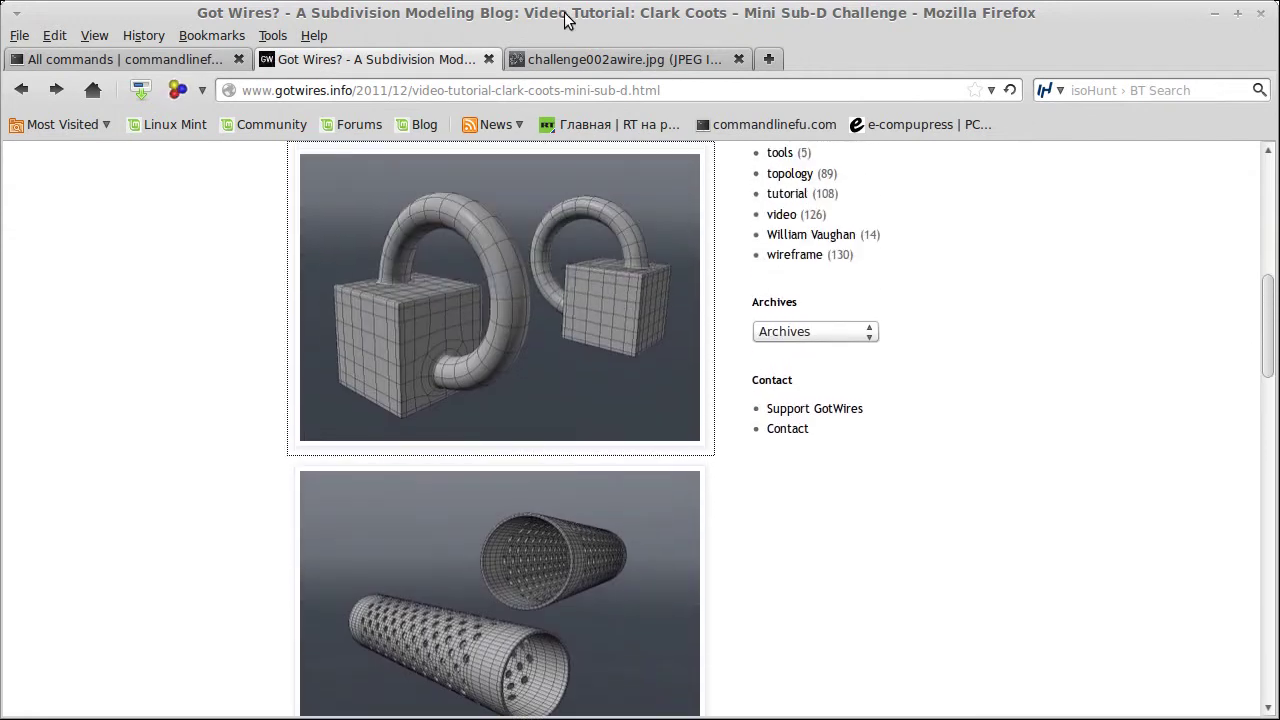
click(600, 59)
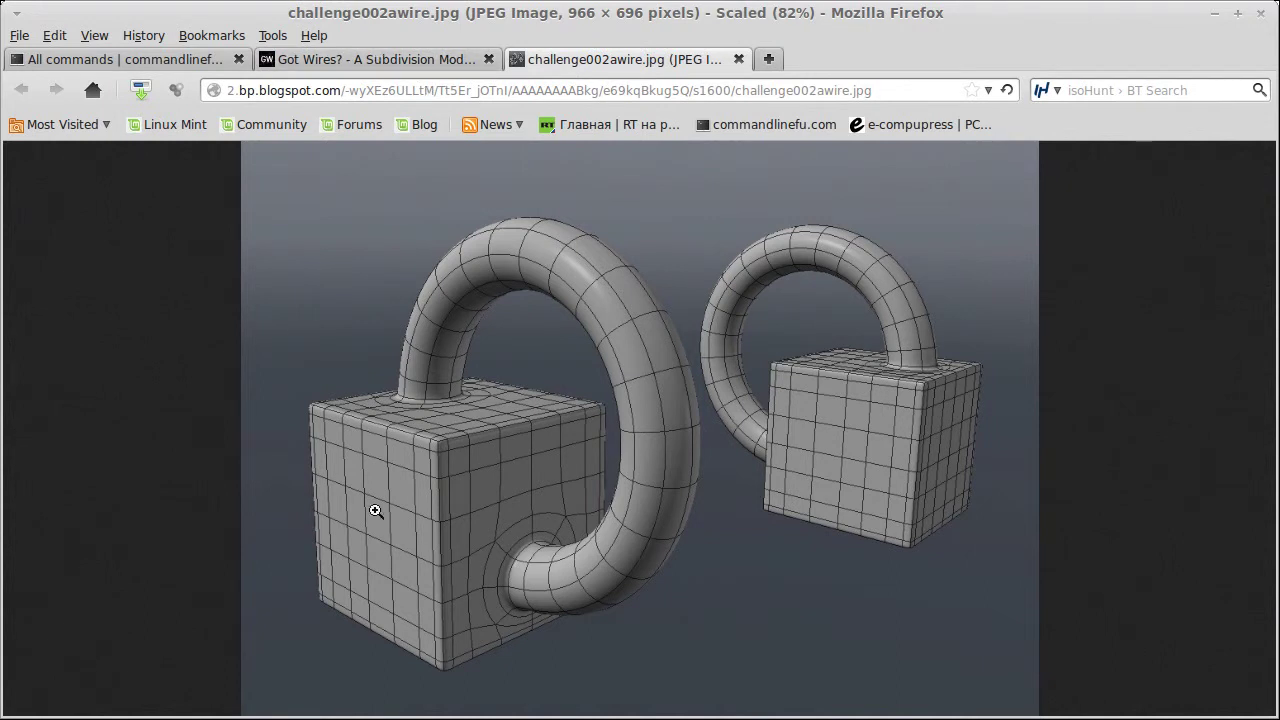
Switch to Blender and put the default cube into Edit Mode with edge selection active
key(alt+Tab)
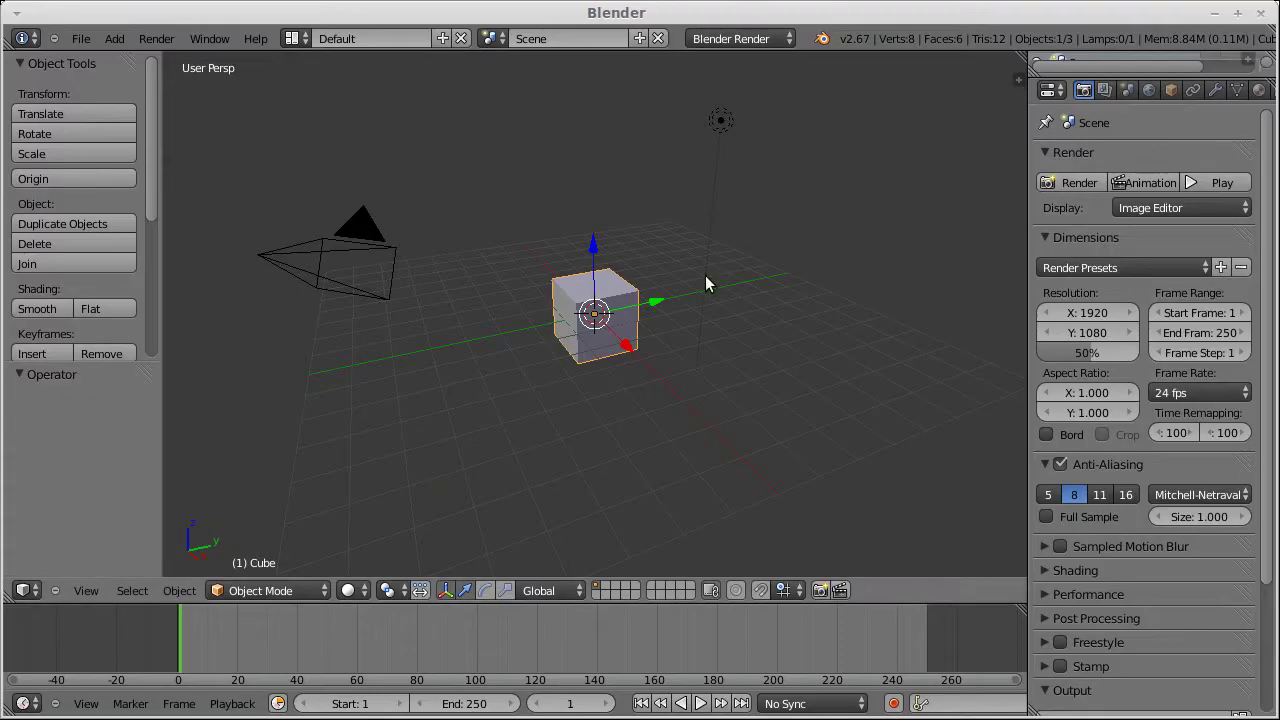
scroll(703, 279, up, 5)
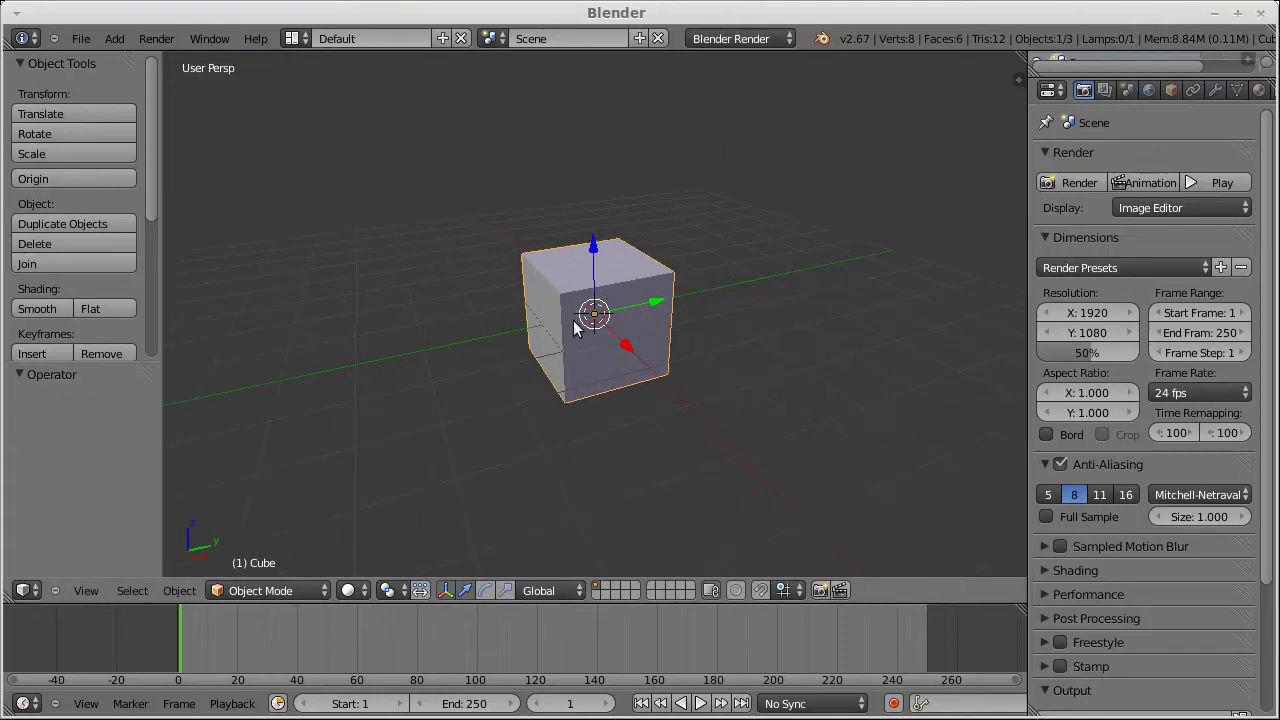
middle_drag(567, 322, 613, 320)
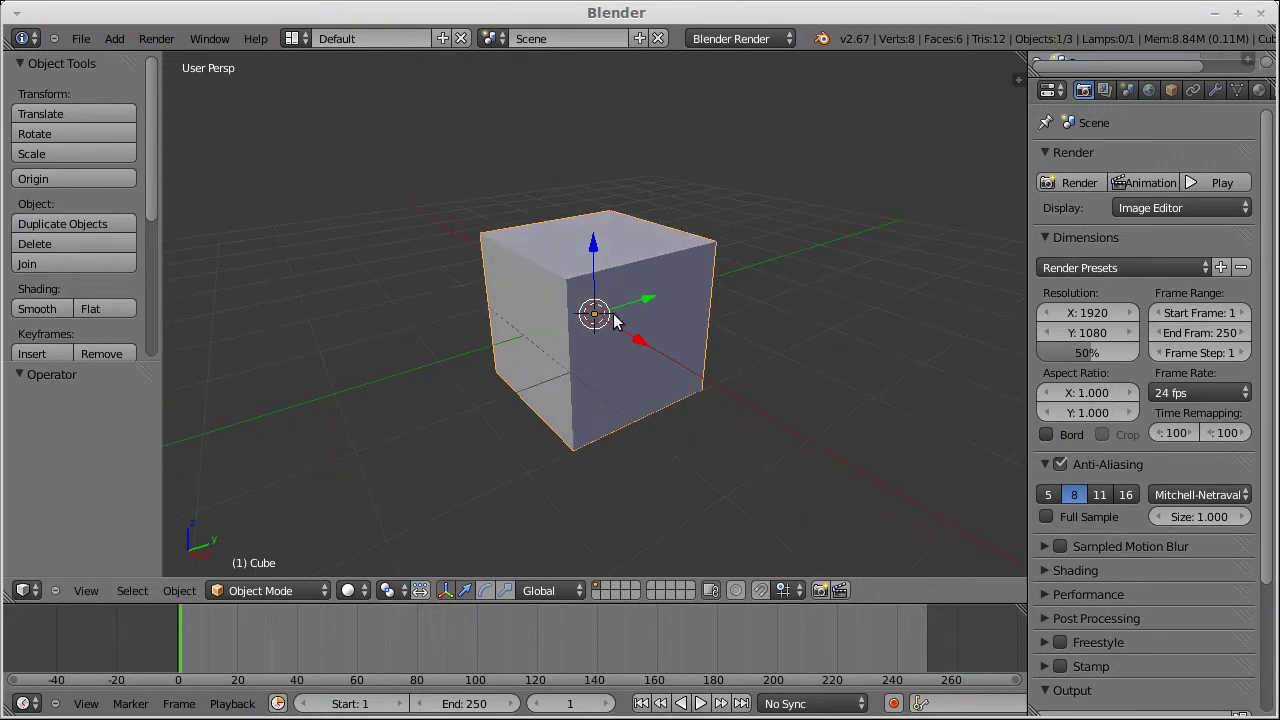
key(ctrl+Tab)
key(ctrl+Tab)
key(Tab)
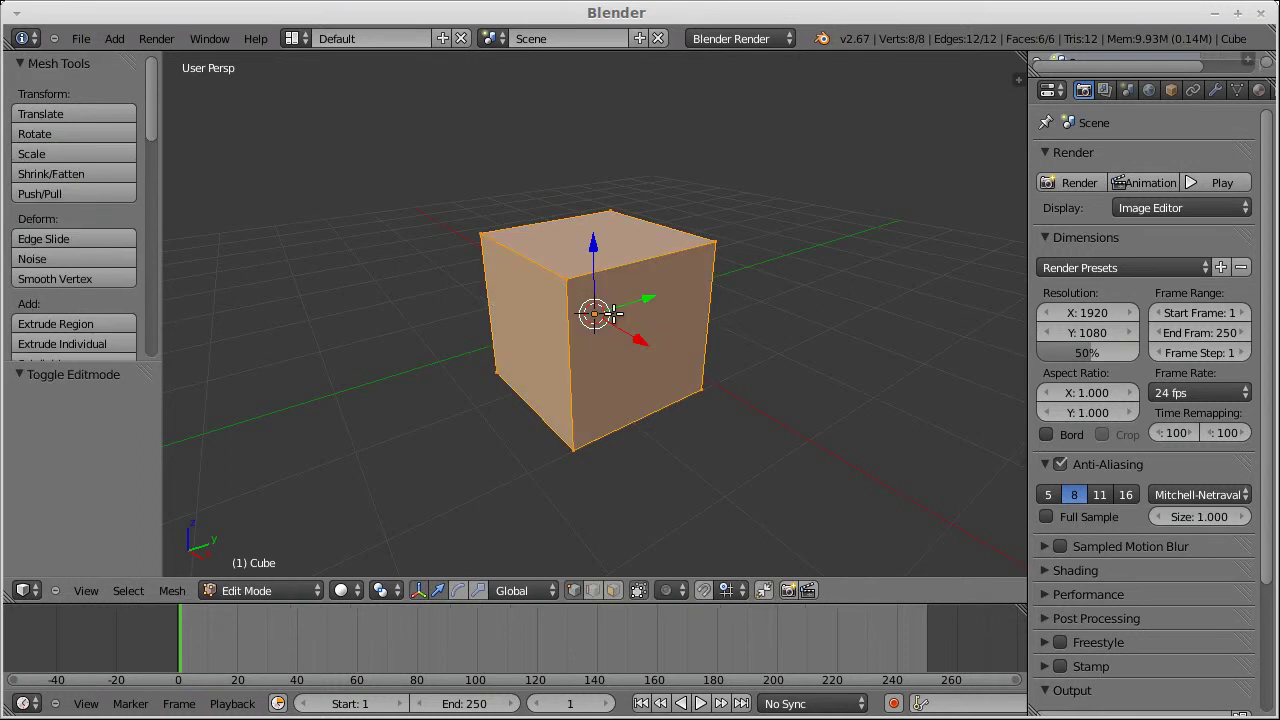
key(ctrl+Tab)
click(628, 263)
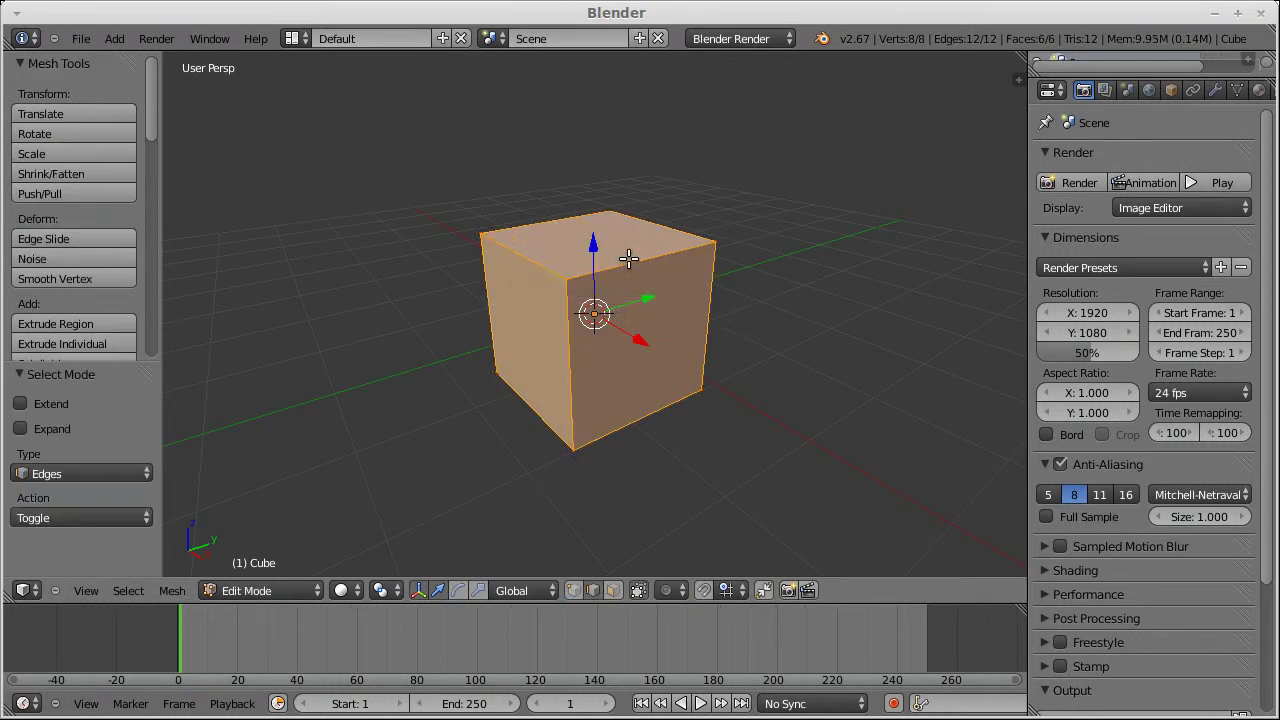
Select the cube's top edge on the positive X side and snap the 3D cursor to it in front orthographic view
right_click(628, 260)
key(KP_1)
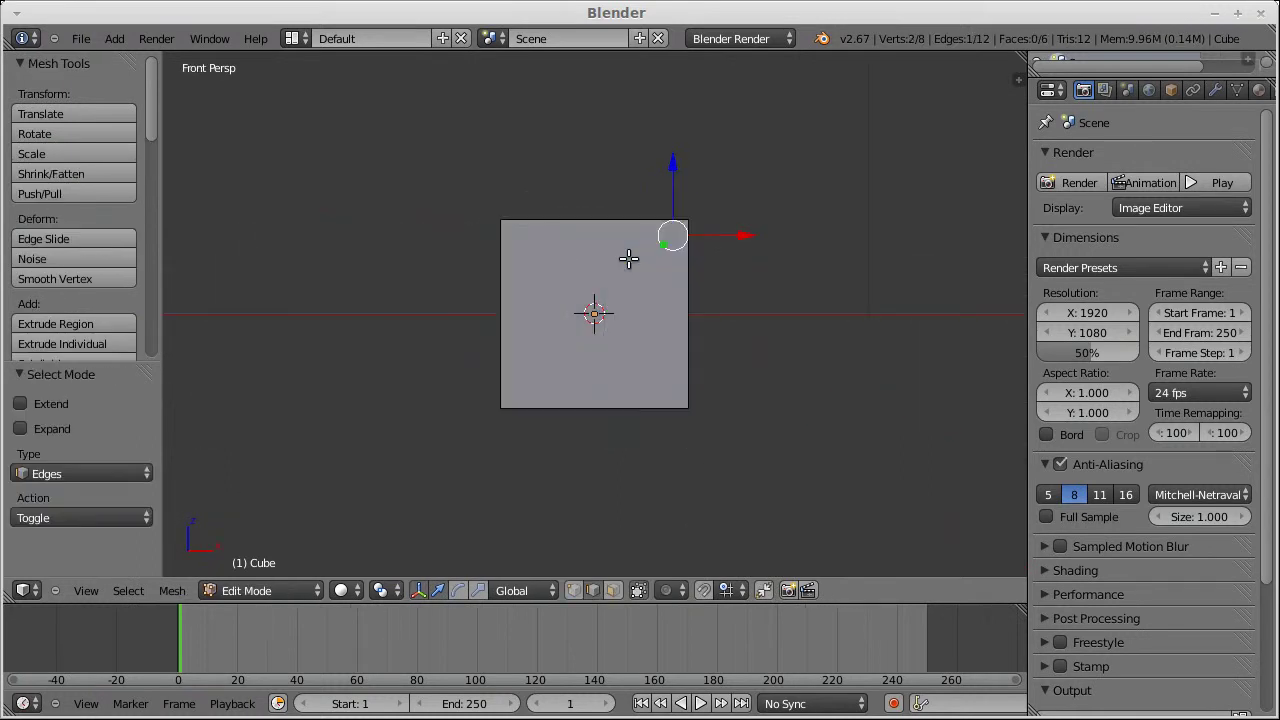
key(KP_5)
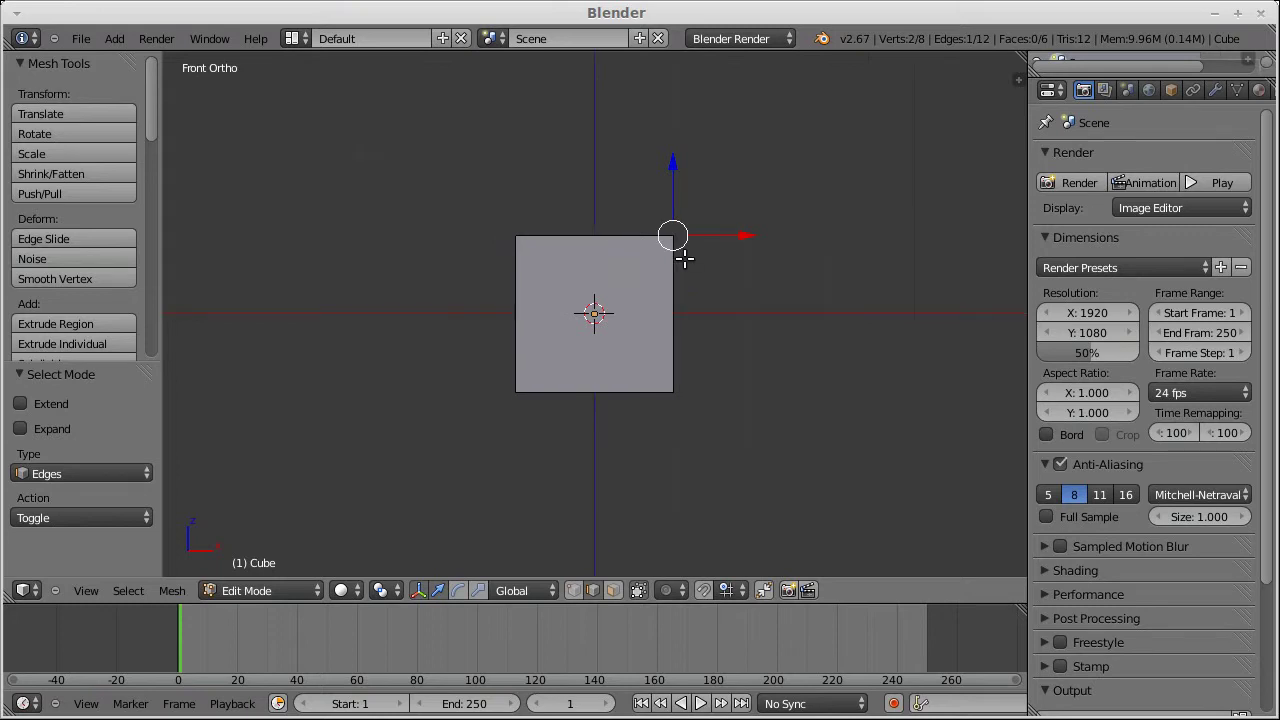
scroll(682, 256, up, 2)
key(shift+s)
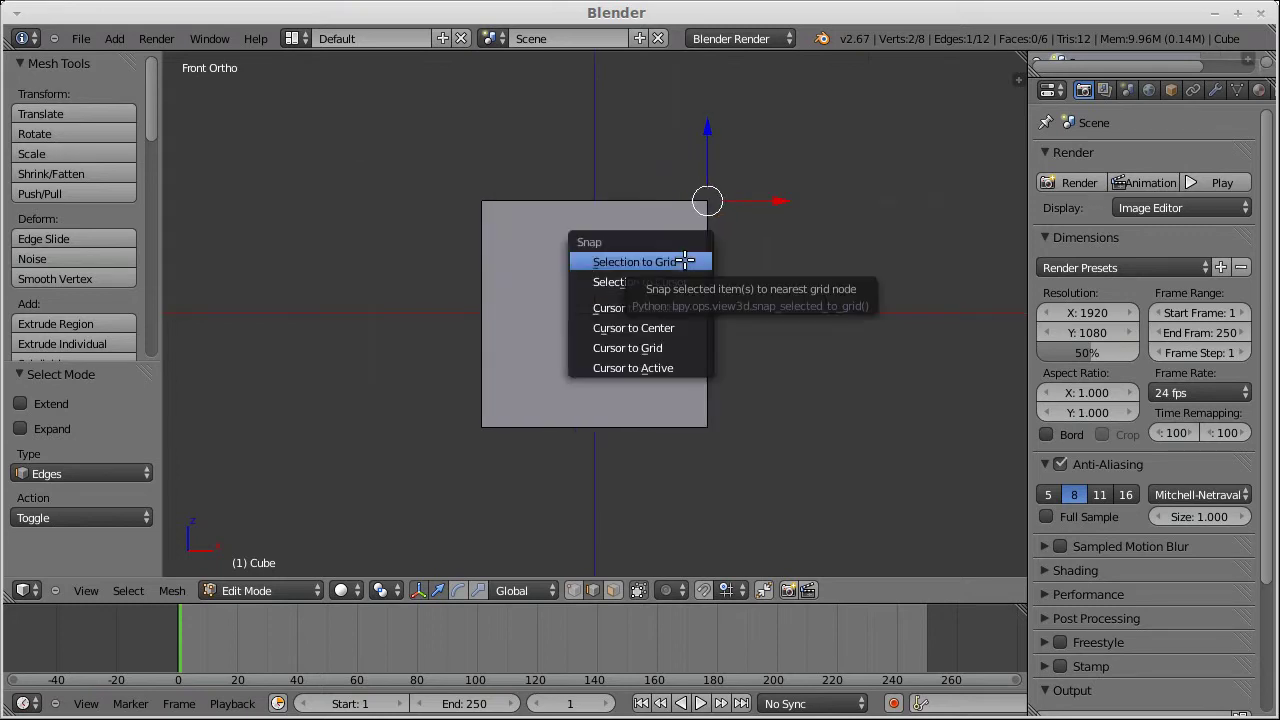
click(694, 308)
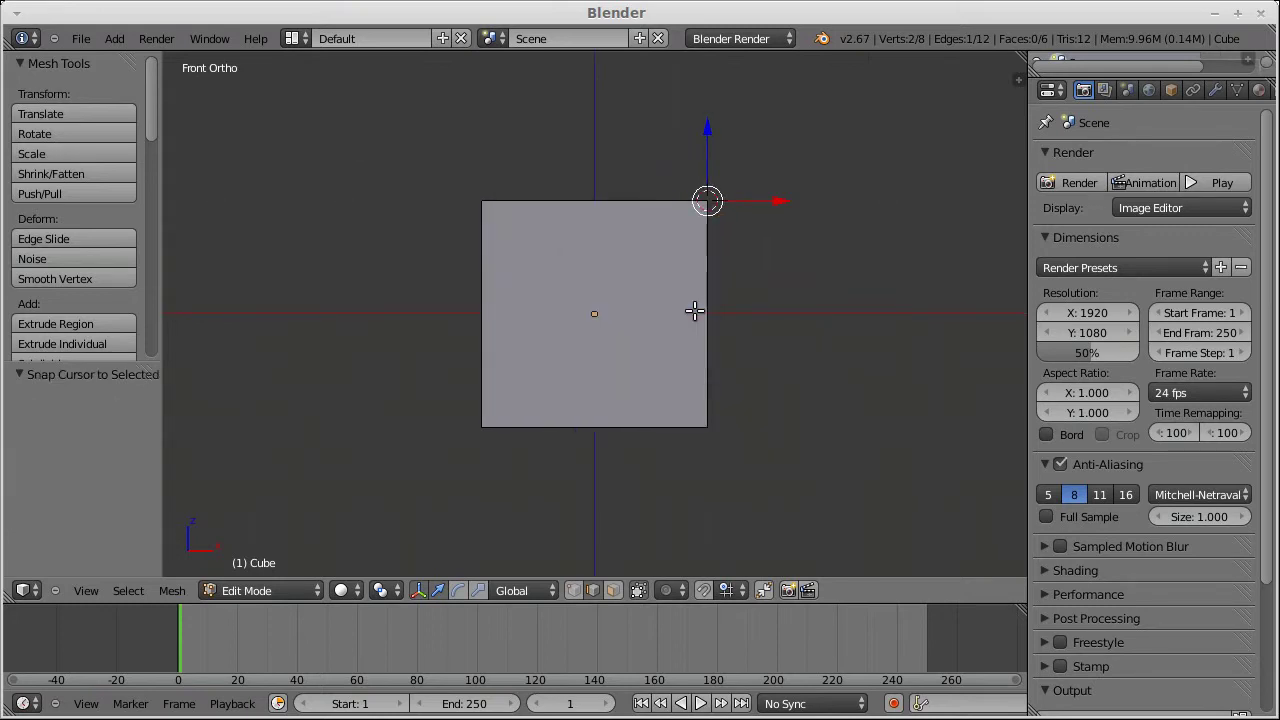
Add a torus at the 3D cursor, aligned to the view, with a major radius of 1.43
shift+middle_drag(708, 286, 632, 351)
key(shift+a)
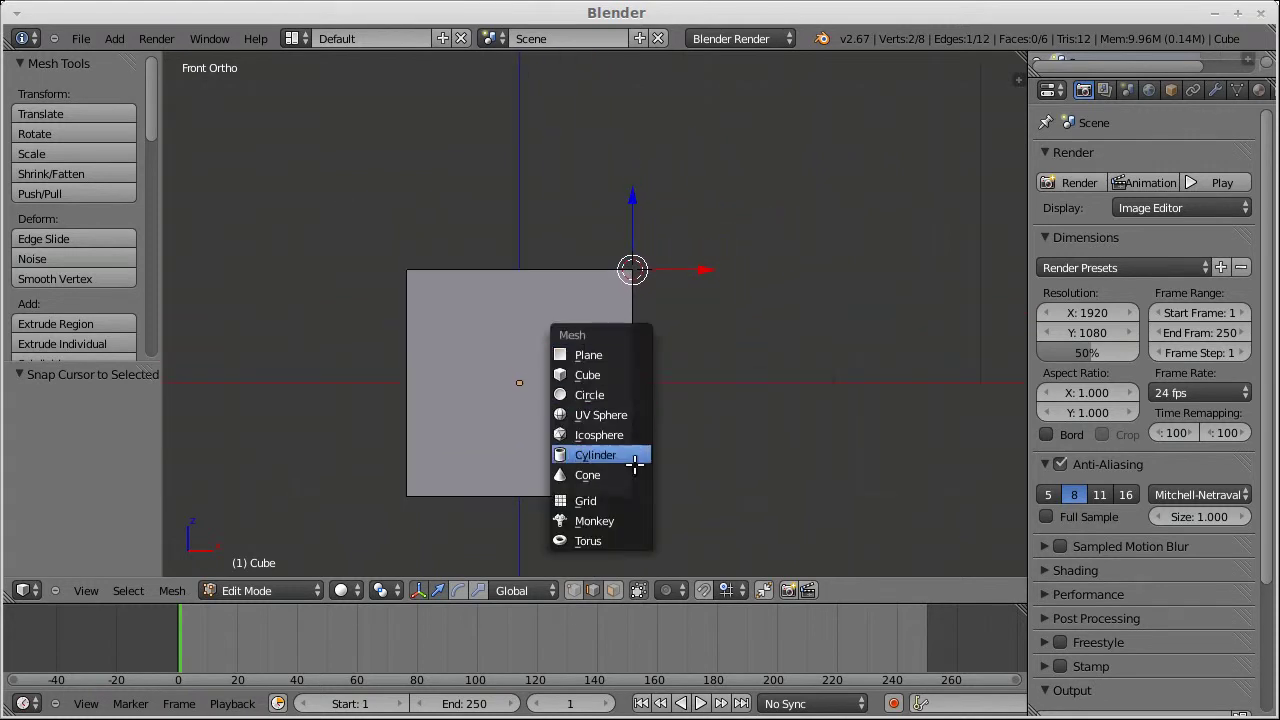
click(614, 540)
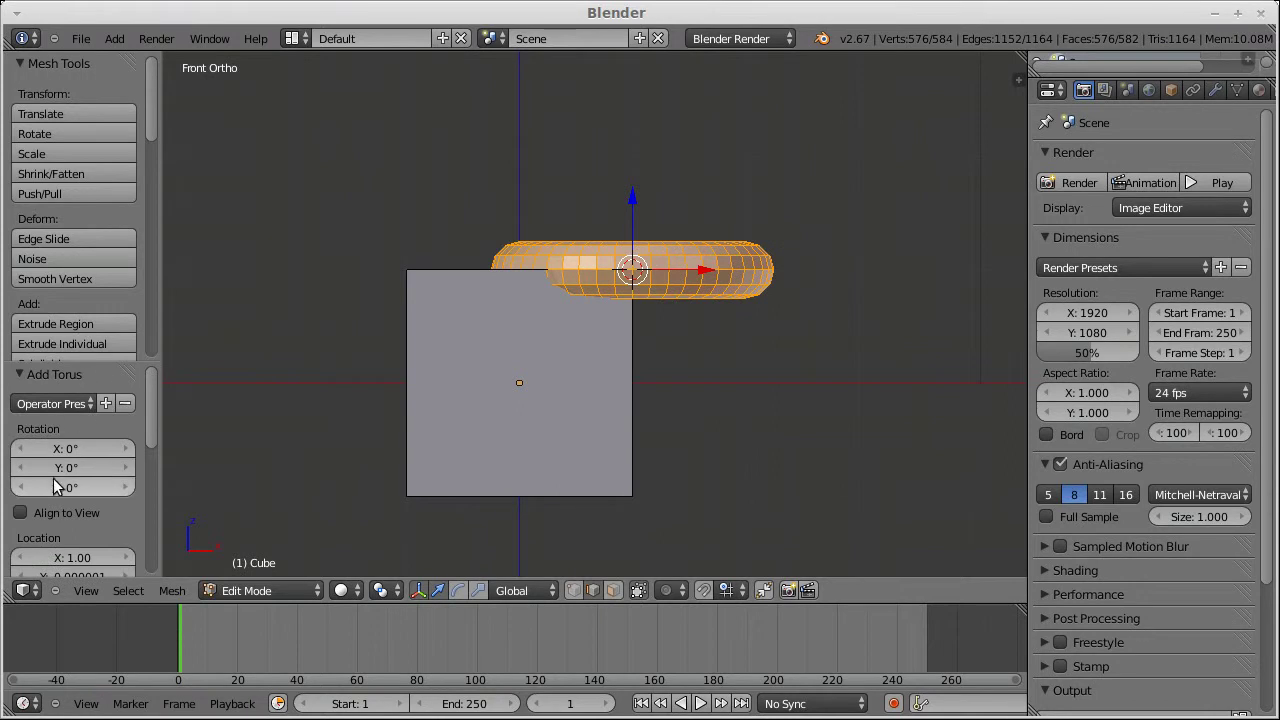
click(20, 512)
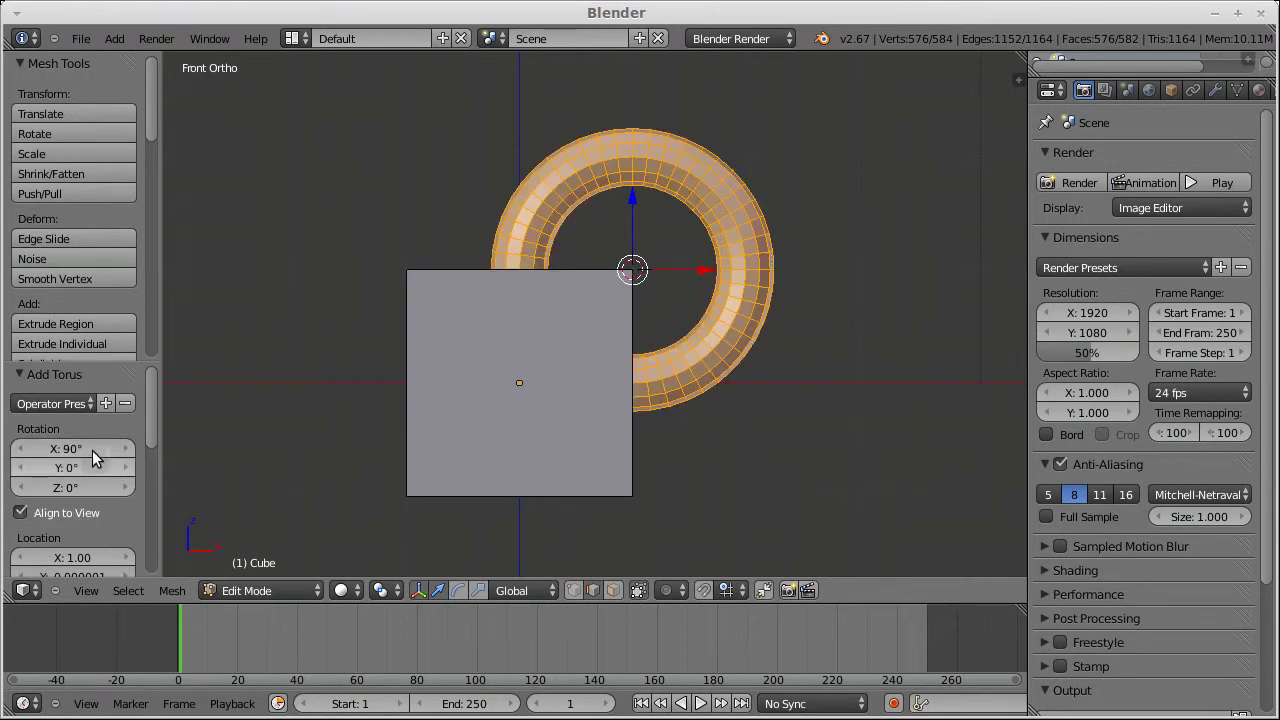
scroll(102, 448, down, 5)
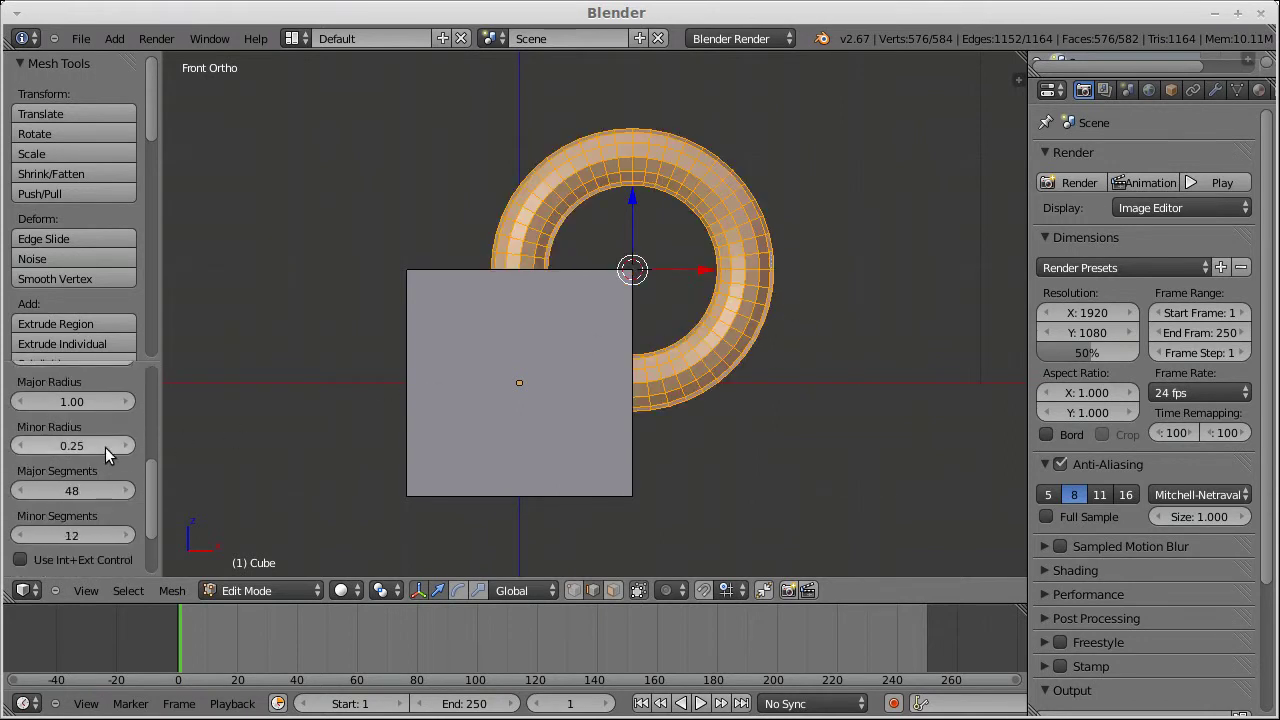
drag(66, 402, 5, 436)
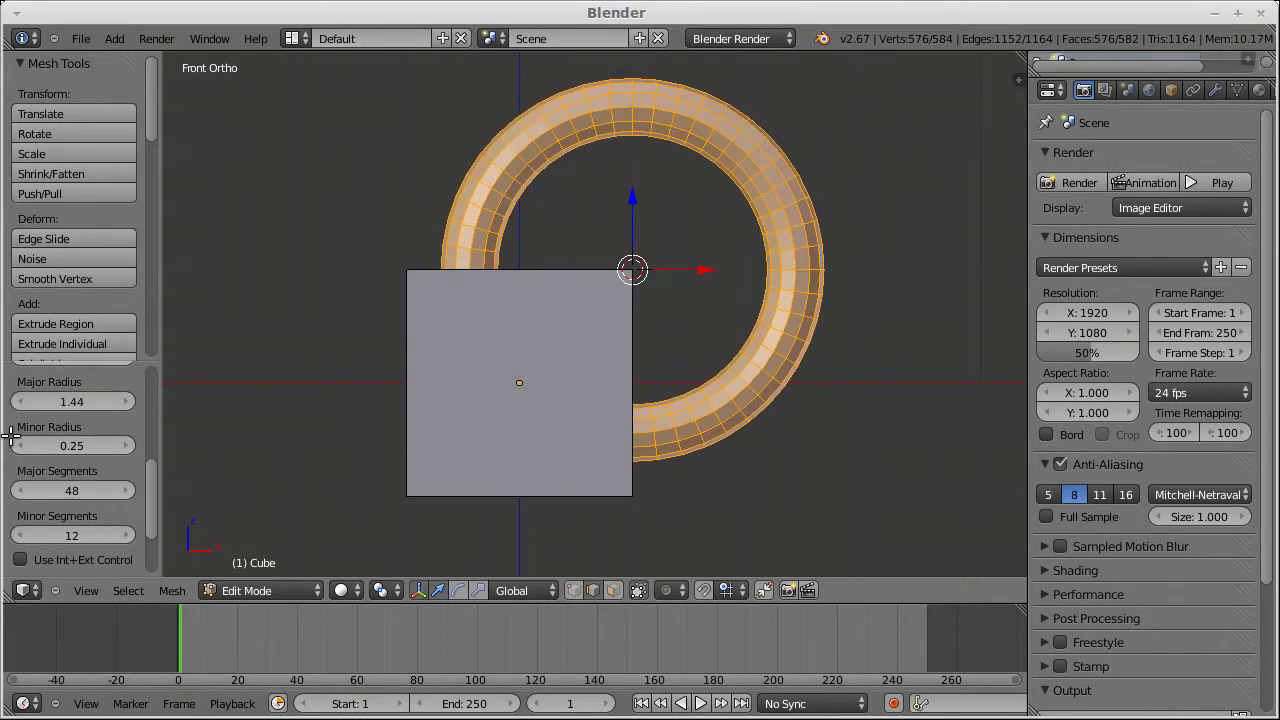
mouse_move(96, 403)
mouse_down()
mouse_move(54, 400)
mouse_move(71, 400)
mouse_up()
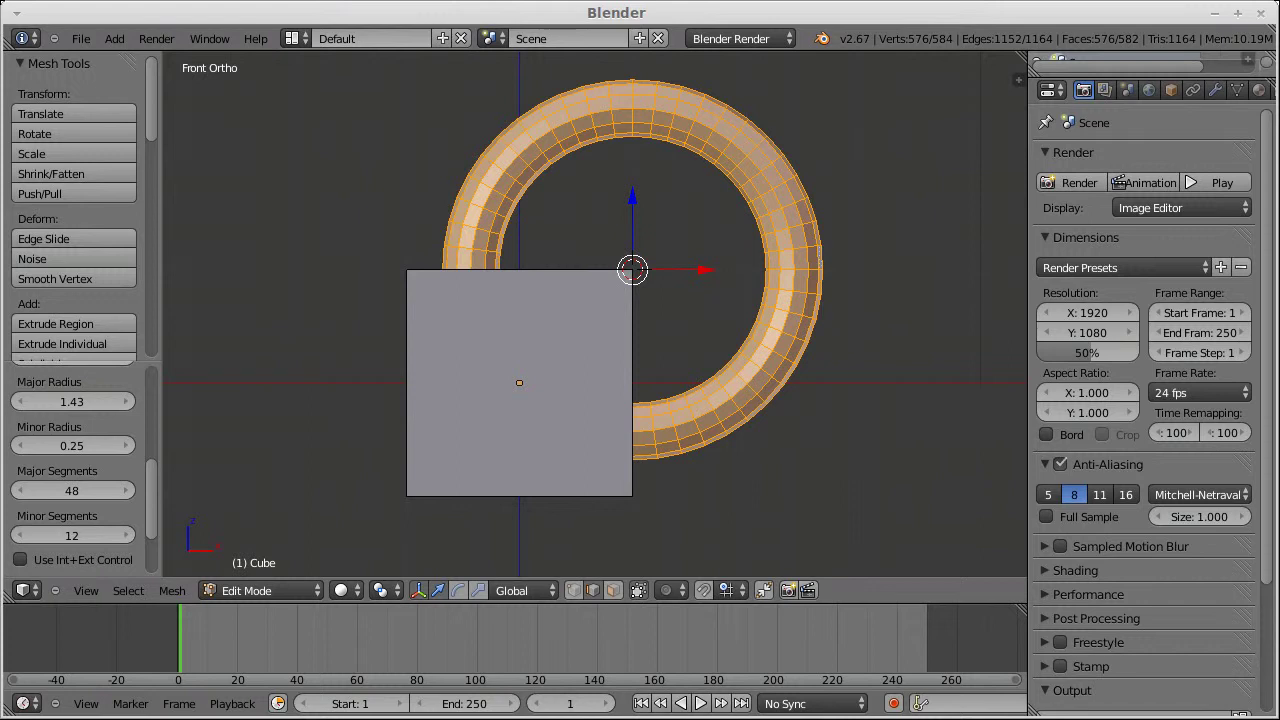
Check the reference image and set the torus to 24 major segments and 8 minor segments
key(alt+Tab)
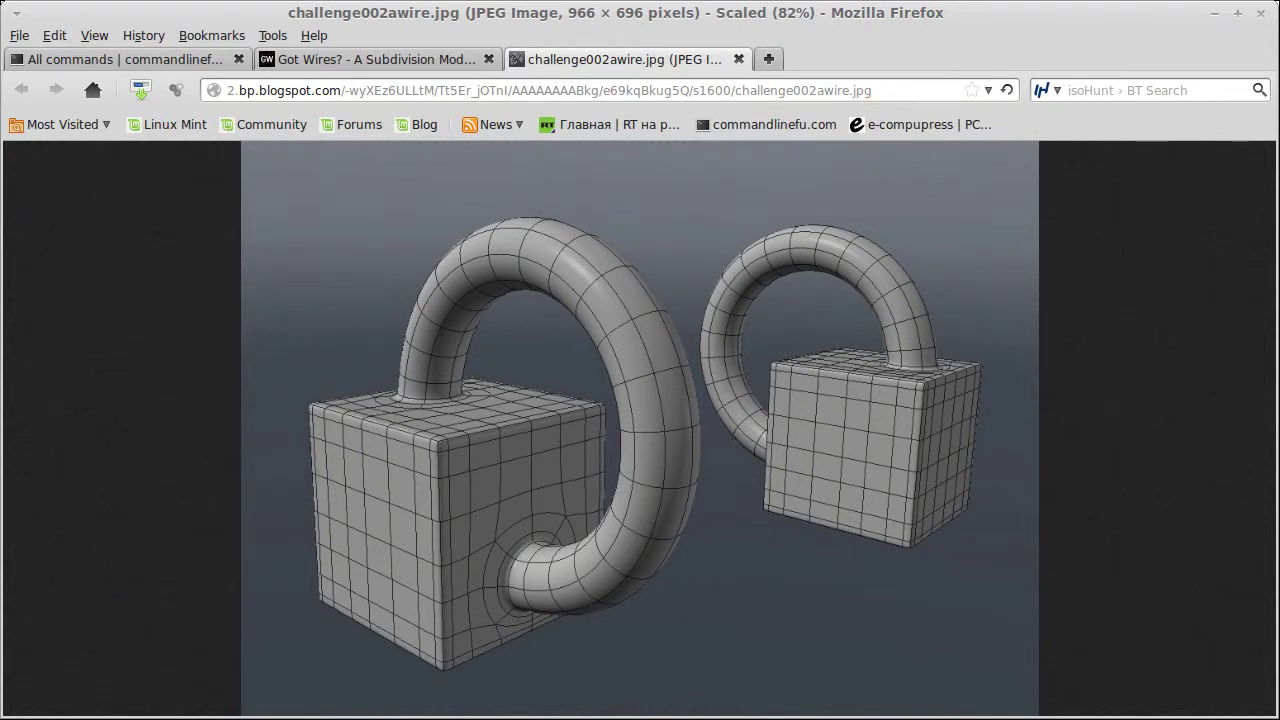
key(alt+Tab)
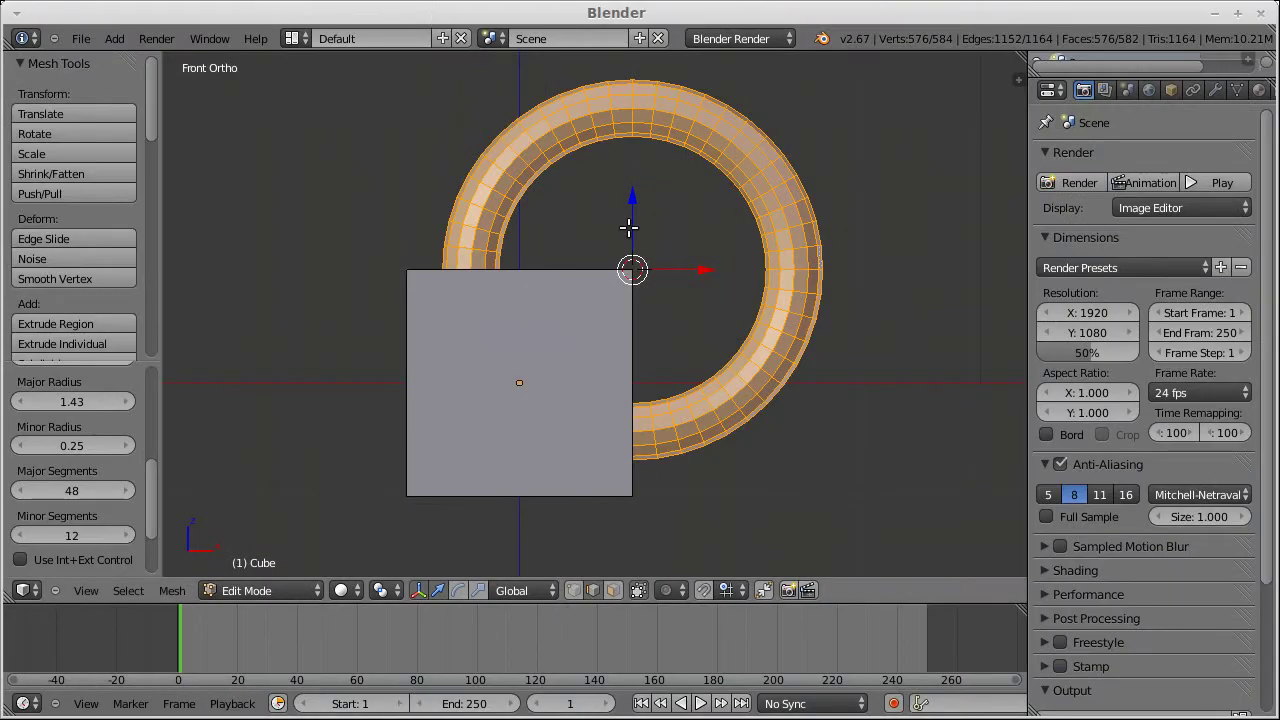
click(69, 491)
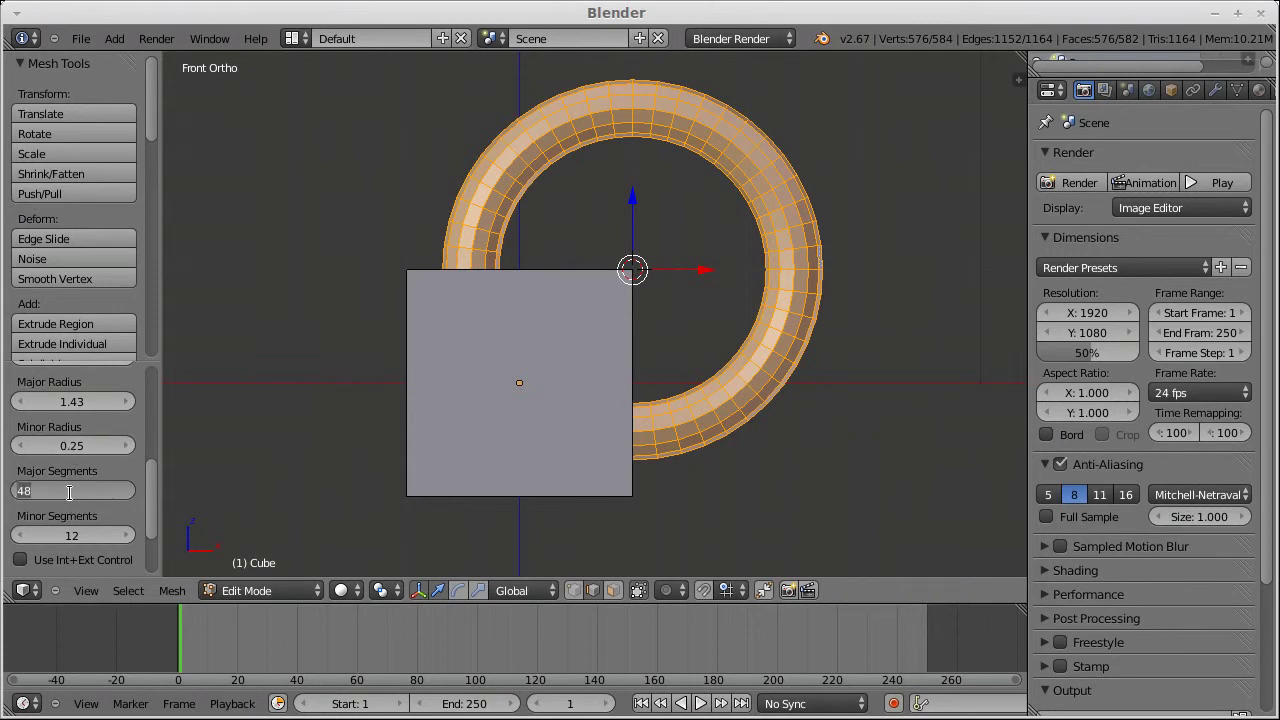
text(24)
key(Return)
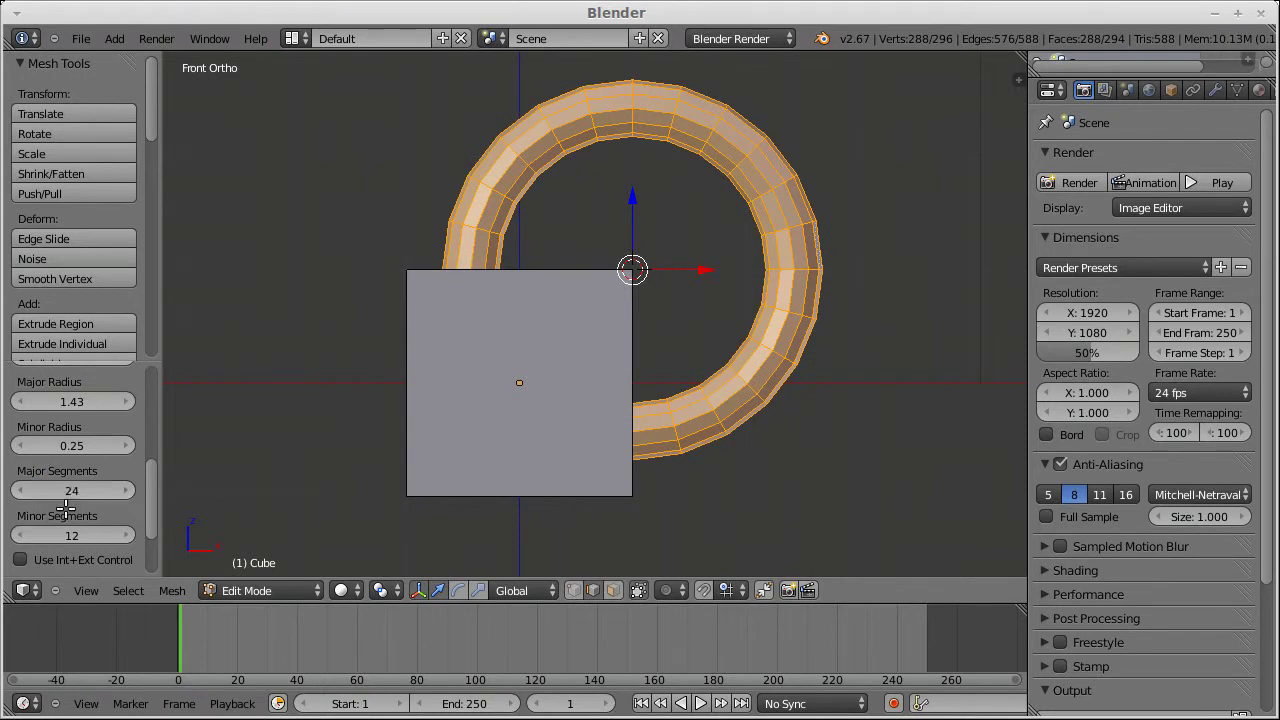
click(68, 537)
text(8)
key(Return)
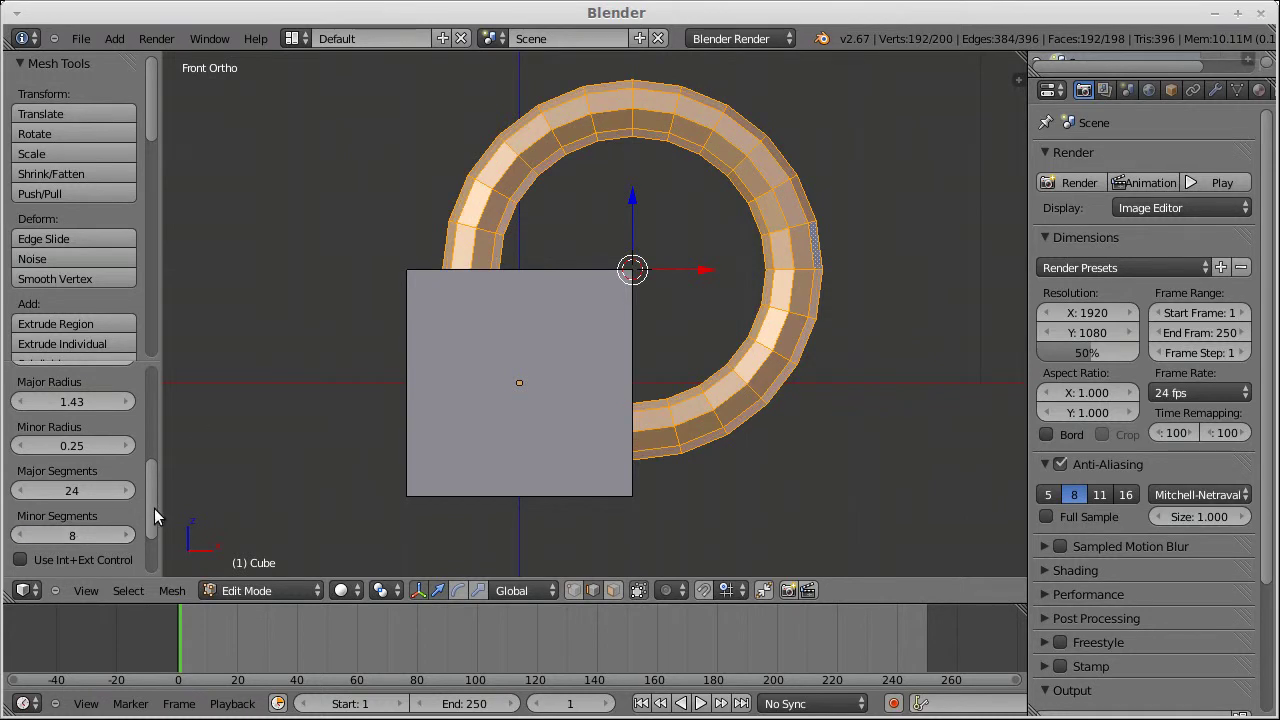
Fine-tune the torus's major radius to 1.42 and inspect how it meets the cube
scroll(153, 514, down, 3)
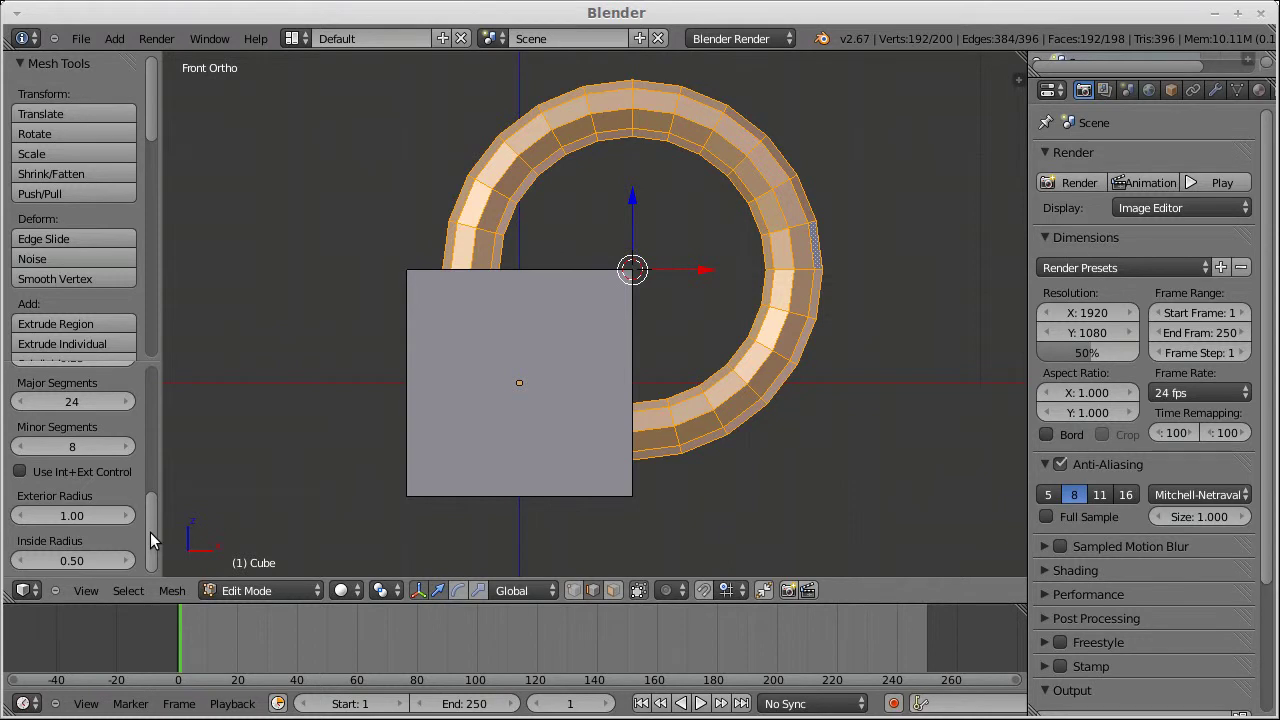
scroll(153, 540, up, 1)
scroll(152, 507, up, 3)
scroll(150, 510, down, 3)
drag(84, 563, 157, 450)
key(Escape)
drag(80, 502, 75, 505)
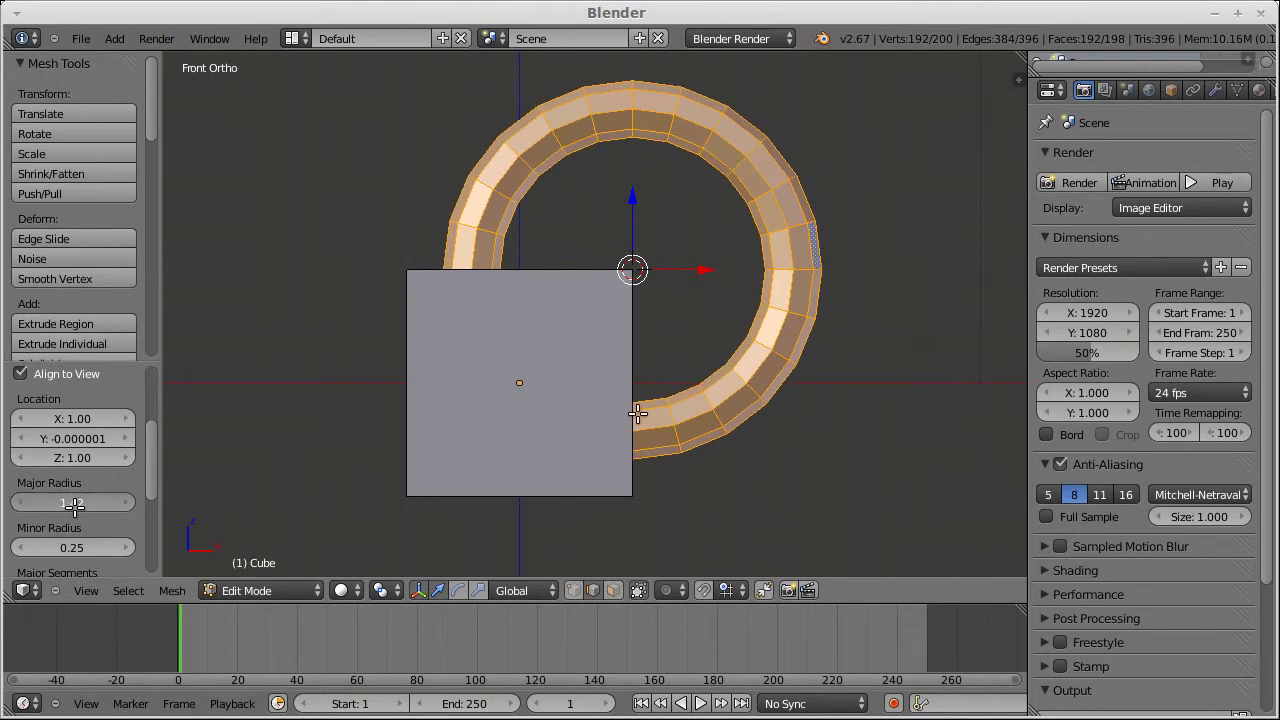
mouse_move(757, 246)
middle_down()
mouse_move(689, 337)
mouse_move(609, 263)
mouse_move(621, 262)
mouse_move(605, 282)
middle_up()
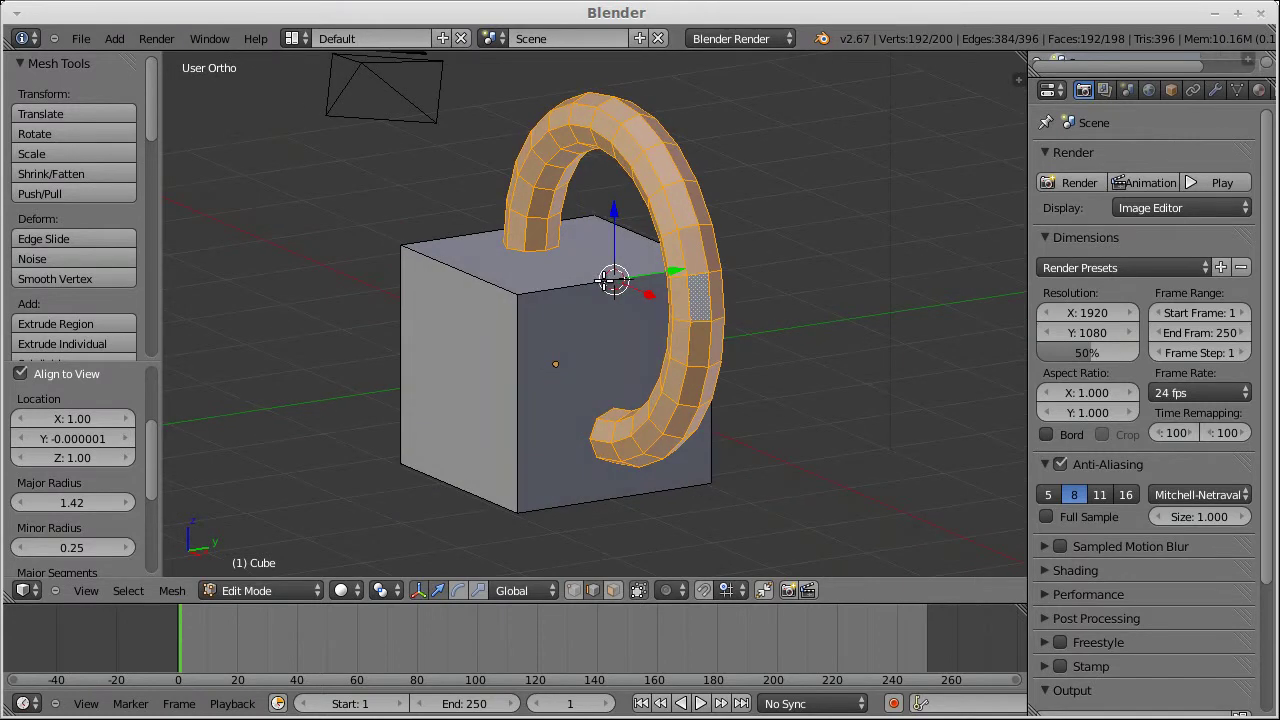
Deselect the torus and select only the cube's linked geometry in front view
key(KP_1)
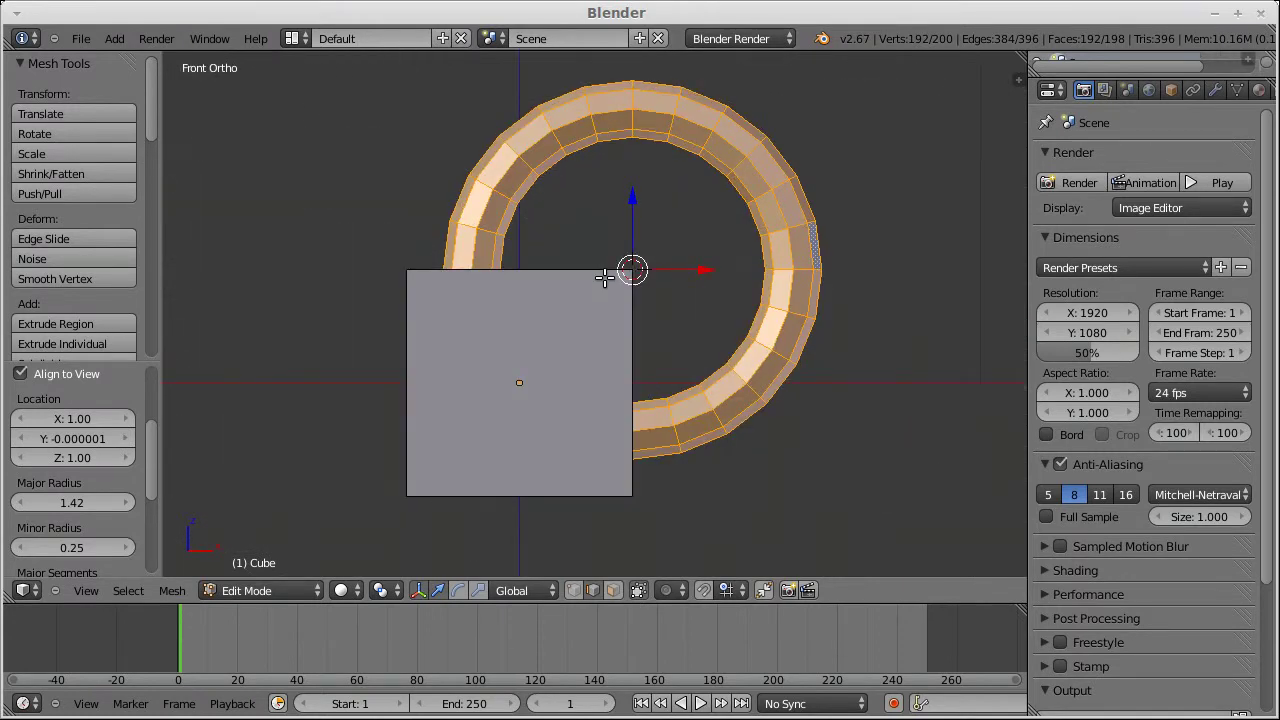
key(a)
key(l)
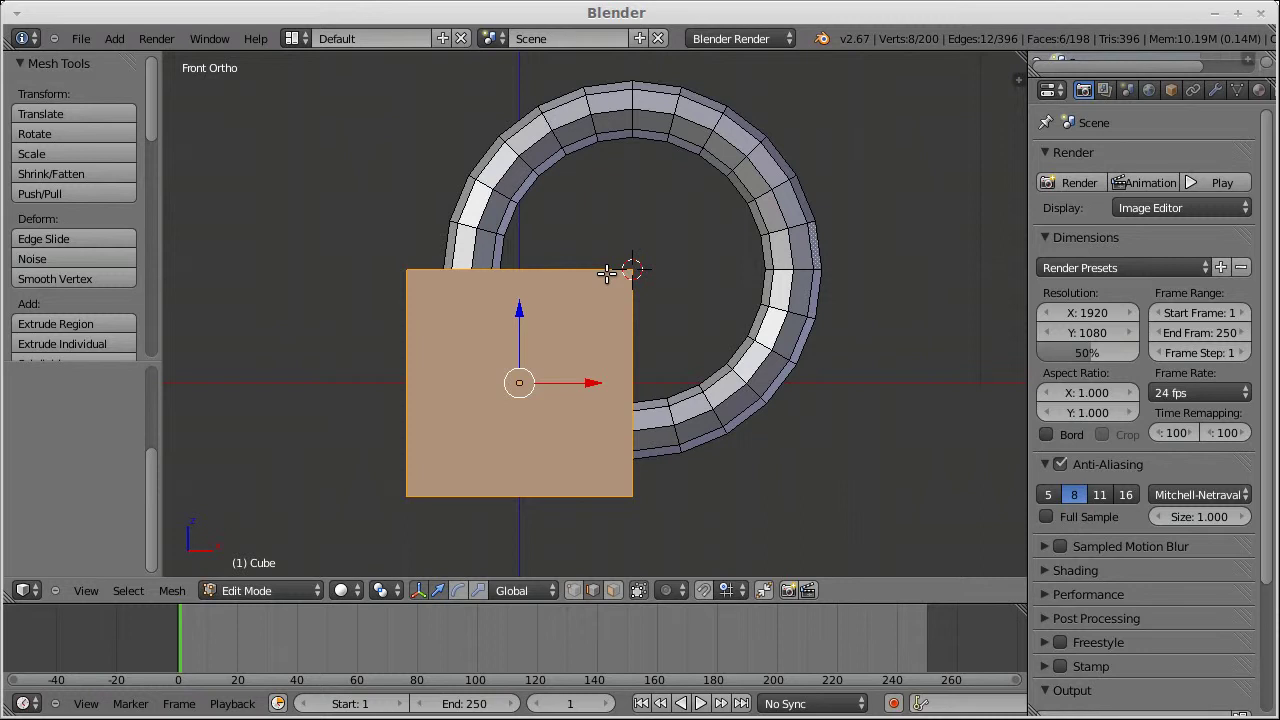
Show the 3D view's properties sidebar and enable the 3D View: Screencast Keys add-on in the user preferences
key(n)
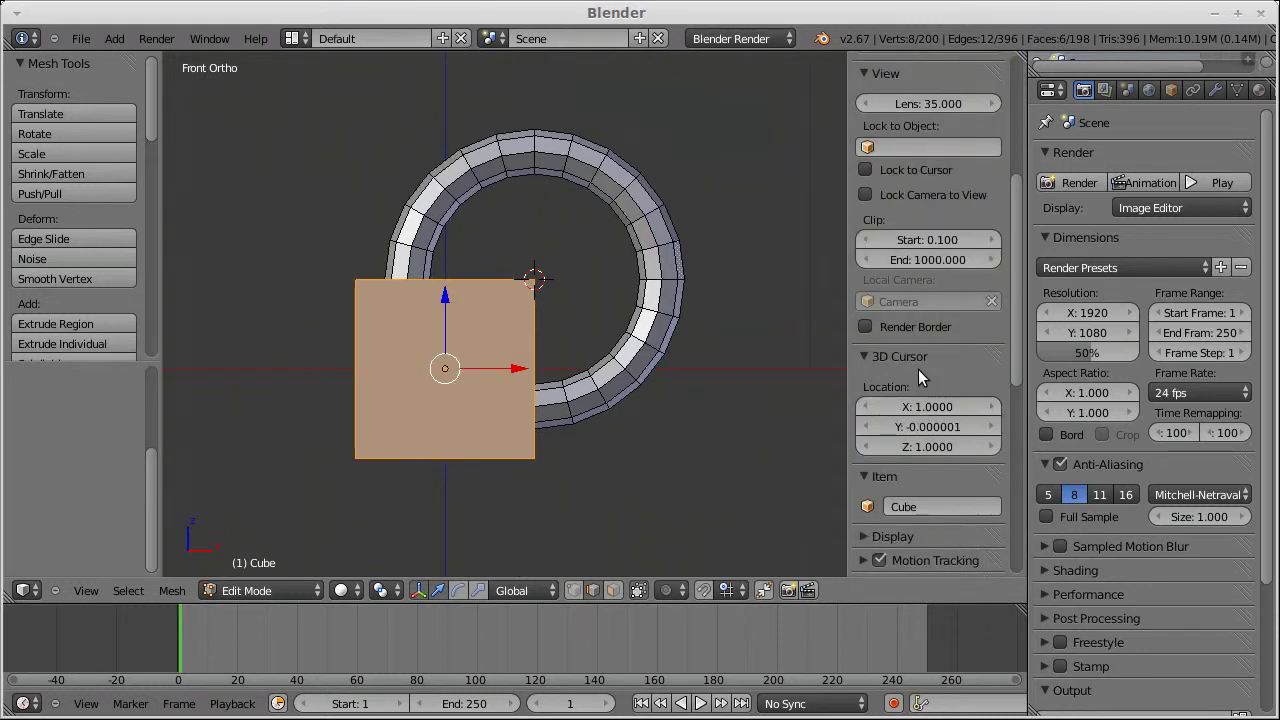
key(ctrl+alt+u)
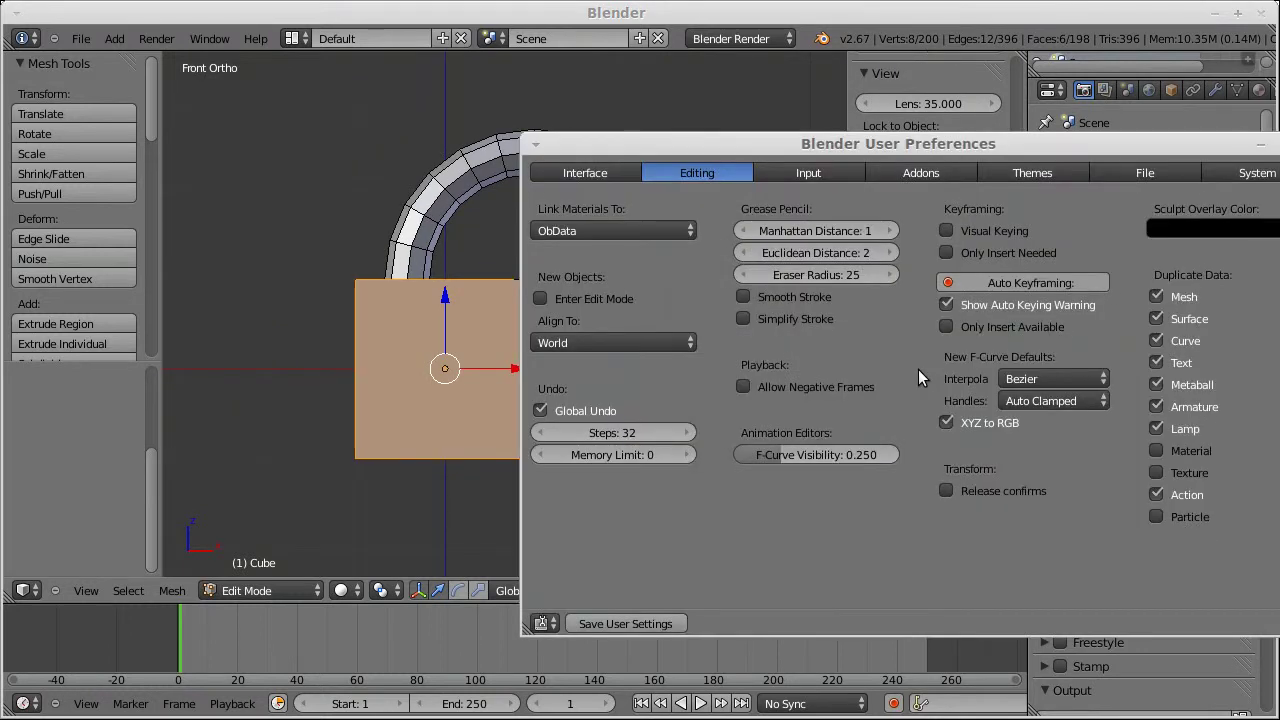
click(925, 172)
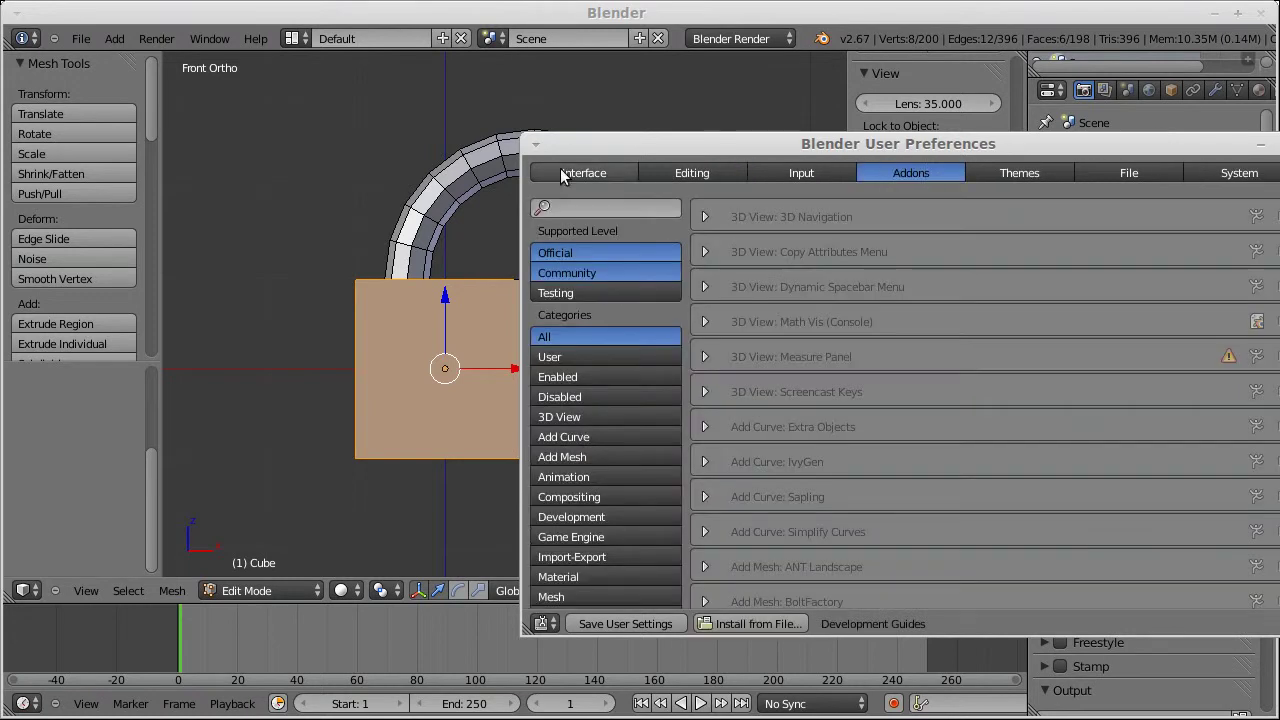
click(590, 207)
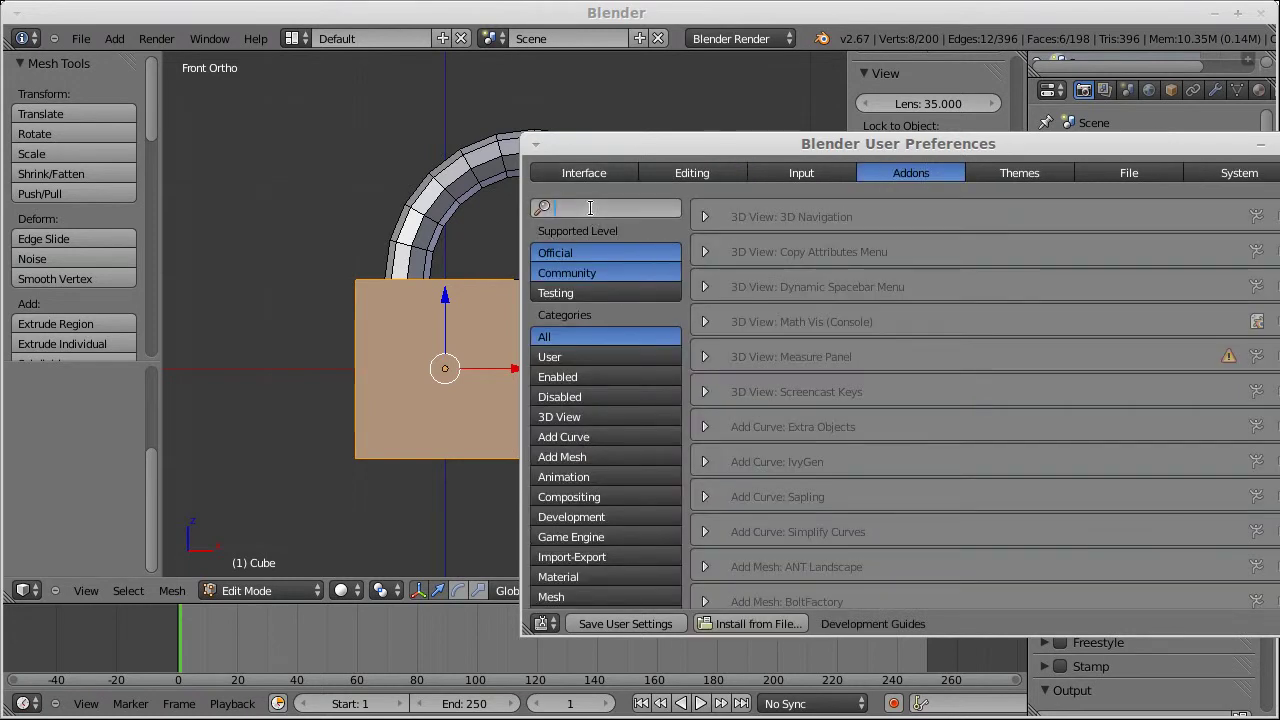
text(scre)
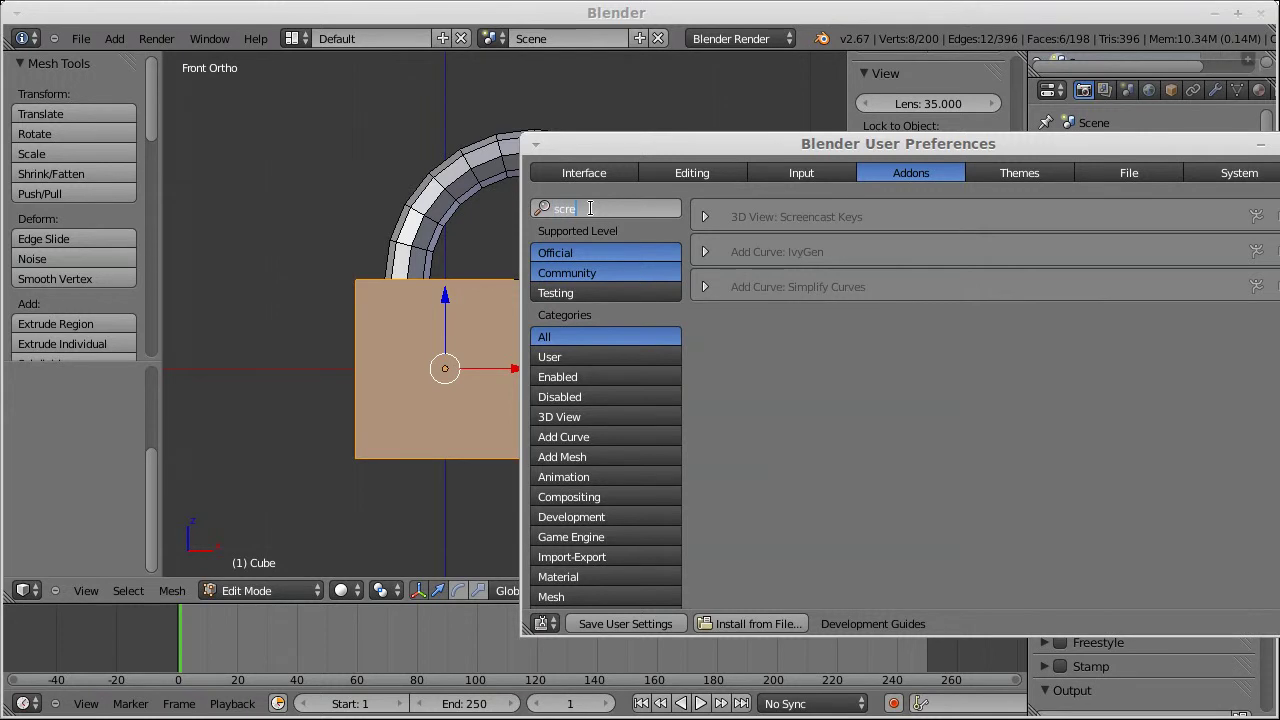
drag(1072, 146, 895, 144)
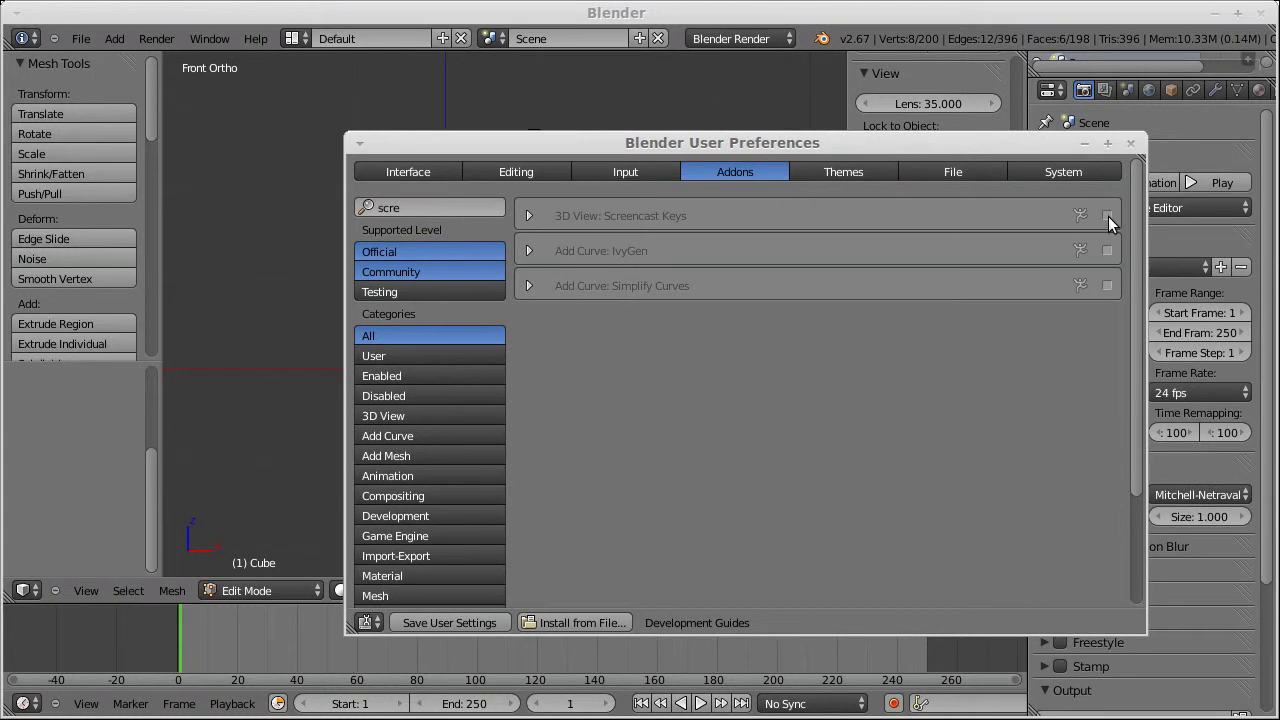
click(1108, 216)
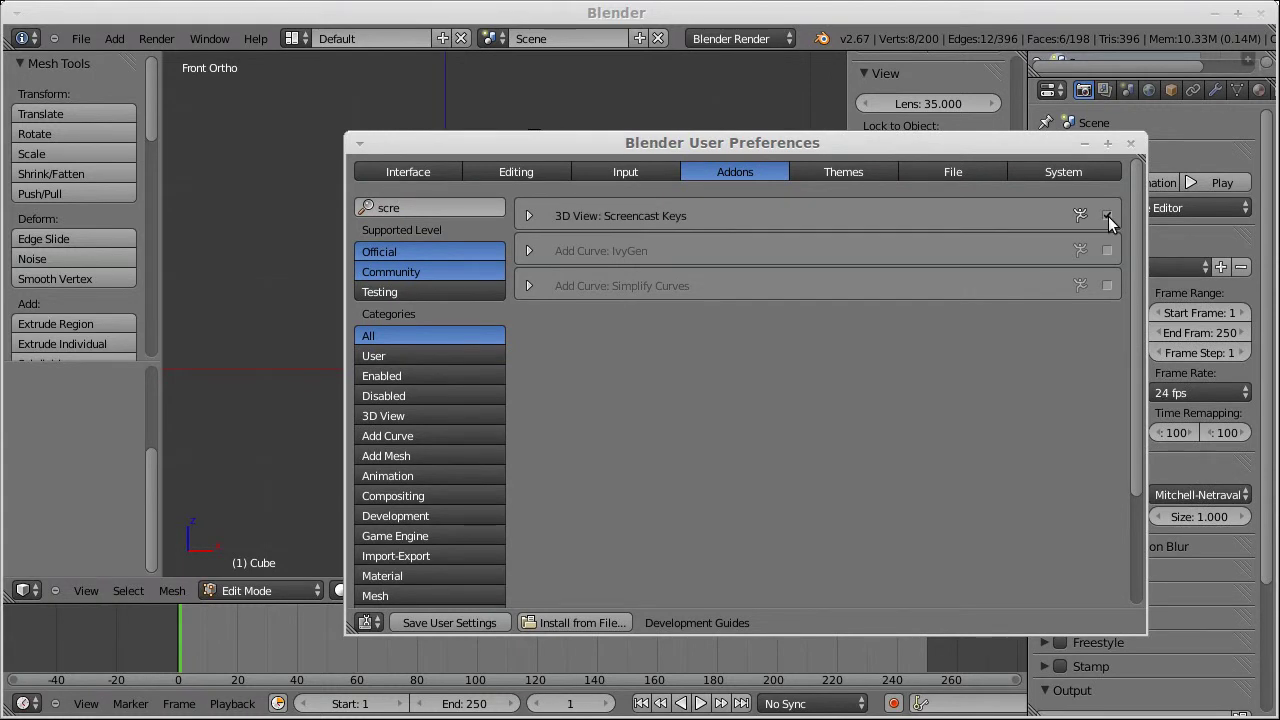
click(1131, 146)
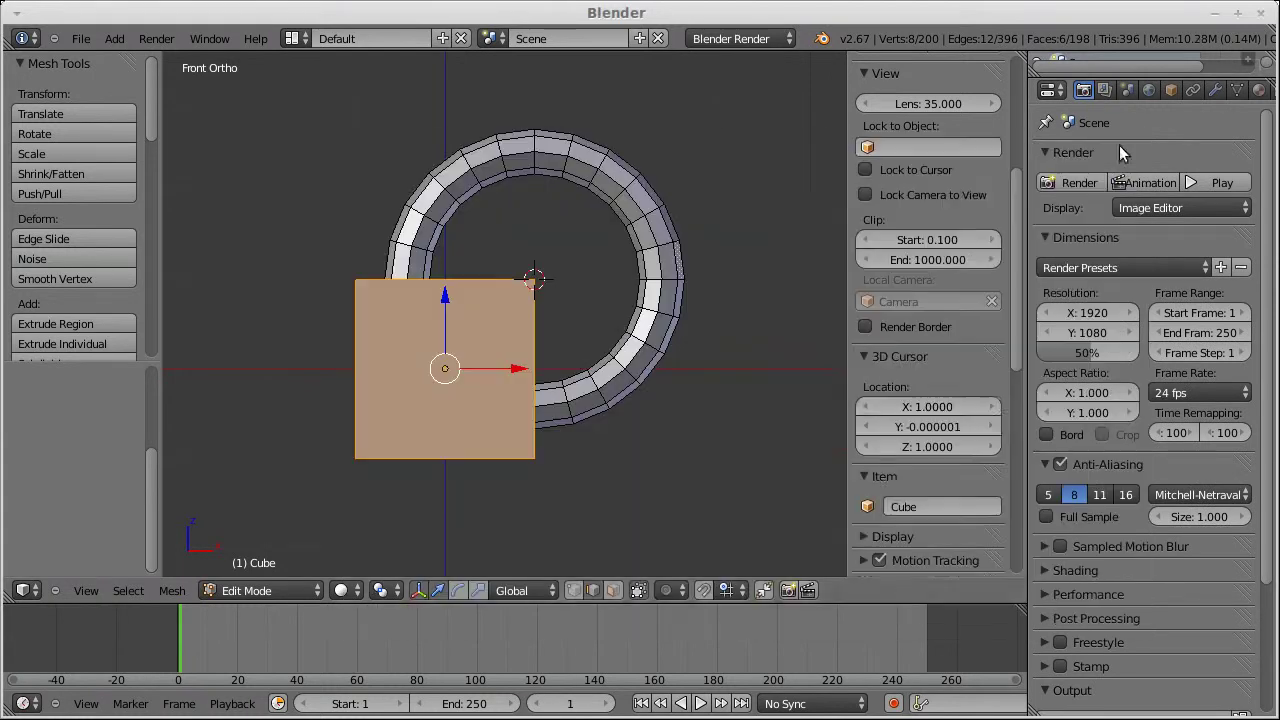
Start the Screencast Keys display, deselect all geometry and hide the 3D view's properties sidebar
scroll(937, 428, down, 12)
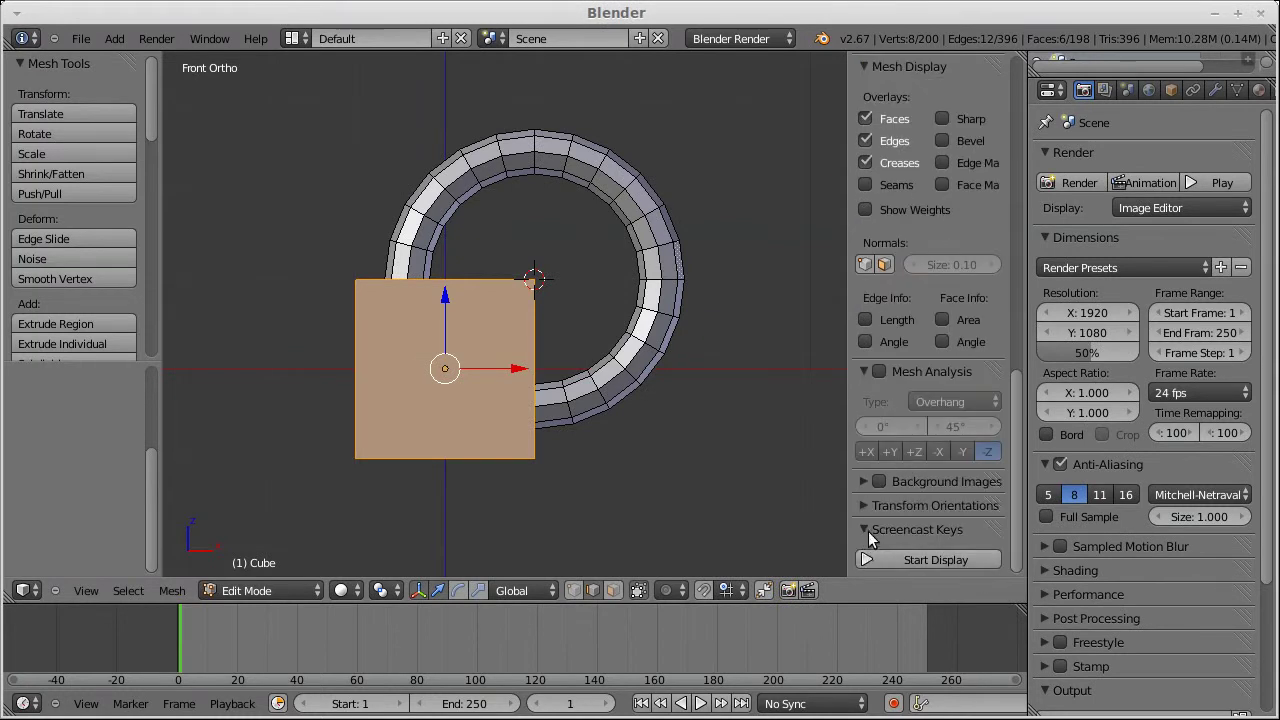
click(868, 559)
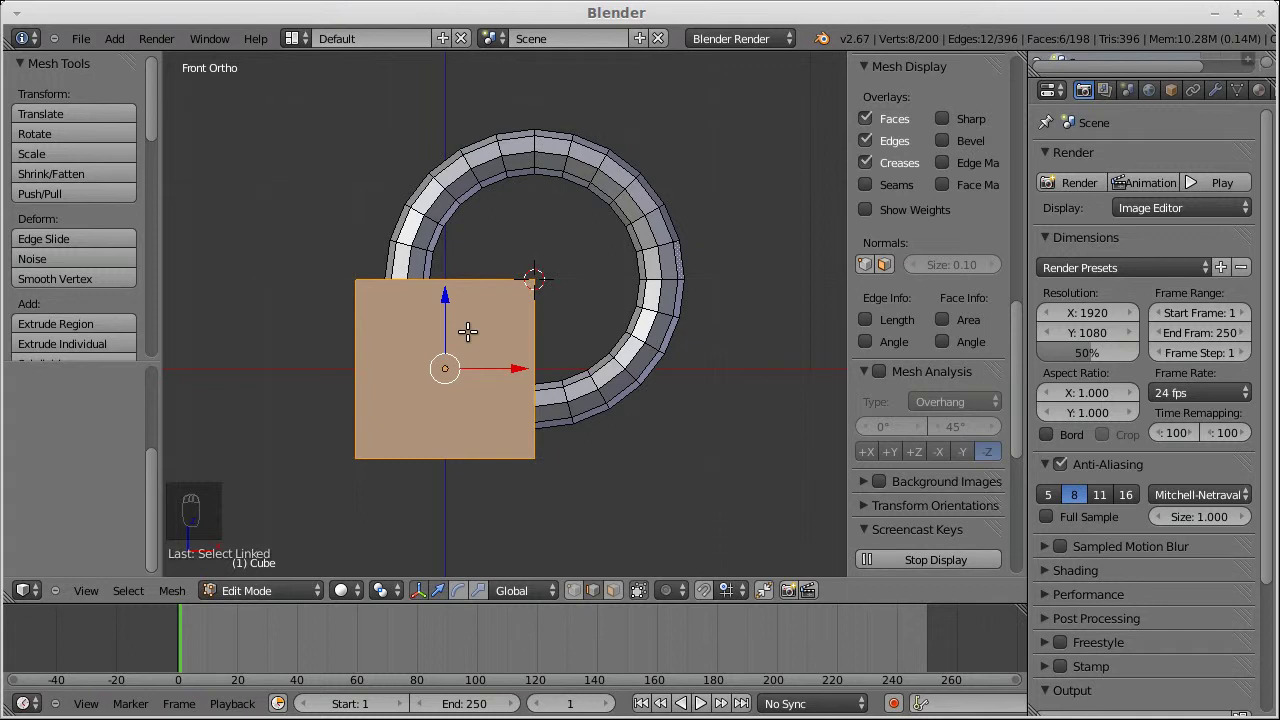
key(a)
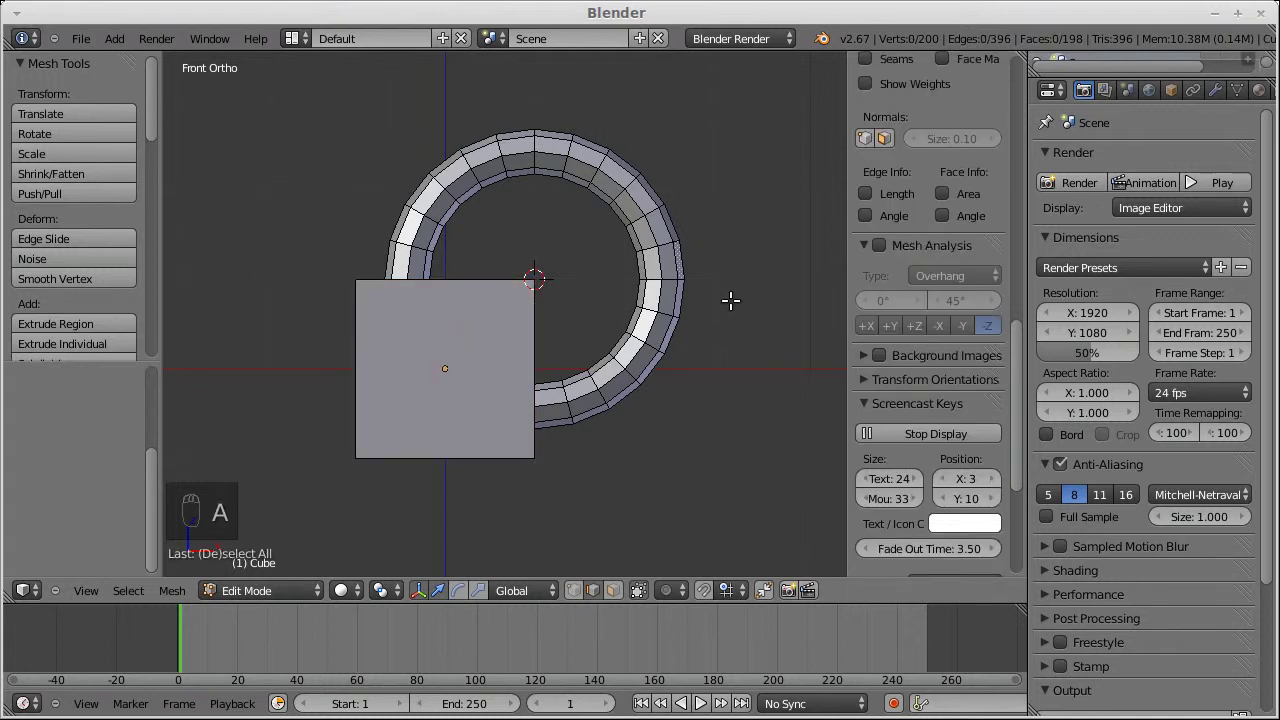
key(n)
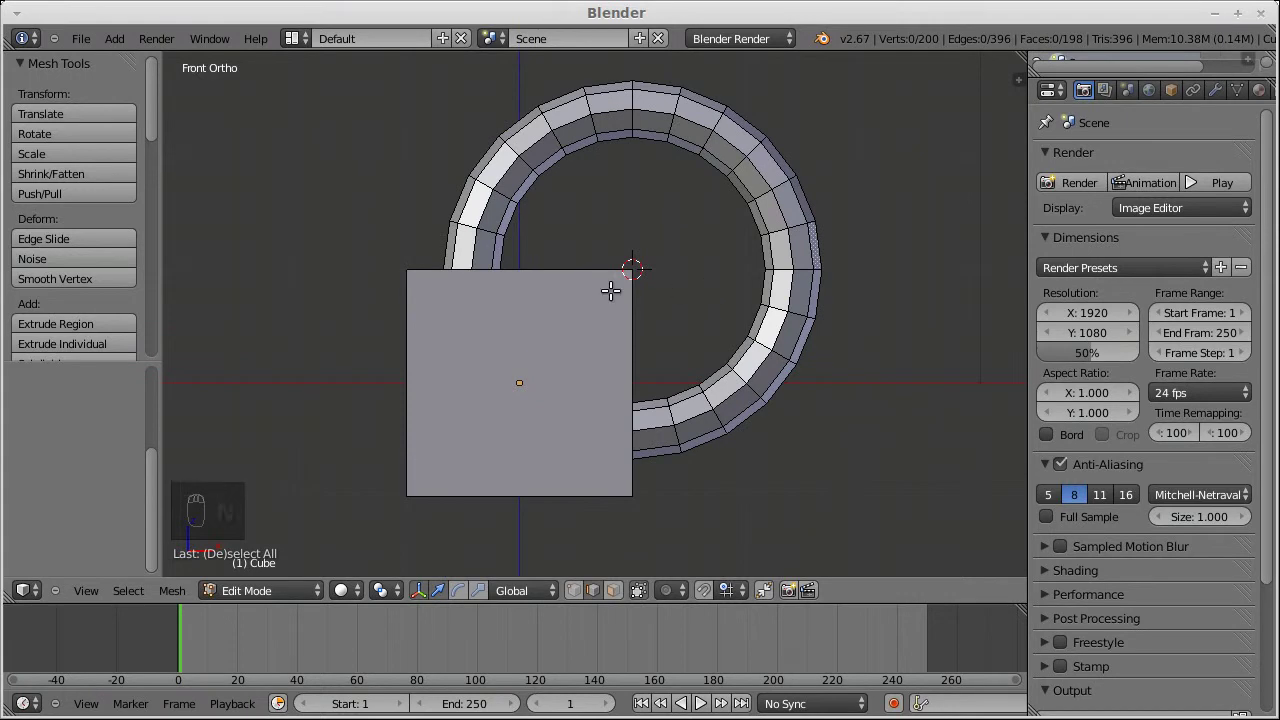
Hide the cube's linked geometry and switch to wireframe display with vertex selection
key(l)
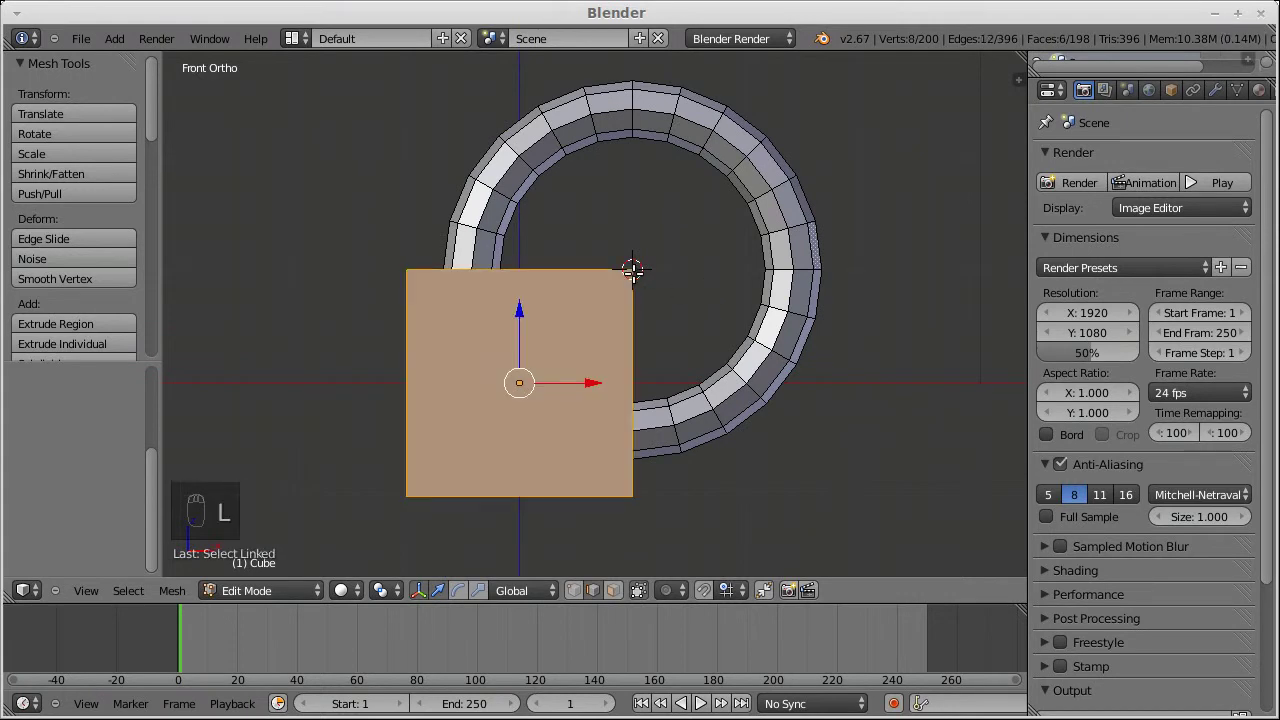
key(h)
key(z)
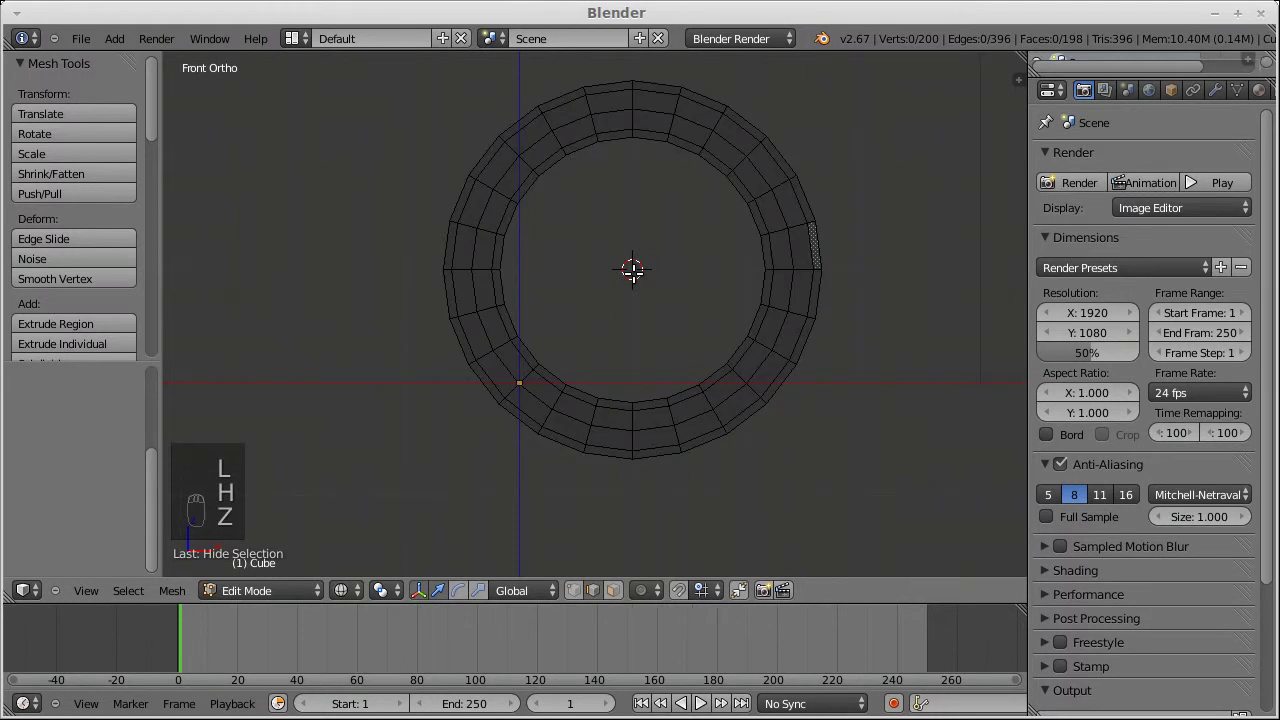
key(ctrl+Tab)
click(605, 251)
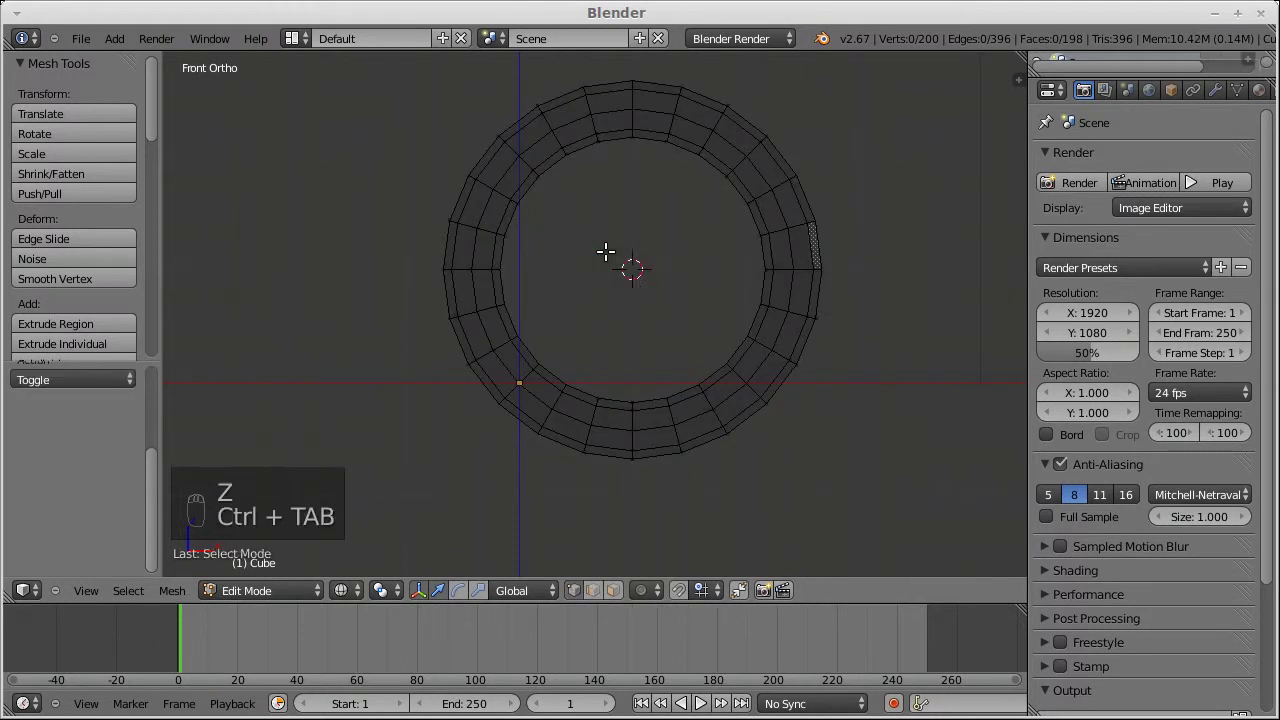
Circle-select the torus's lower-left section between the two cube contact points and delete its vertices
key(c)
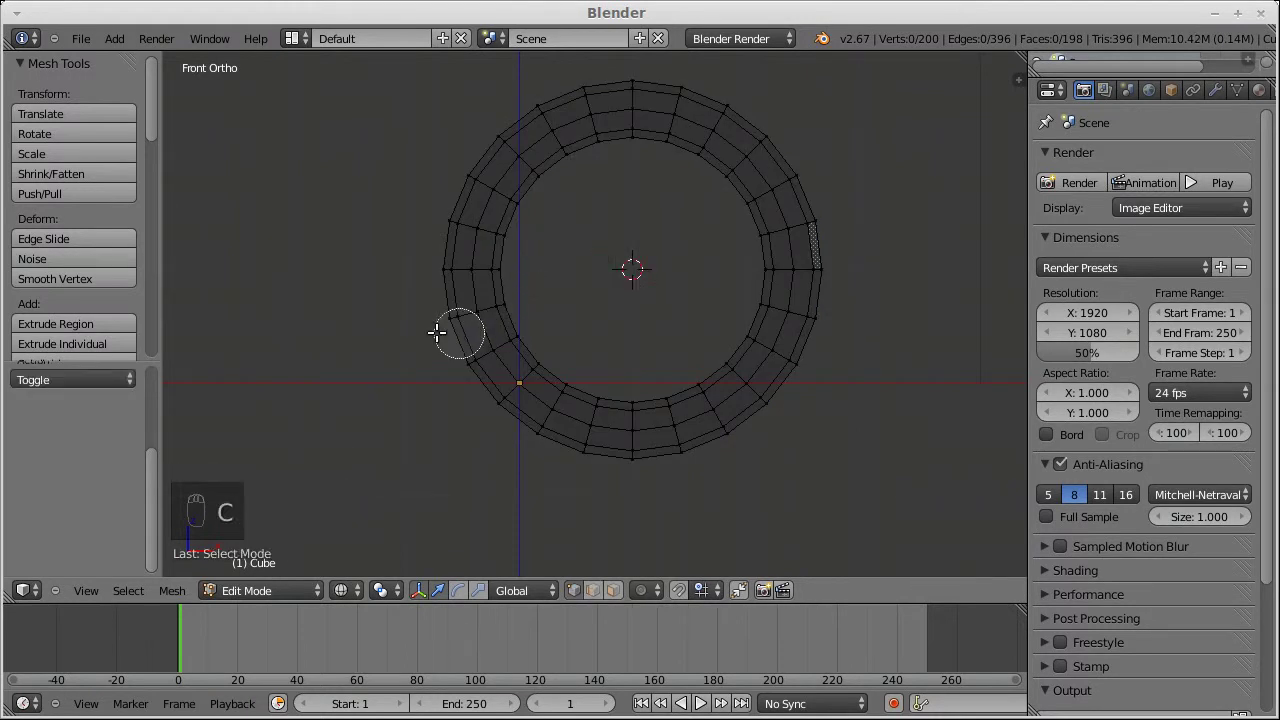
mouse_move(479, 330)
mouse_down()
mouse_move(571, 434)
mouse_move(560, 400)
mouse_up()
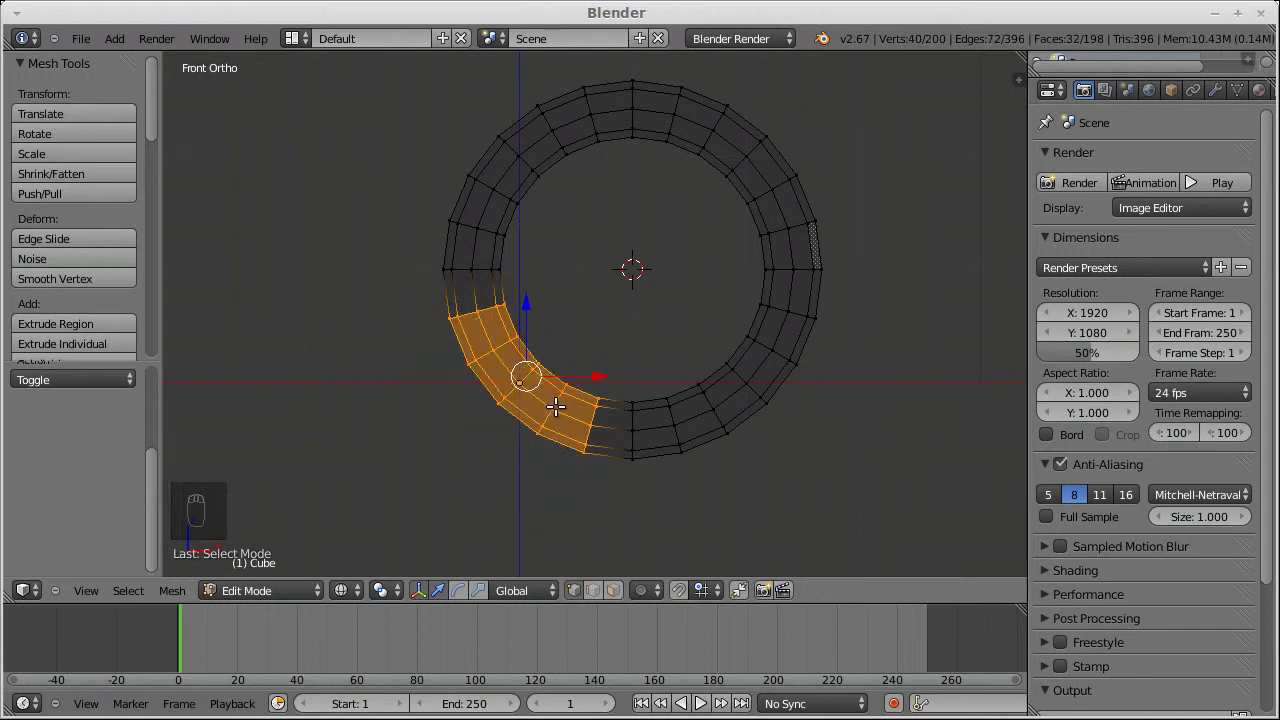
right_click(556, 407)
key(x)
click(555, 408)
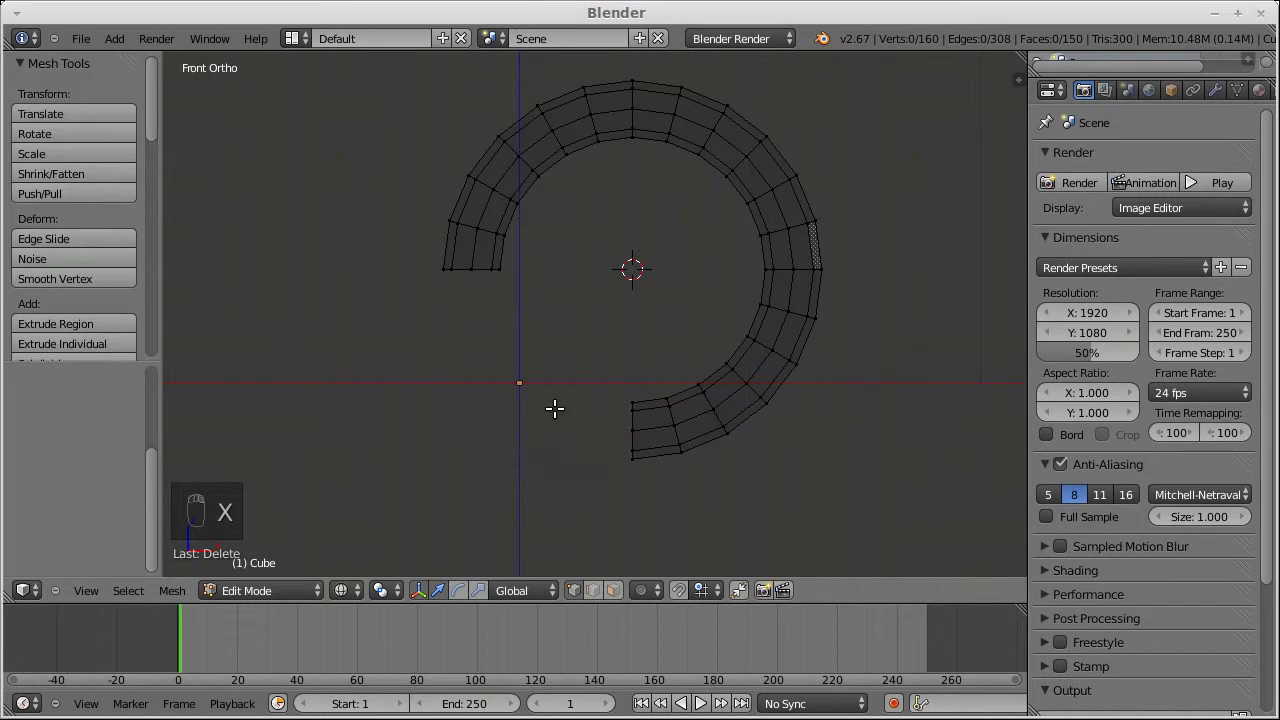
Reveal the hidden cube and check the wireframe reference image in Firefox before returning to Blender
key(alt+h)
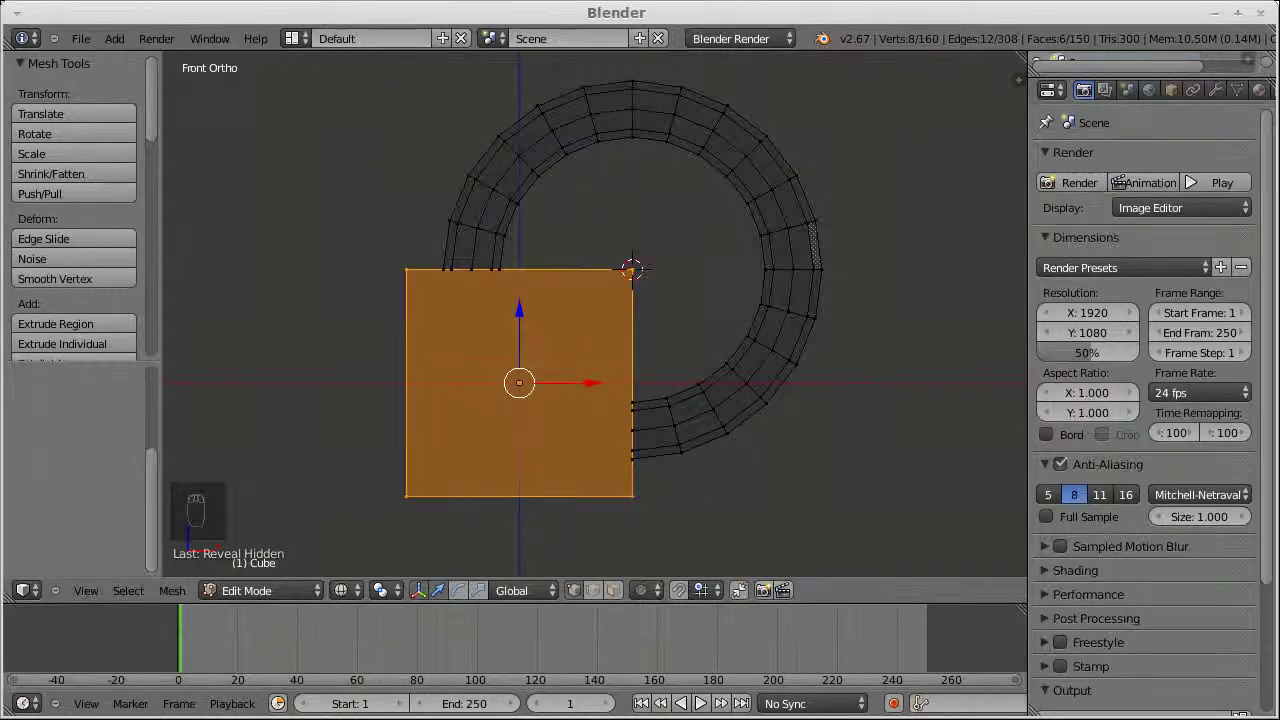
key(alt+Tab)
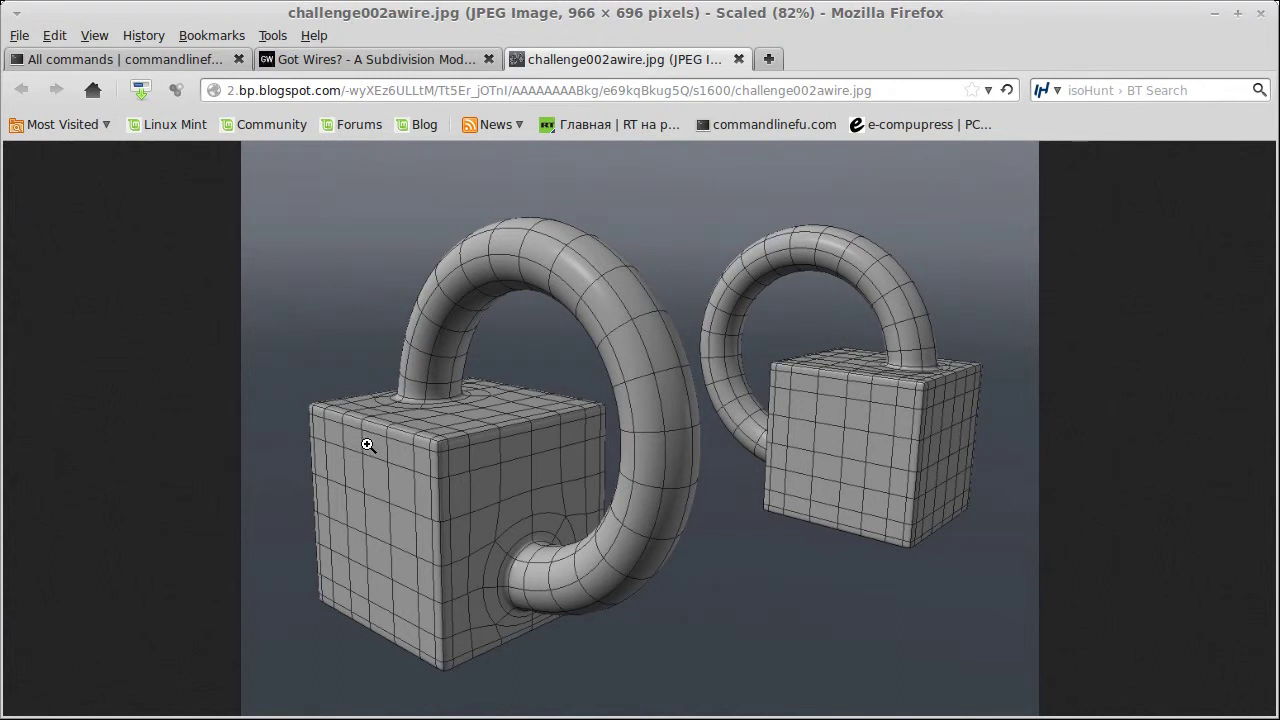
key(alt+Tab)
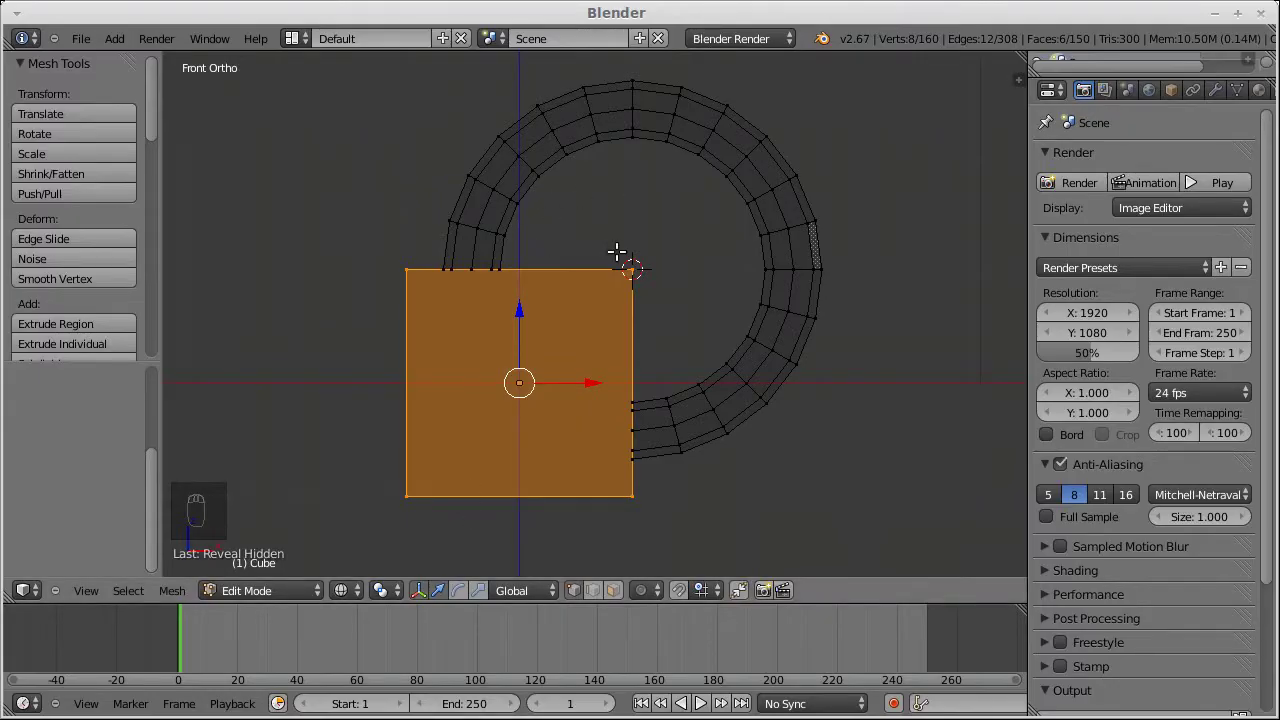
Add a centred loop cut around the cube in the plane of the torus handle
middle_drag(617, 250, 503, 353)
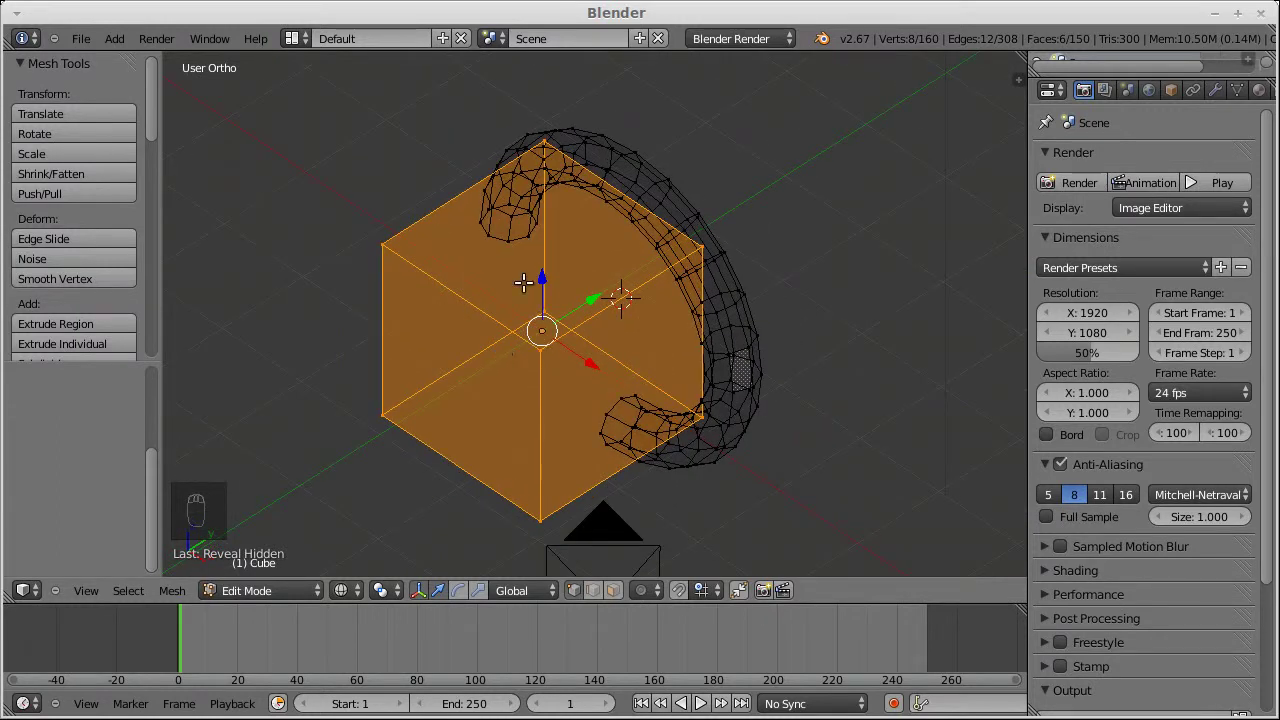
key(ctrl+r)
click(614, 307)
click(614, 307)
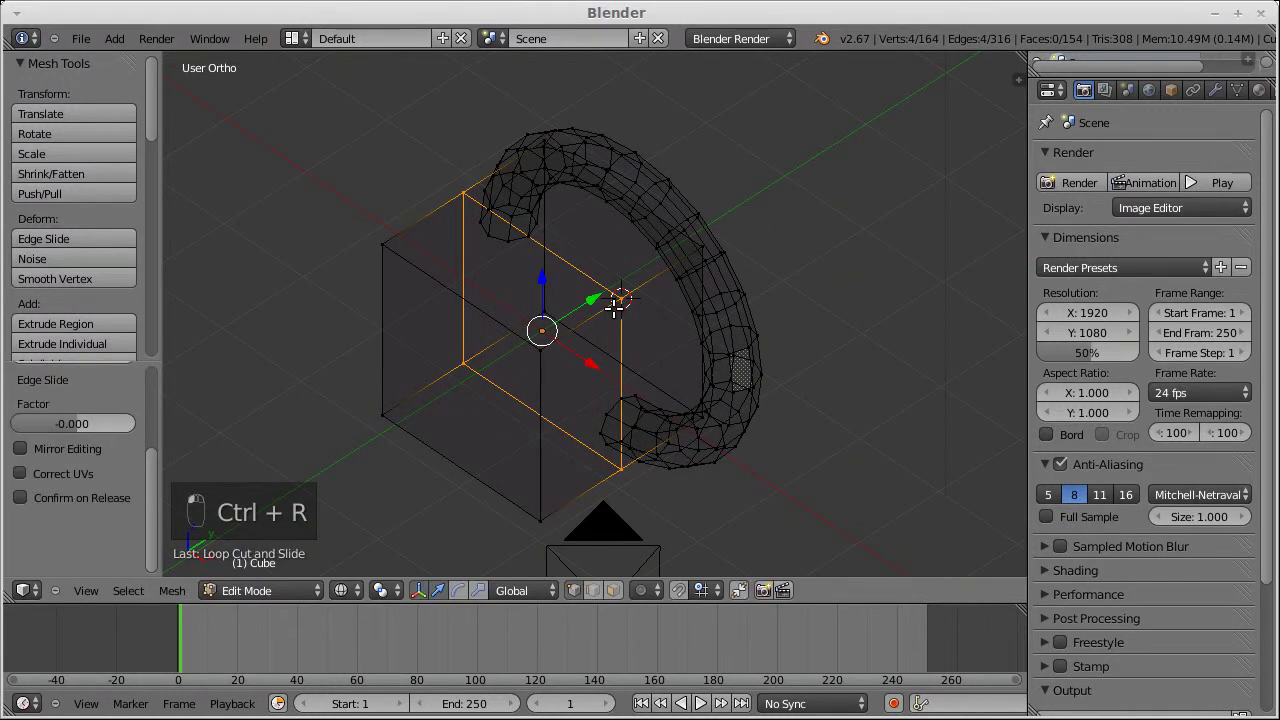
Switch to solid perspective display and add a centred loop cut across the cube's top, perpendicular to the first
key(z)
key(KP_5)
mouse_move(612, 305)
middle_down()
mouse_move(630, 268)
mouse_move(576, 291)
mouse_move(503, 277)
mouse_move(629, 309)
middle_up()
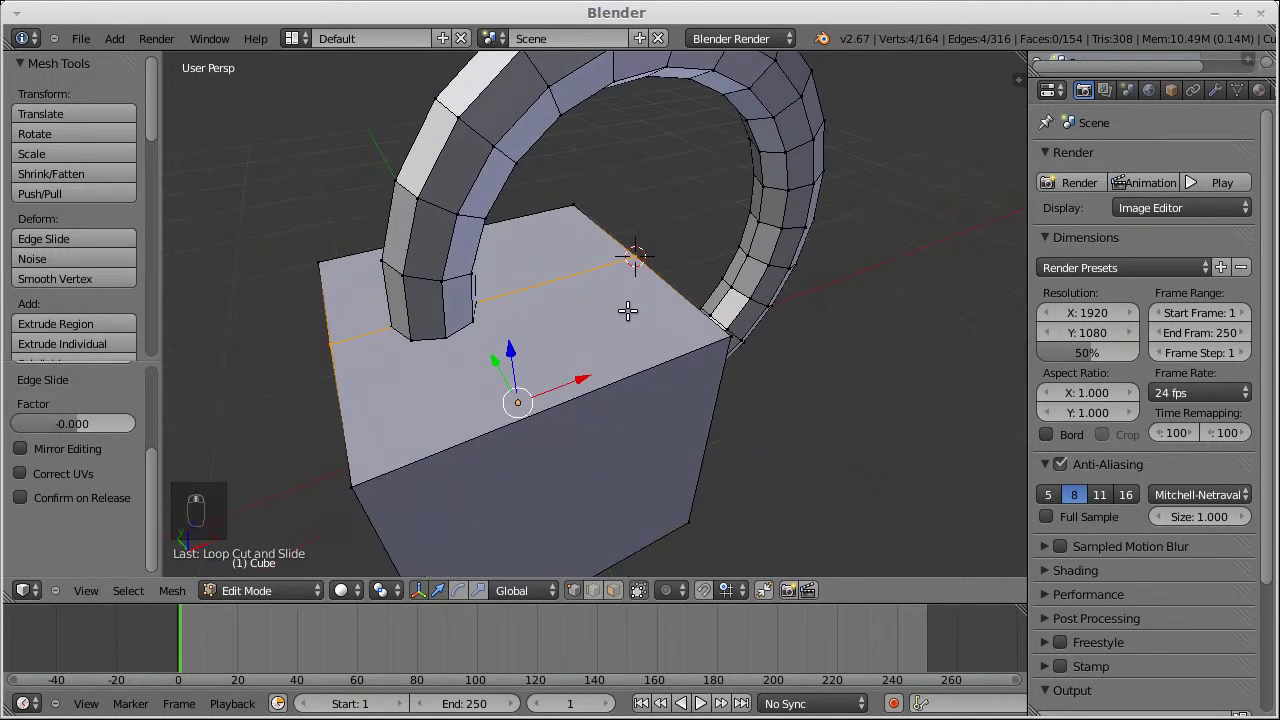
key(ctrl+r)
click(502, 301)
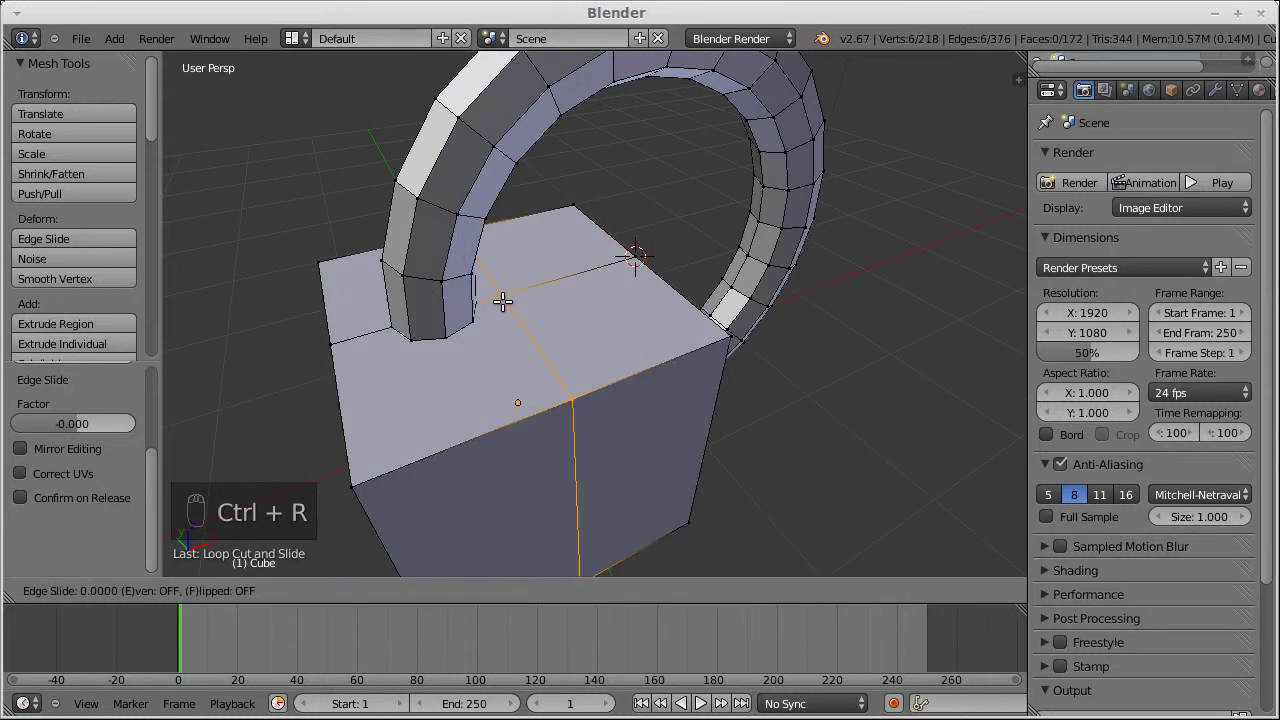
right_click(502, 301)
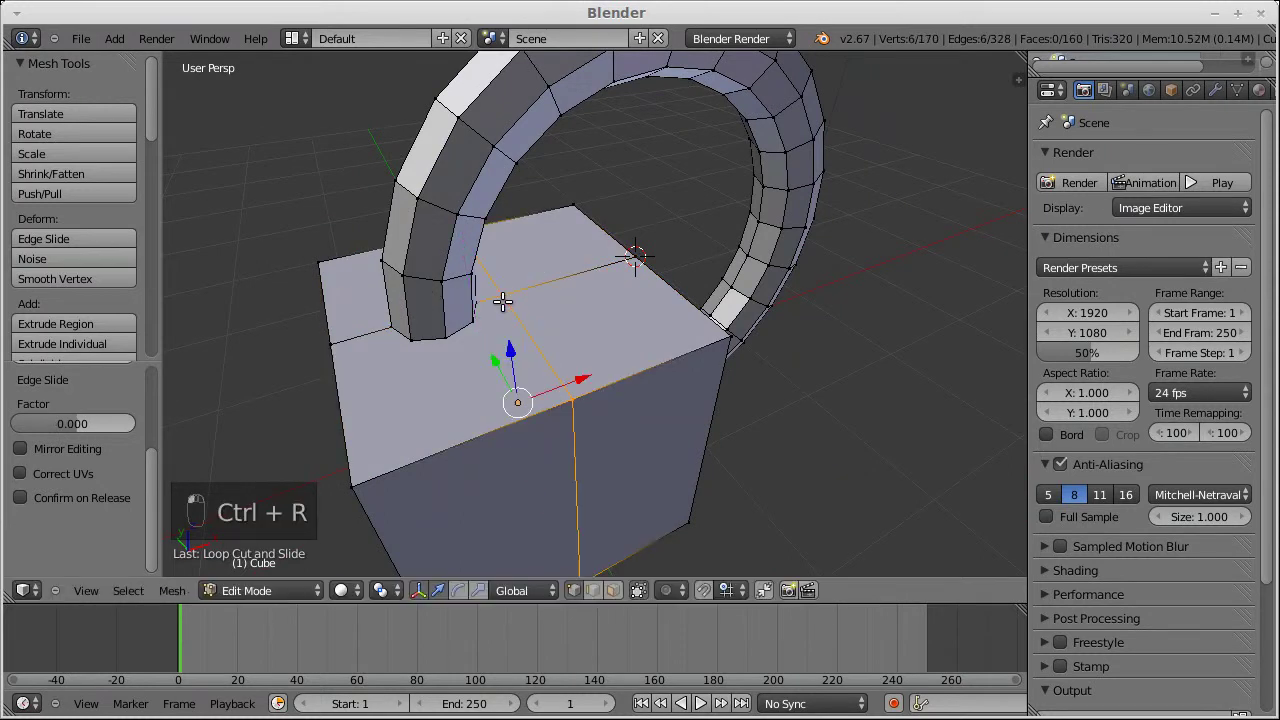
Move the new loop along the global X axis, snapping it to the middle of the torus's upper end
click(703, 590)
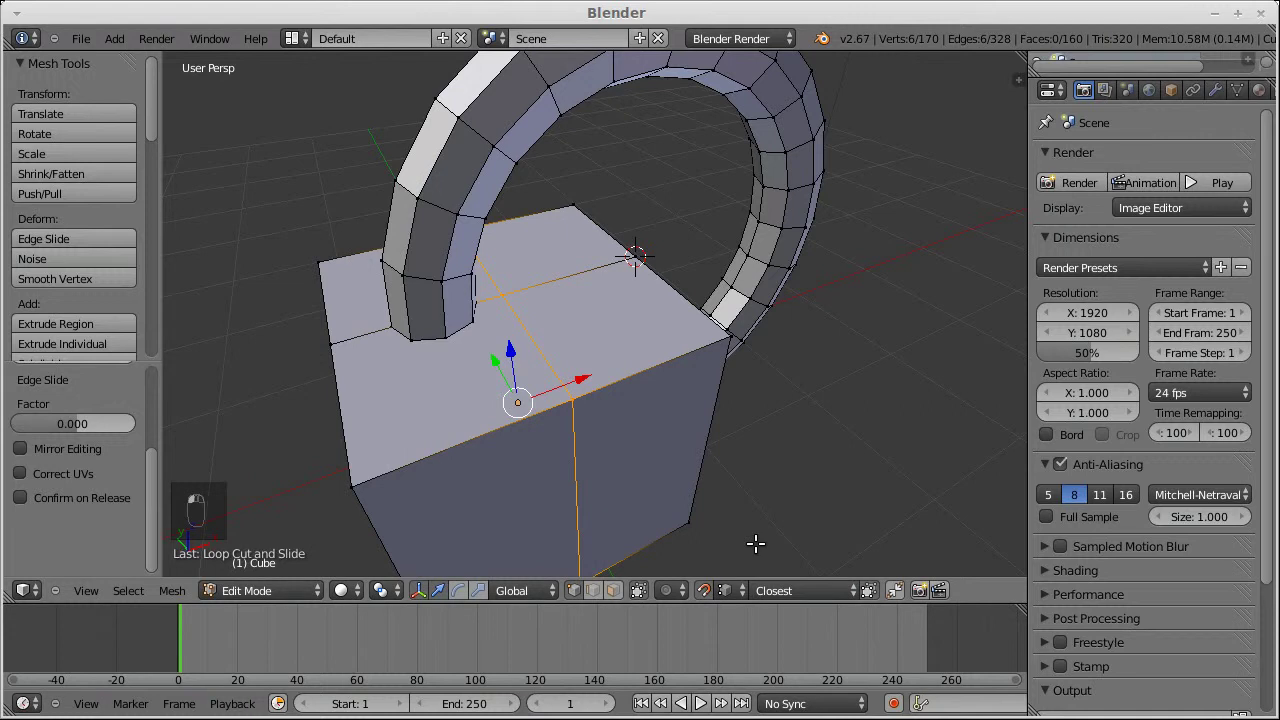
click(704, 590)
key(g)
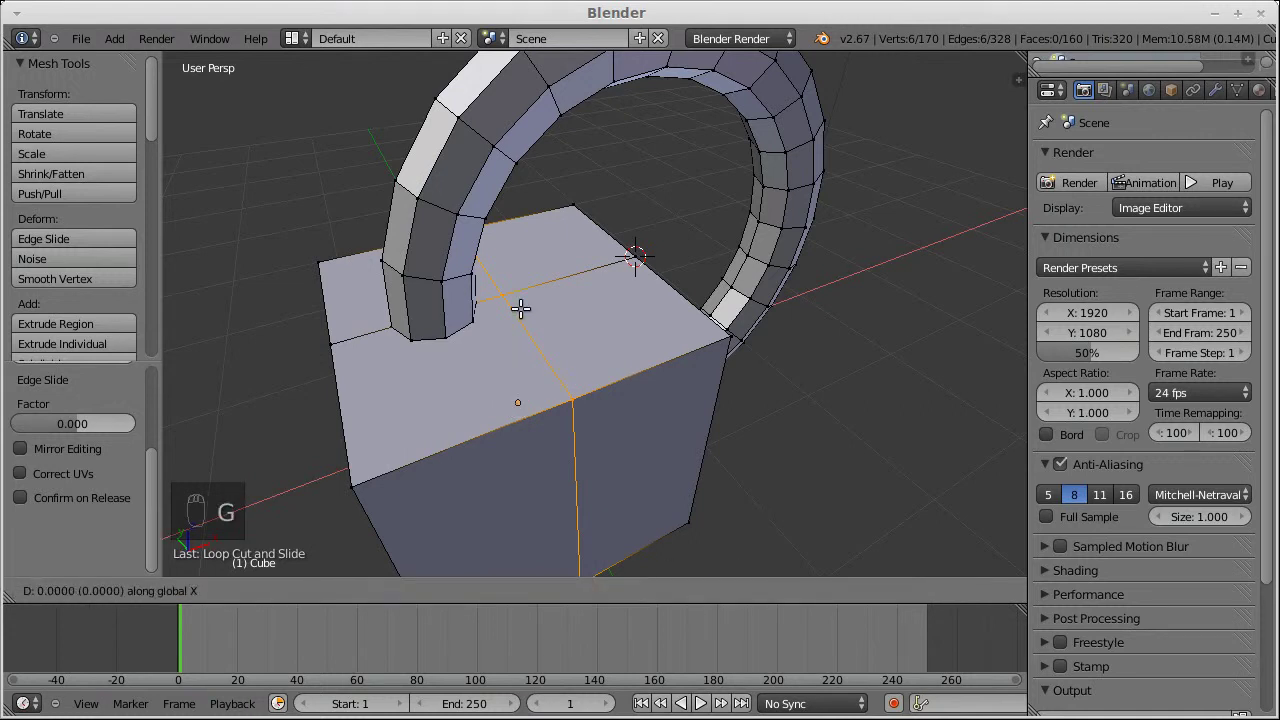
click(452, 341)
Add a horizontal loop cut around the cube and snap it along global Z to the middle of the torus's side end
middle_drag(571, 414, 379, 303)
key(ctrl+r)
click(481, 380)
click(469, 375)
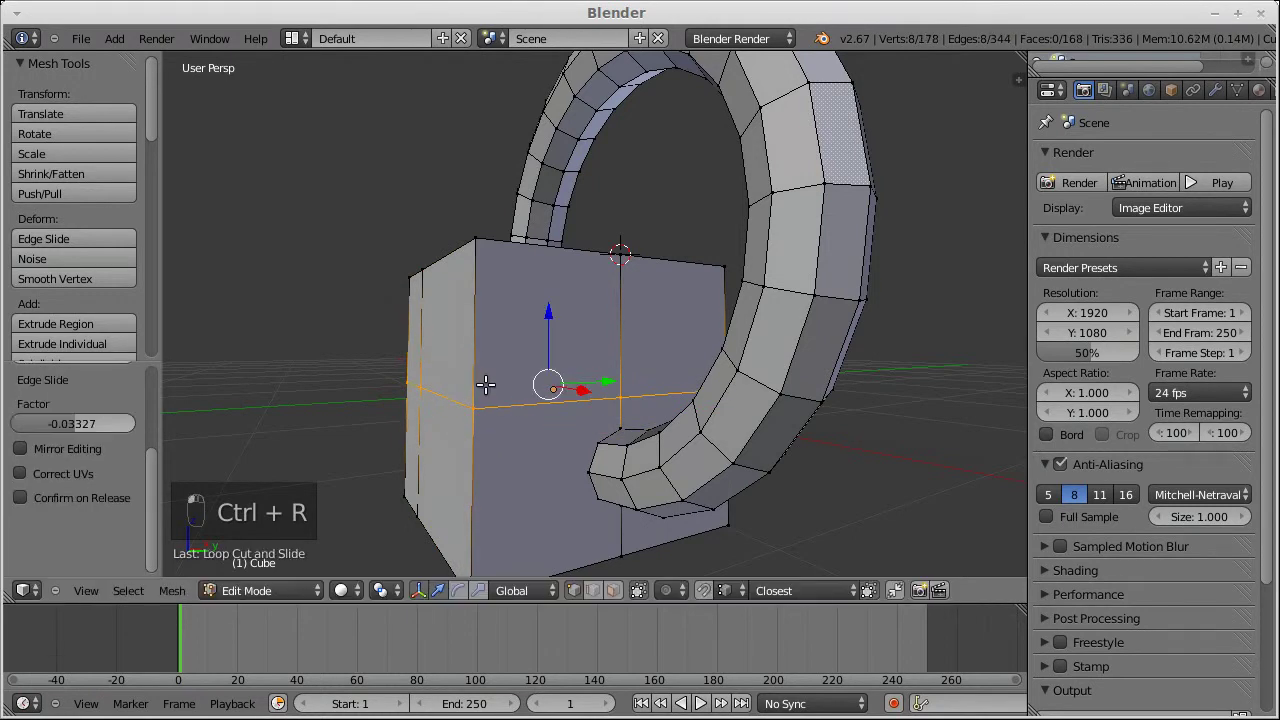
key(g)
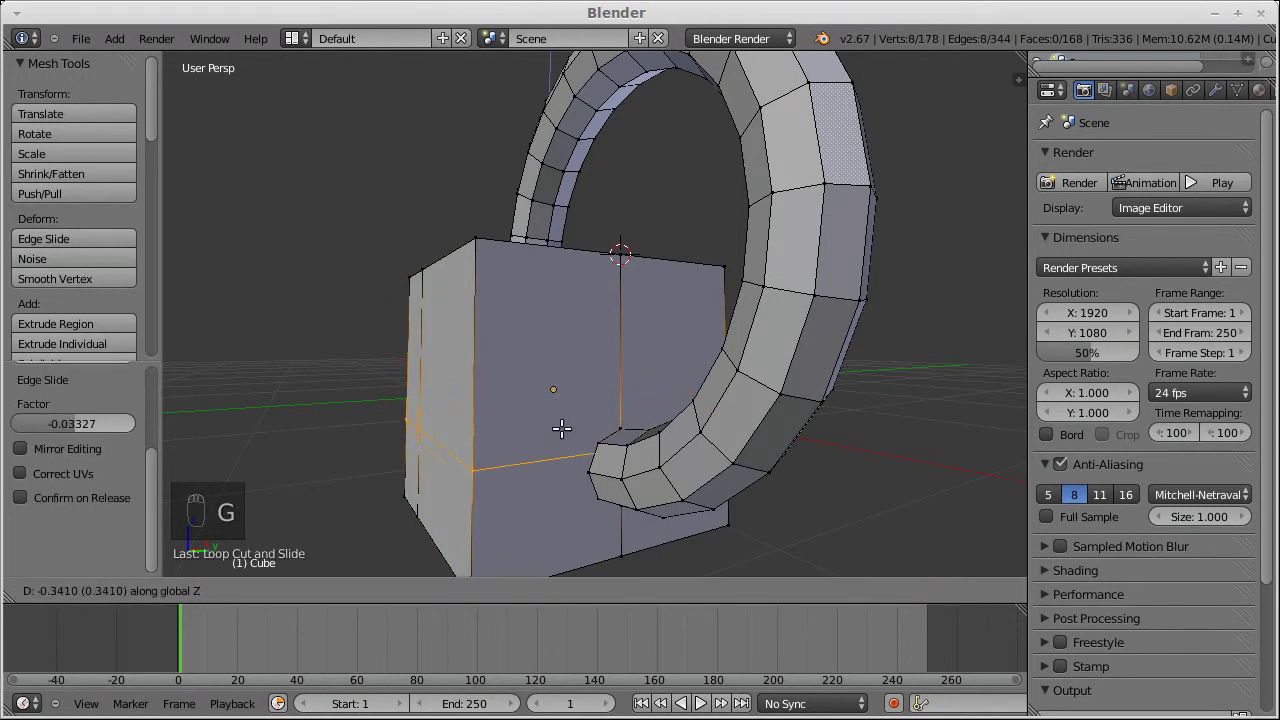
click(593, 472)
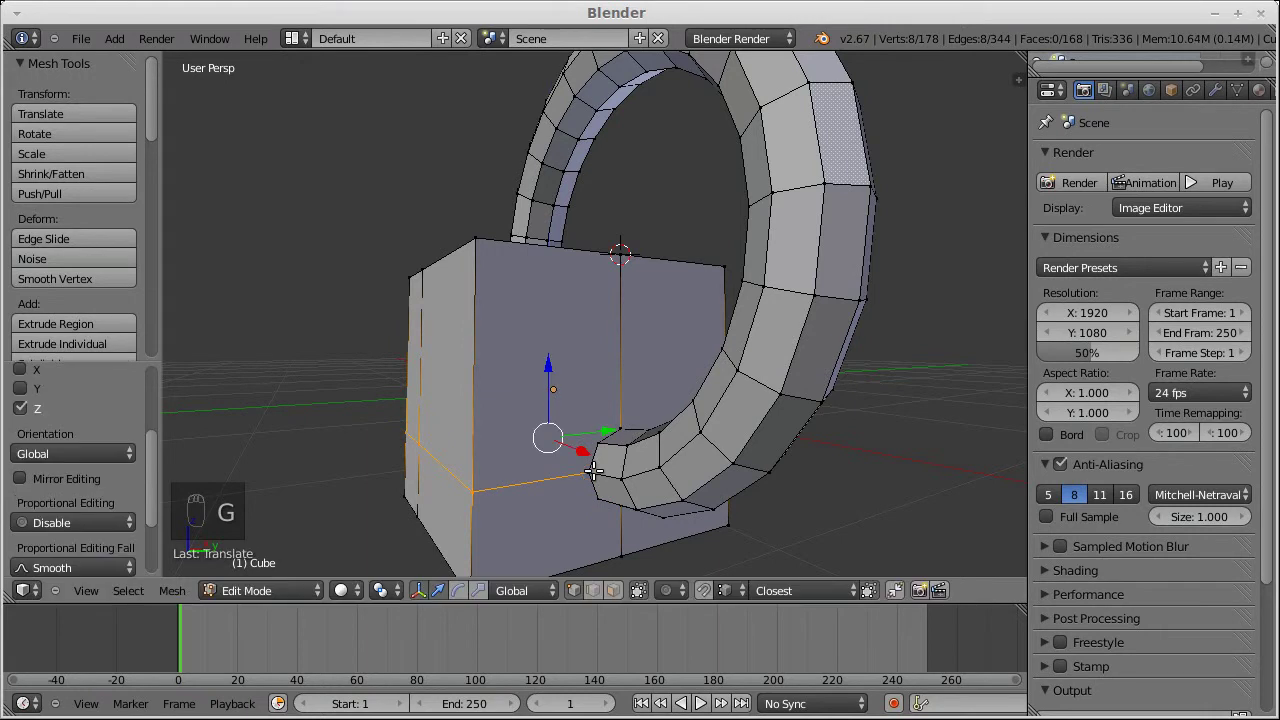
Add loop cuts along X on both sides of the torus's upper end, with edge slide factors -0.170 and -0.498
middle_drag(511, 314, 611, 390)
middle_drag(478, 258, 357, 341)
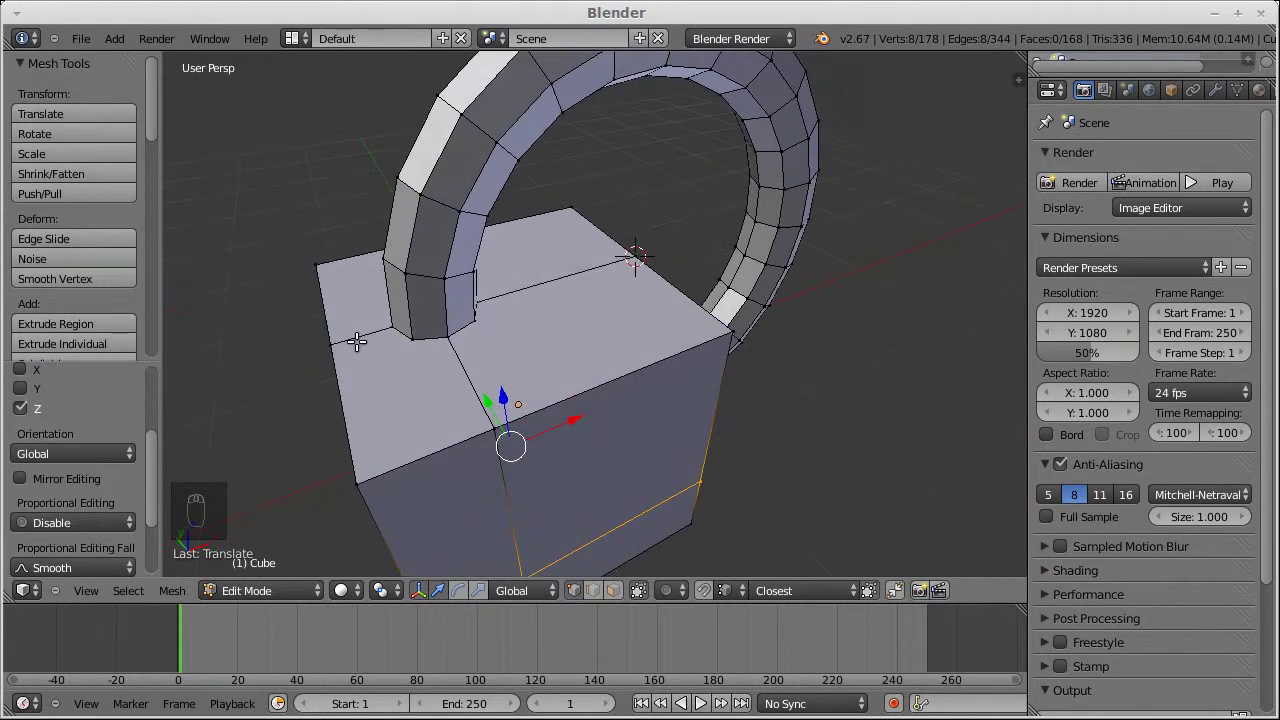
key(ctrl+r)
click(378, 338)
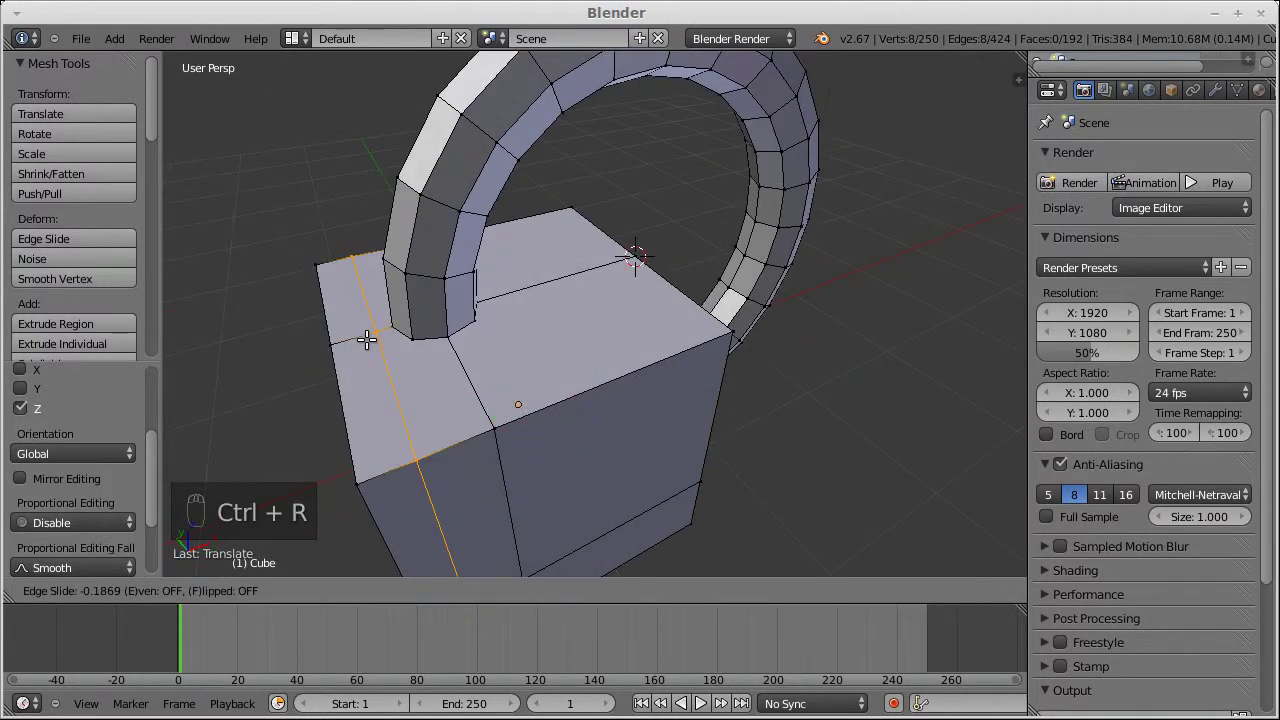
click(369, 338)
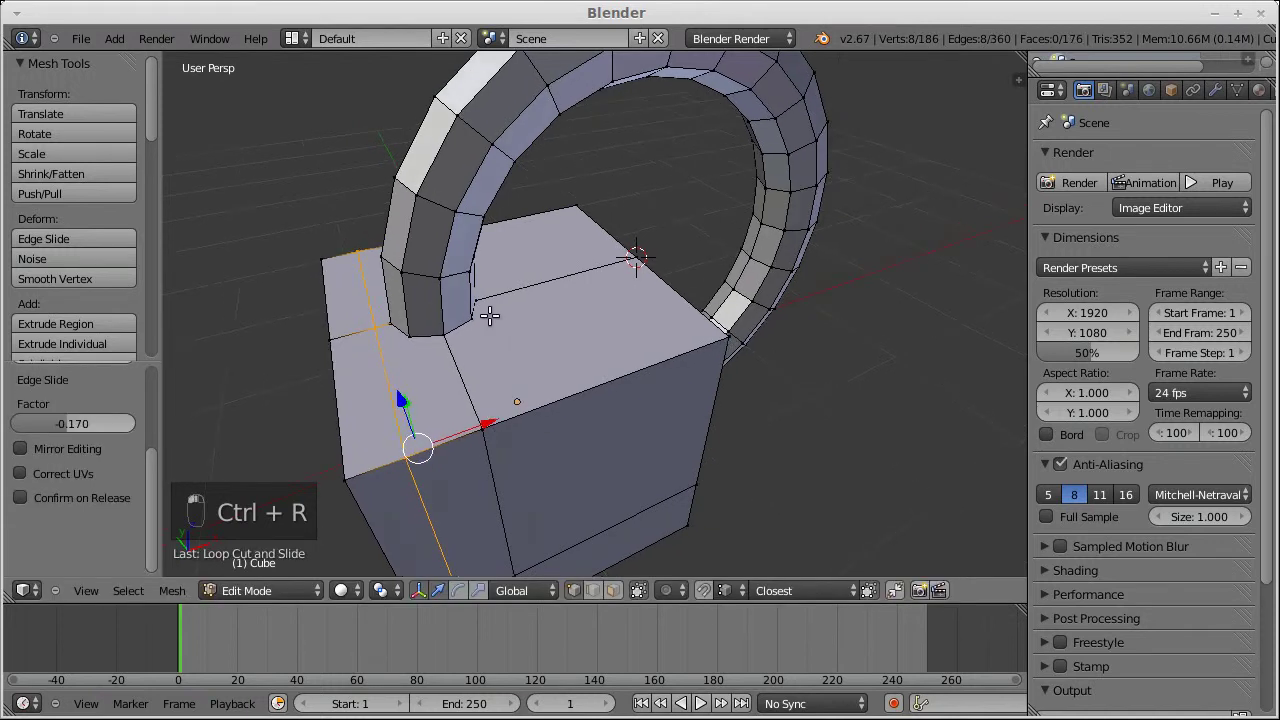
middle_drag(514, 320, 491, 294)
key(ctrl+r)
click(496, 278)
click(440, 300)
Add loop cuts in front of and behind the torus's upper end, with edge slide factors -0.266 and -0.273
key(ctrl+r)
click(435, 315)
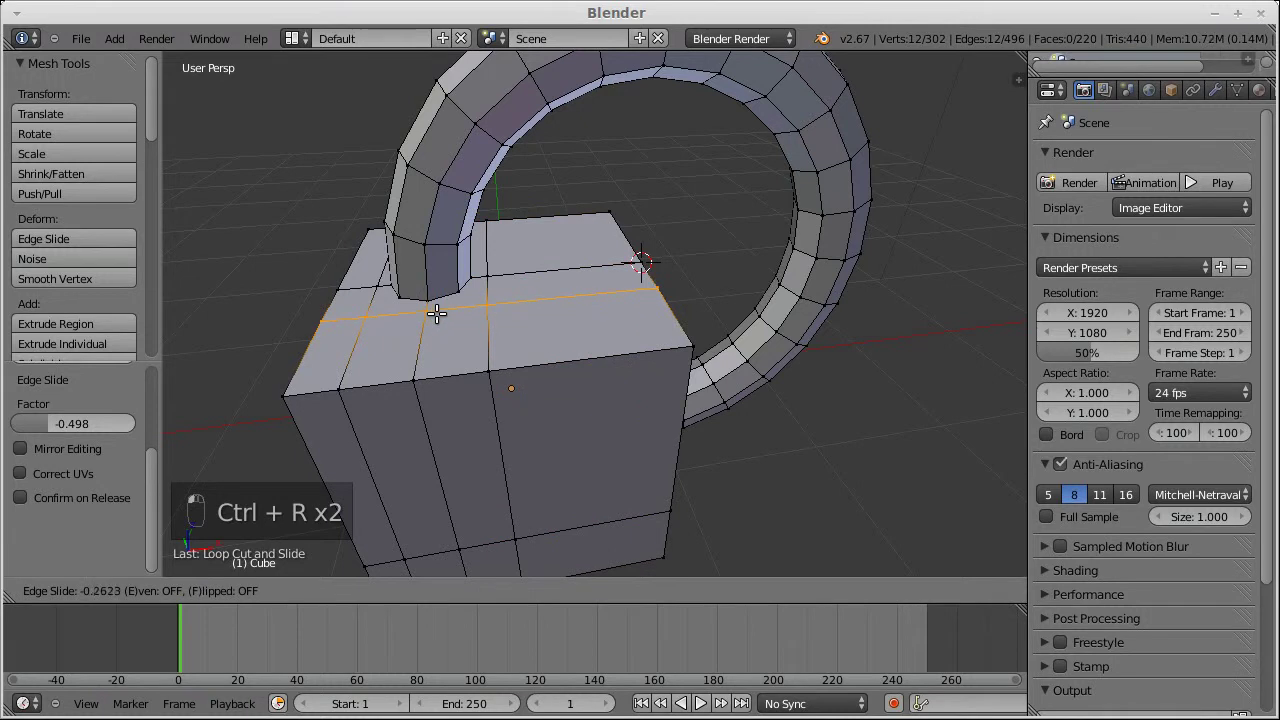
click(434, 306)
middle_drag(434, 306, 738, 238)
key(ctrl+r)
click(740, 247)
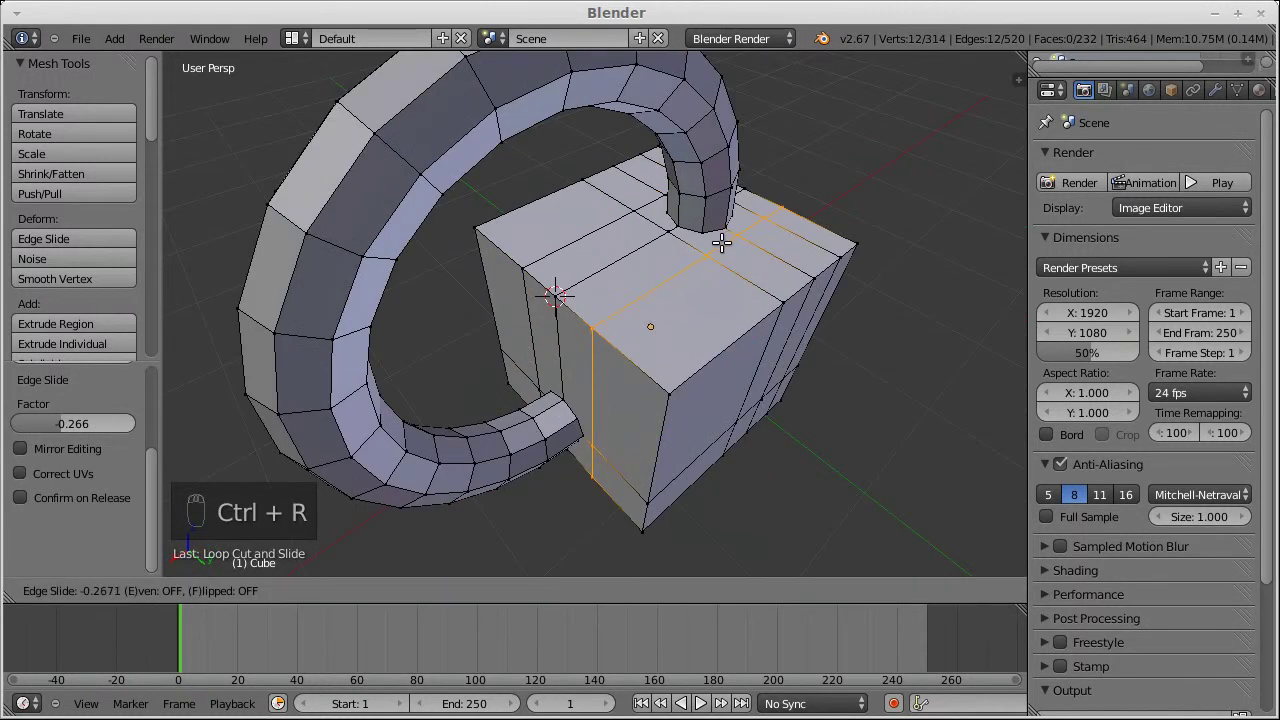
click(723, 243)
Add horizontal loop cuts above and below the torus's side end, with edge slide factors 0.501 and 0.179
middle_drag(577, 430, 571, 319)
key(ctrl+r)
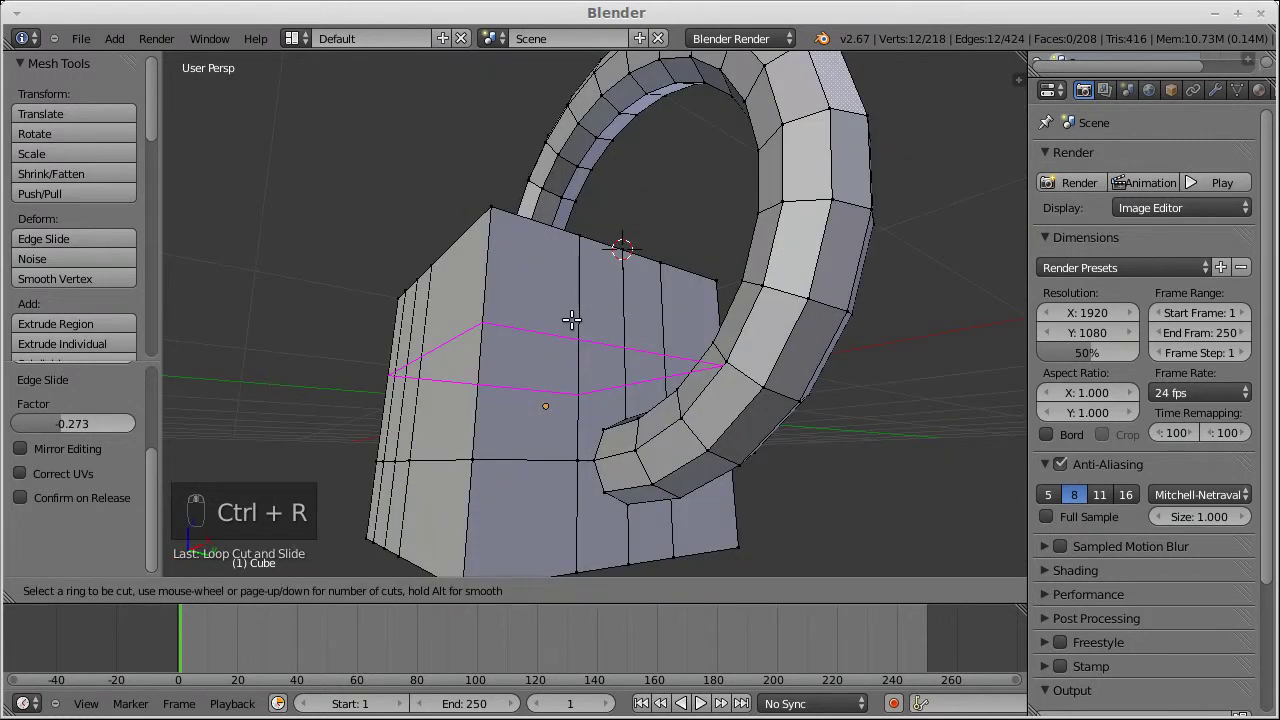
click(570, 323)
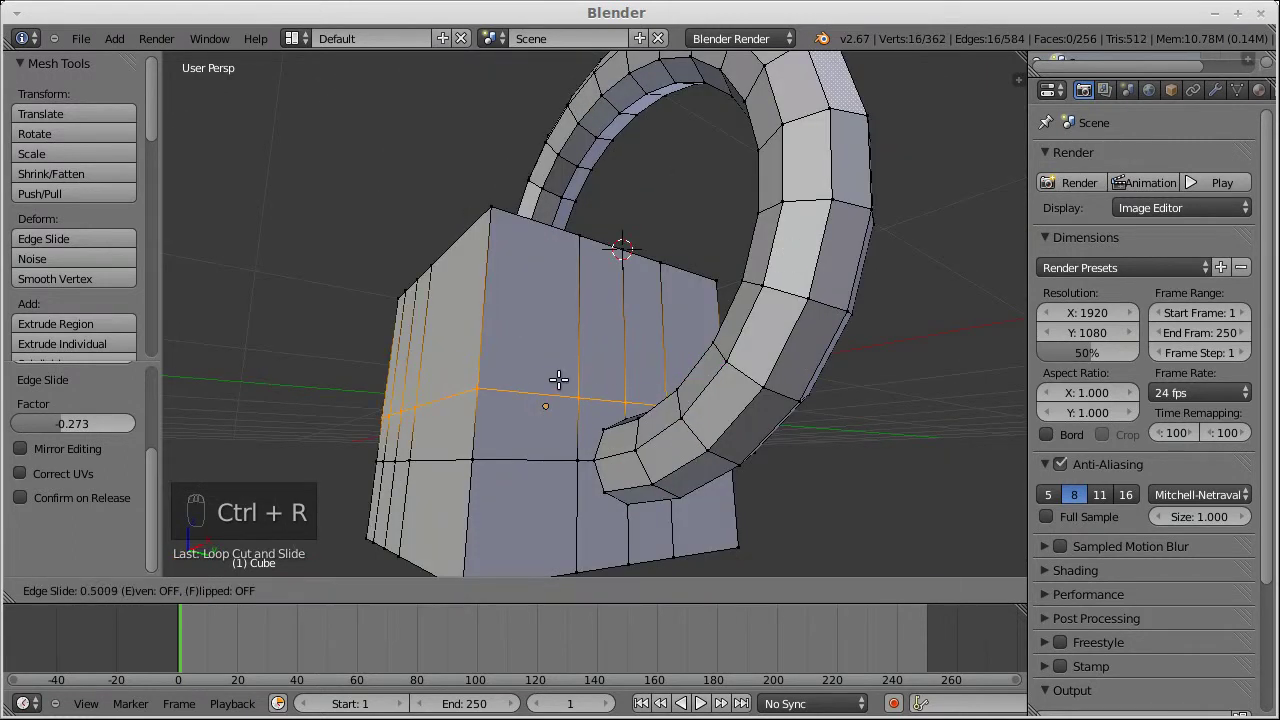
click(558, 379)
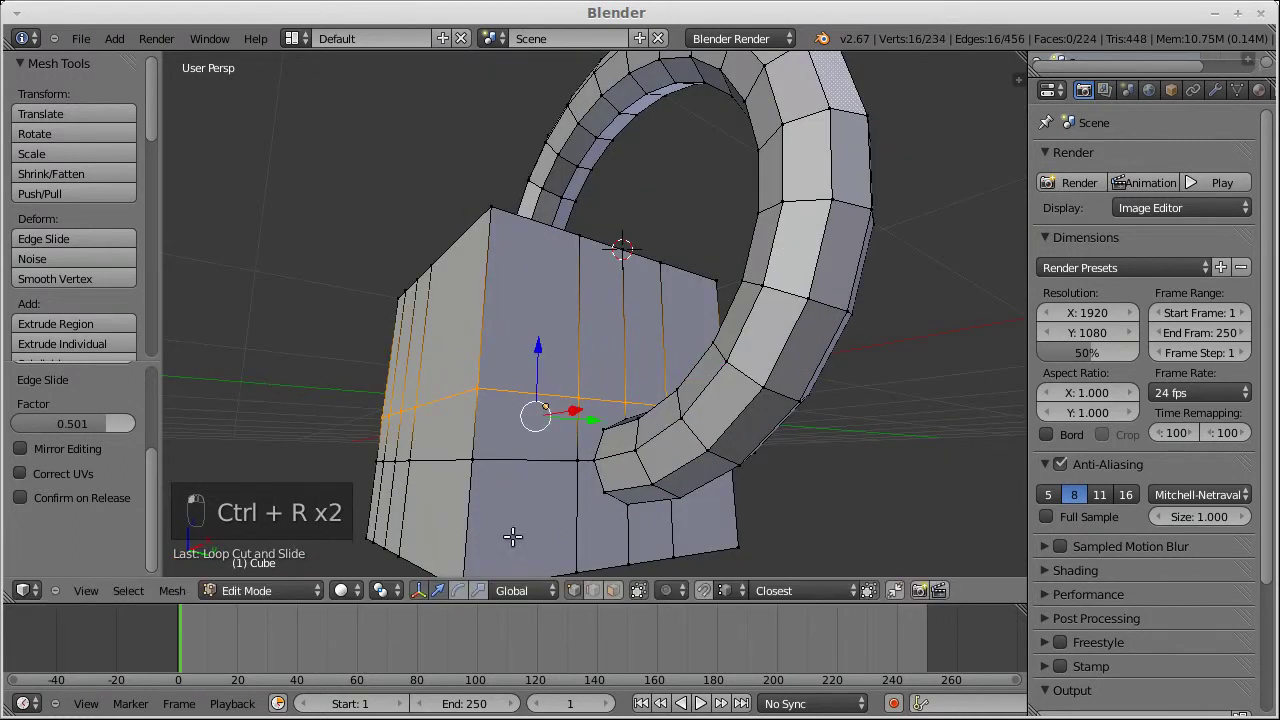
key(ctrl+r)
click(460, 524)
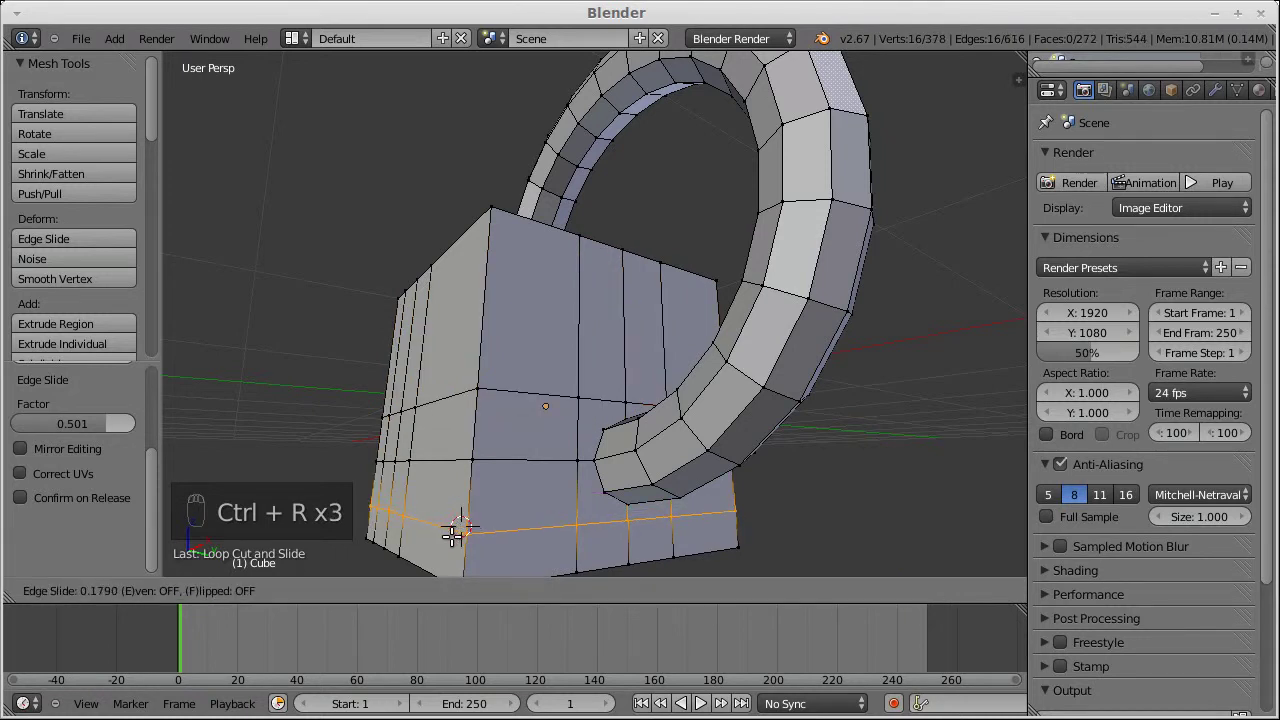
click(452, 535)
middle_drag(455, 530, 478, 306)
key(ctrl+r)
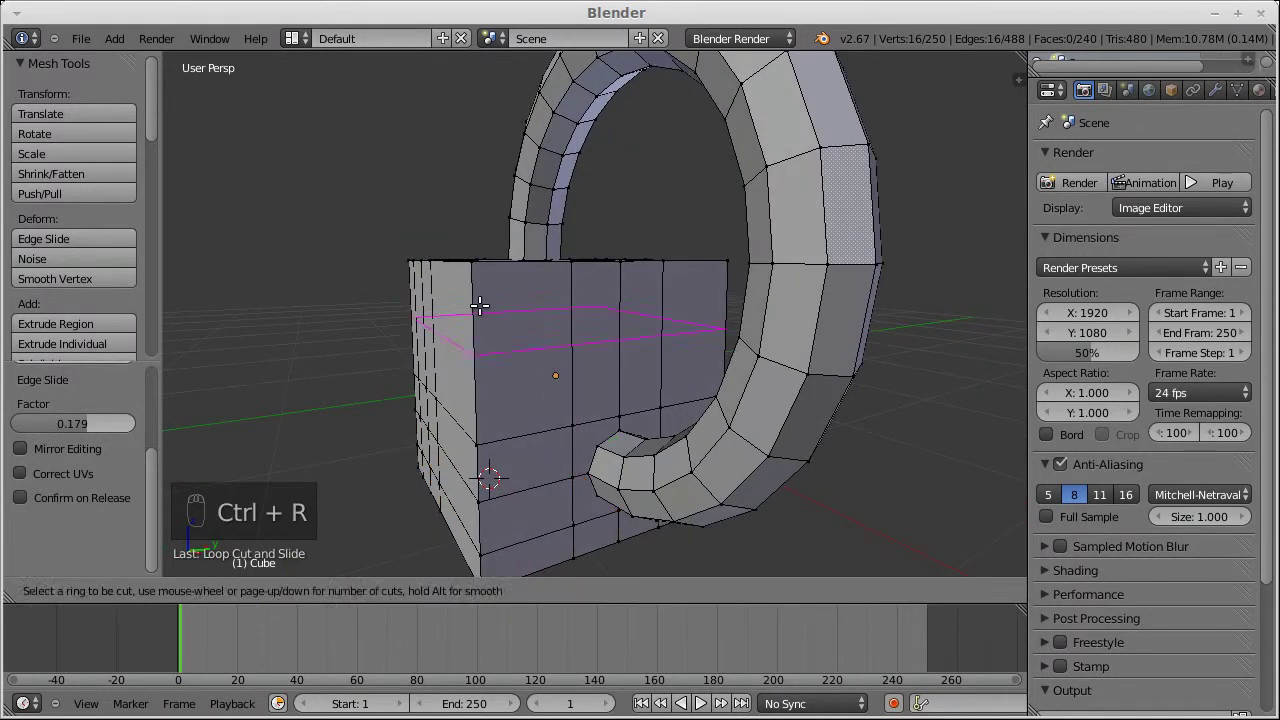
scroll(478, 306, up, 2)
click(478, 306)
right_click(478, 306)
click(466, 302)
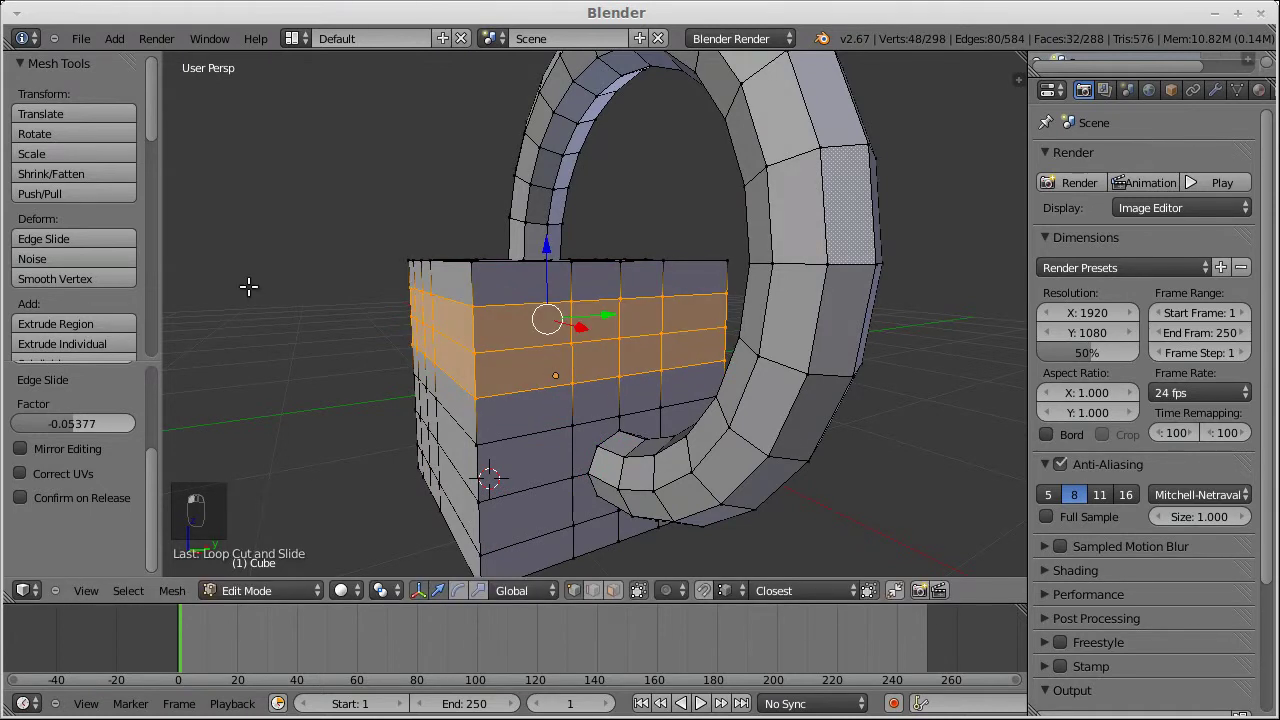
middle_drag(319, 283, 364, 307)
key(ctrl+z)
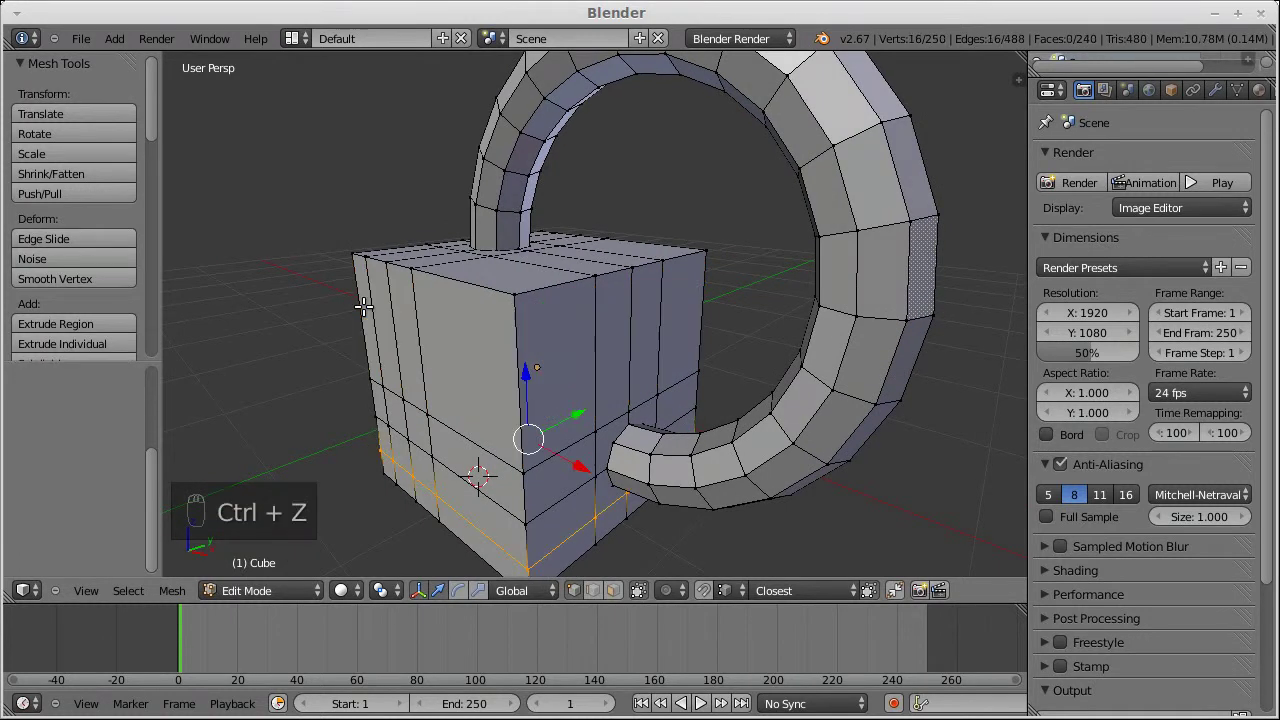
Clear the selection, select the whole linked torus handle and hide it
middle_drag(729, 299, 640, 343)
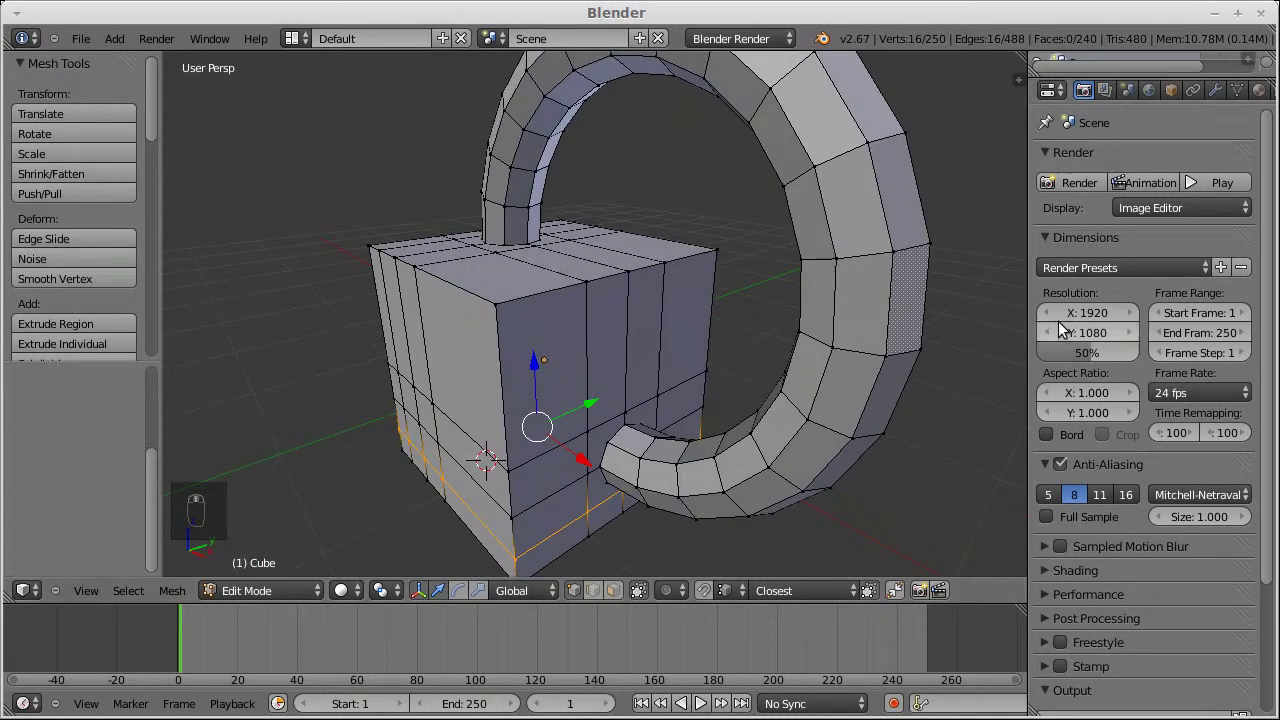
scroll(853, 271, down, 3)
key(a)
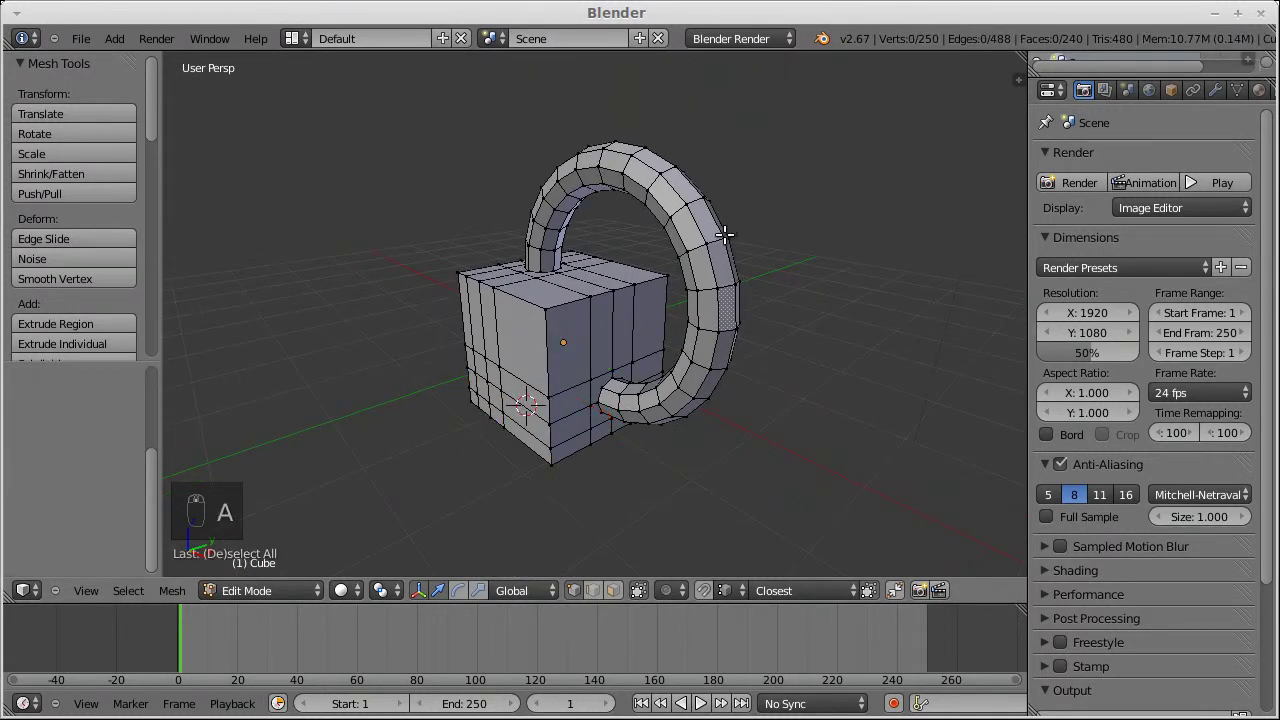
middle_drag(670, 307, 545, 249)
key(l)
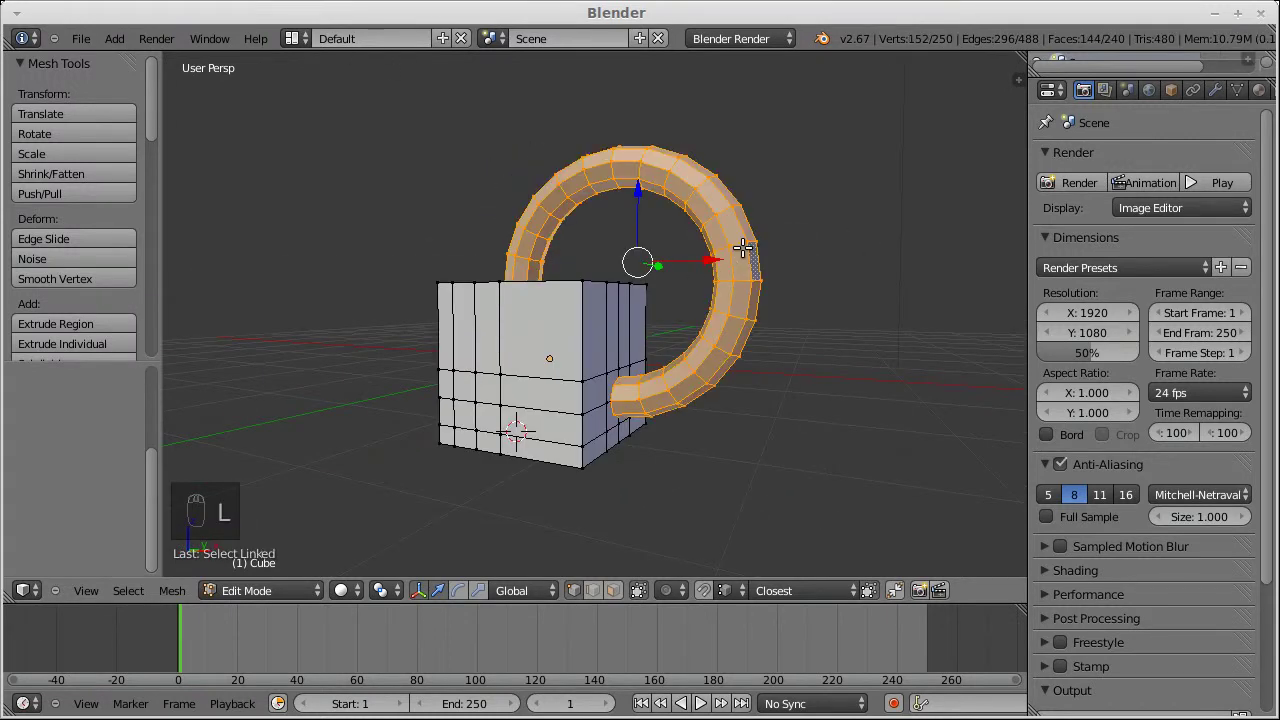
key(h)
Delete the middle vertices of the loop-cut frames on the cube's side and top faces to open square holes for the handle
middle_drag(707, 280, 588, 347)
right_click(615, 402)
middle_drag(571, 180, 510, 273)
shift+right_click(511, 273)
key(x)
click(511, 275)
middle_drag(608, 366, 546, 266)
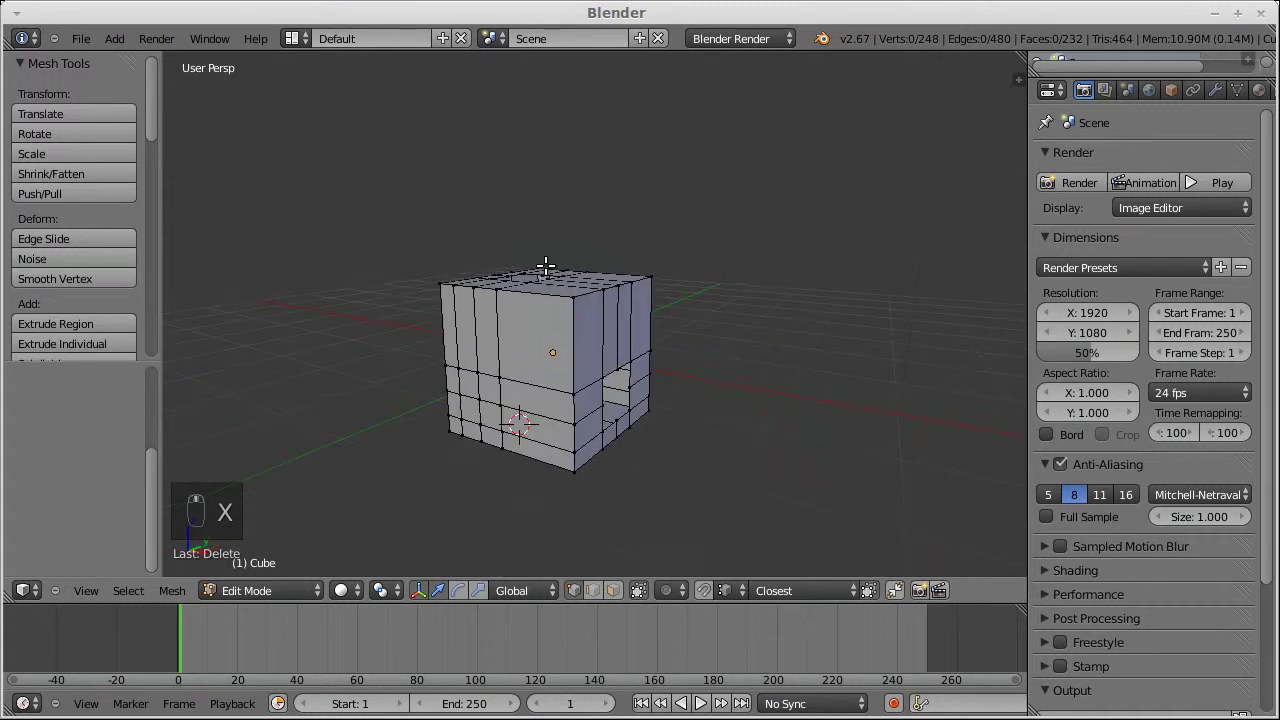
Reveal the hidden torus handle and change the selection mode to edges
key(alt+h)
scroll(545, 270, up, 3)
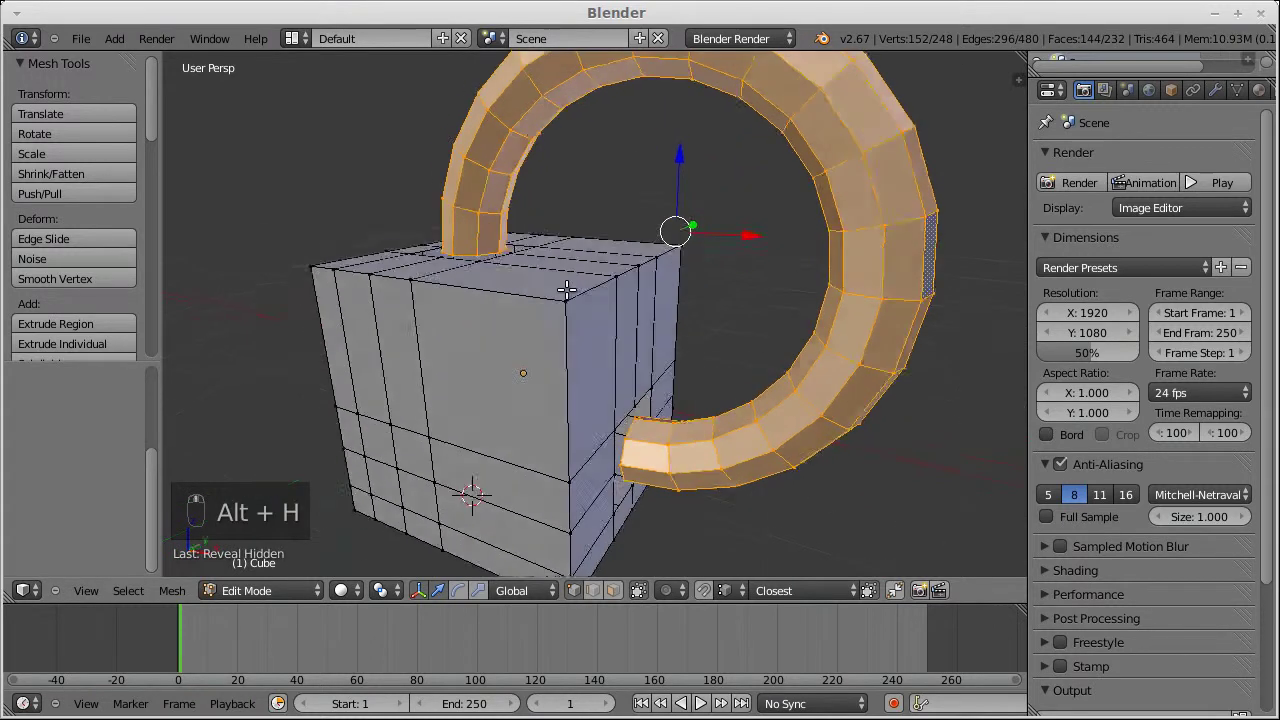
key(ctrl+Tab)
click(531, 317)
middle_drag(531, 317, 454, 314)
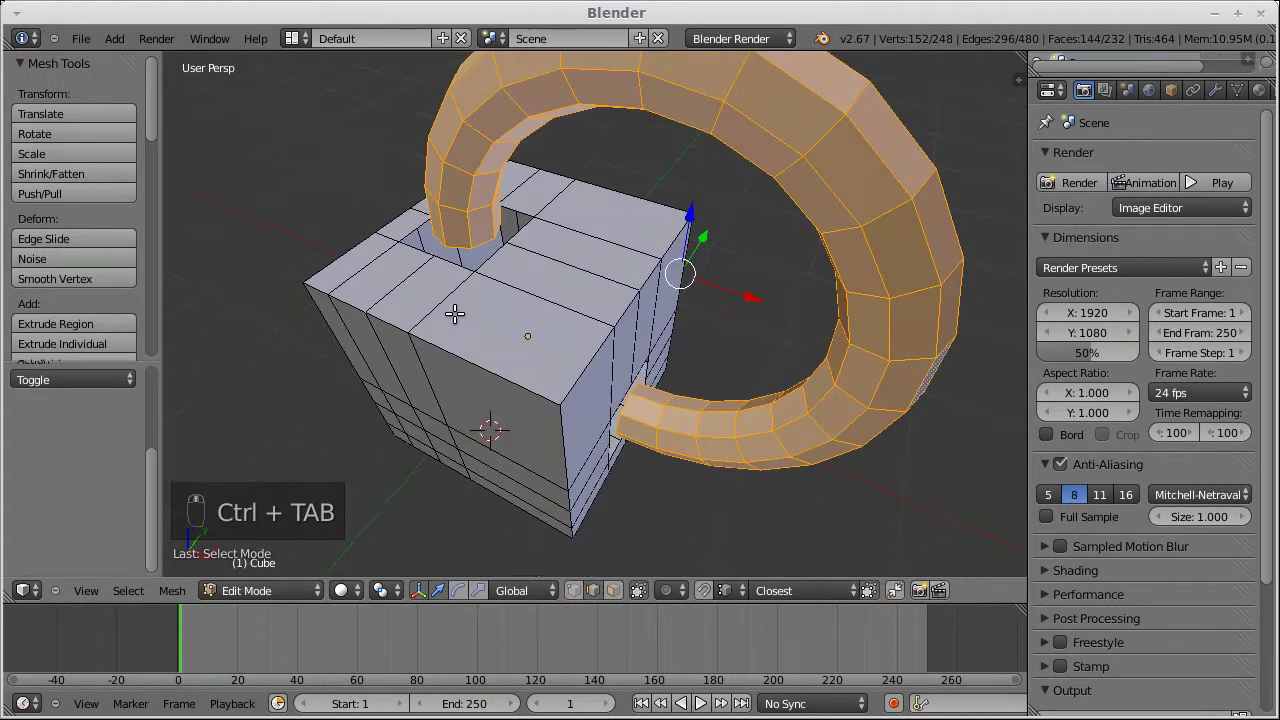
Connect the torus's upper end loop to the border of the cube's top hole with Bridge Two Edge Loops
key(a)
alt+right_click(460, 244)
alt+shift+right_click(456, 263)
key(space)
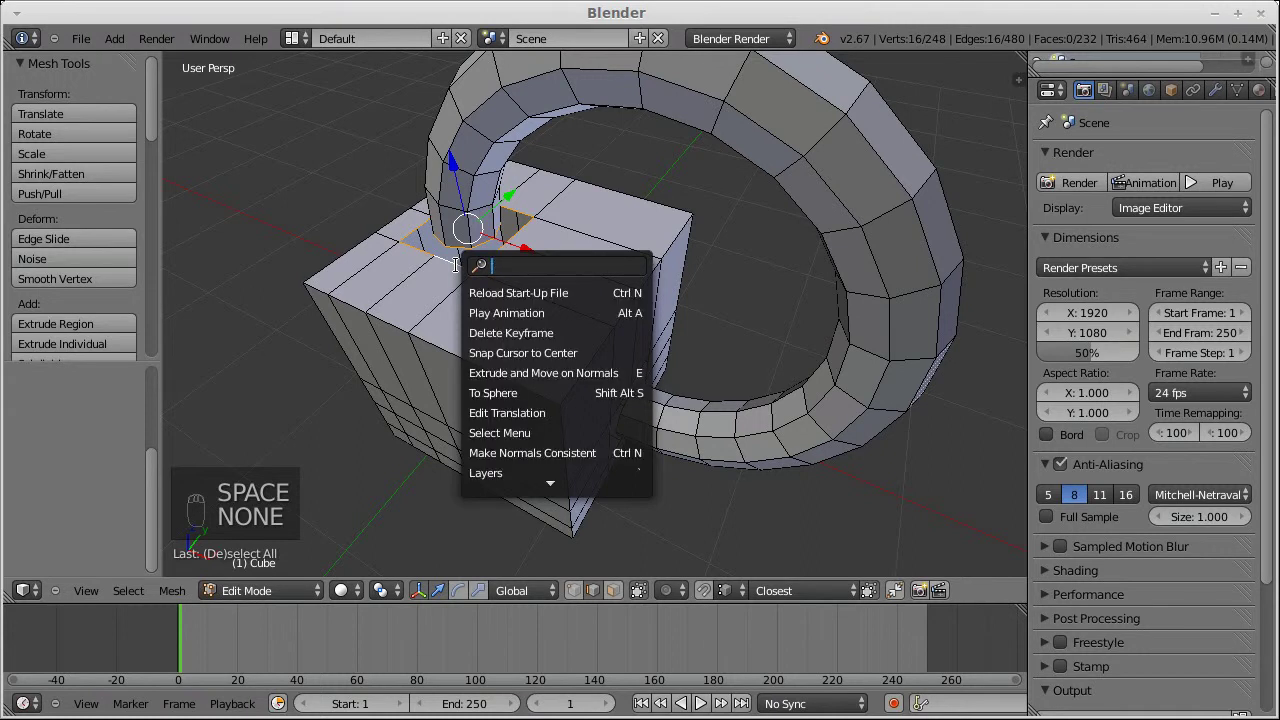
text(bridge)
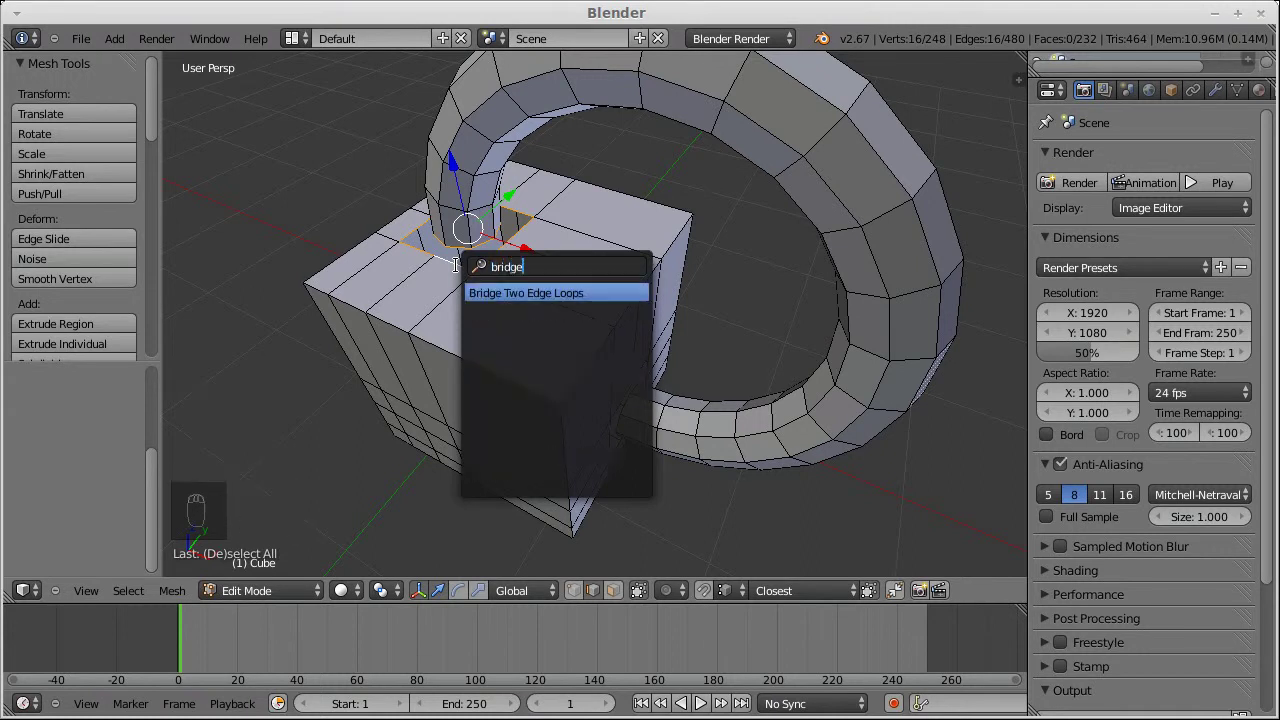
key(Return)
Bridge the torus's side end loop to the border of the hole in the cube's side face
middle_drag(741, 351, 706, 250)
key(a)
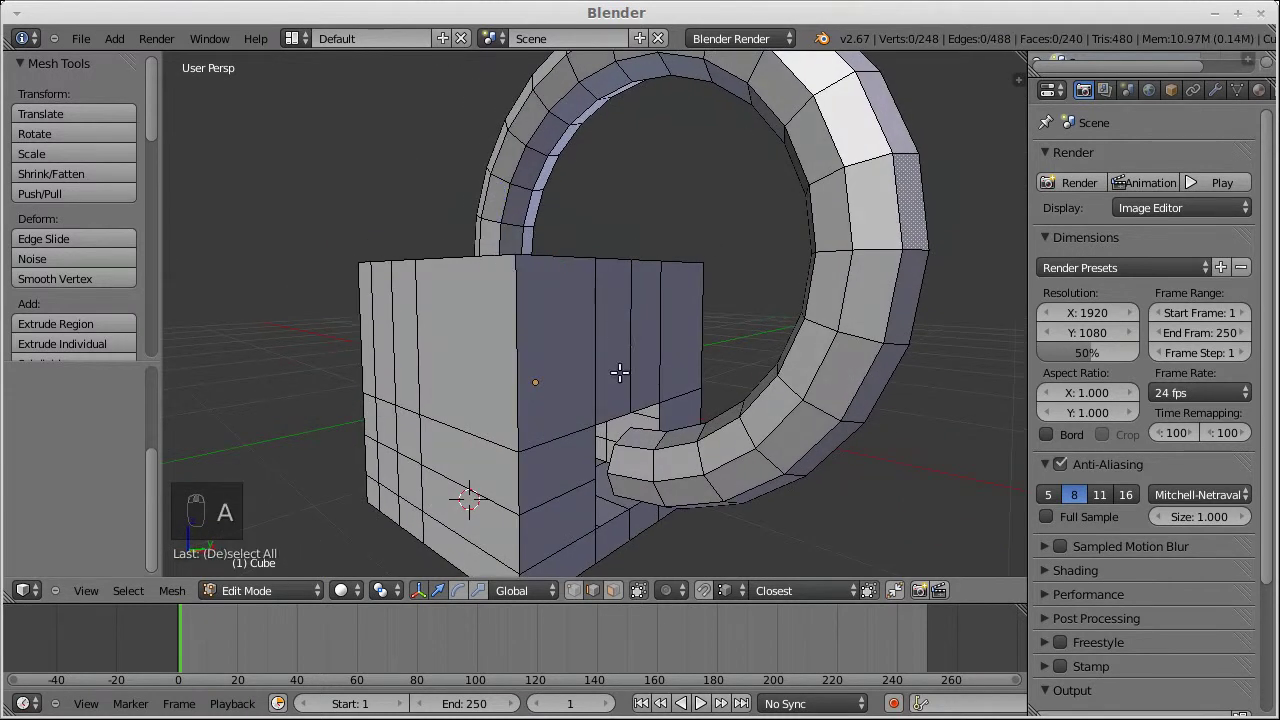
right_click(628, 439)
key(a)
alt+right_click(622, 440)
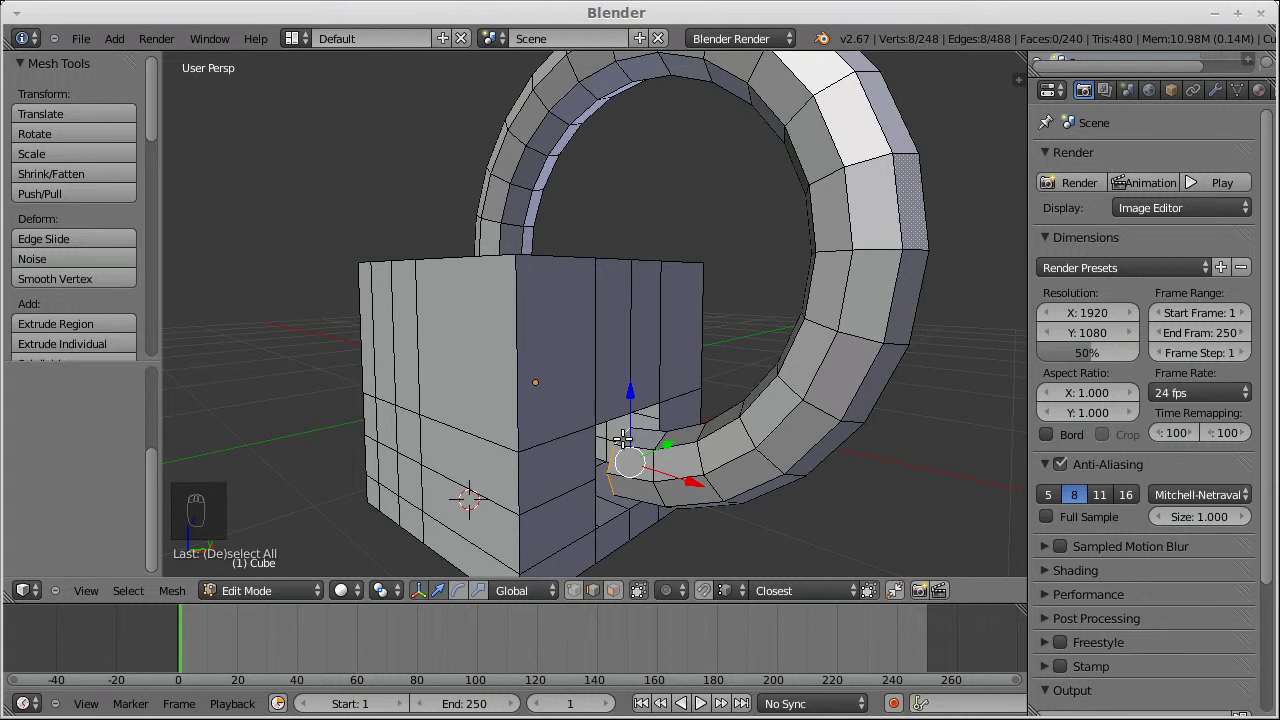
alt+shift+right_click(609, 421)
middle_drag(677, 405, 622, 403)
key(space)
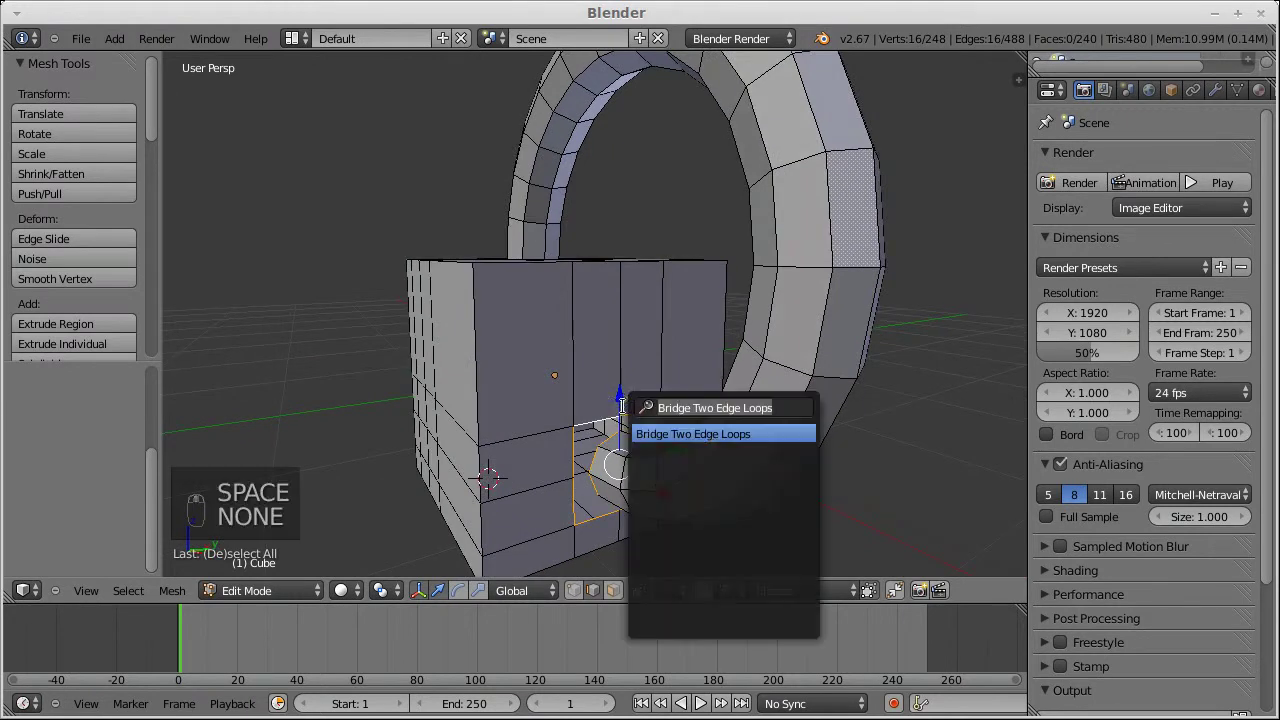
click(703, 433)
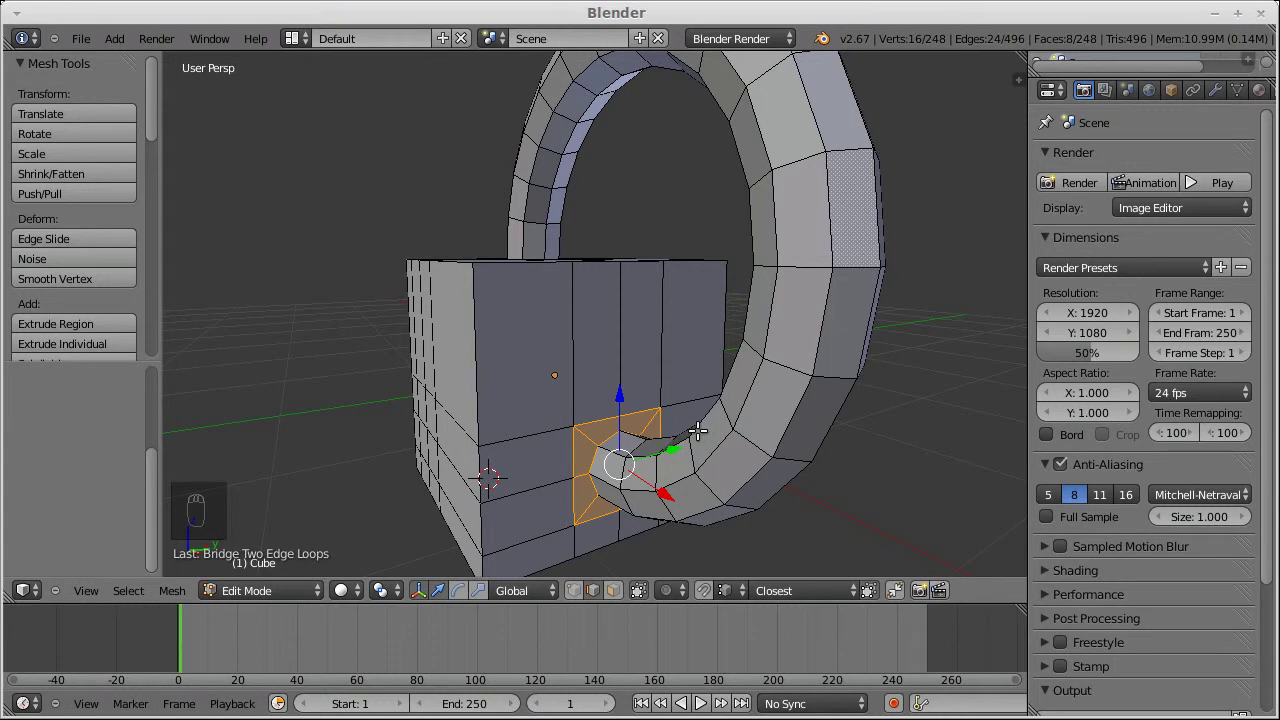
Try selecting several edge loops along the torus near its side end, and clear the selection
middle_drag(584, 354, 612, 371)
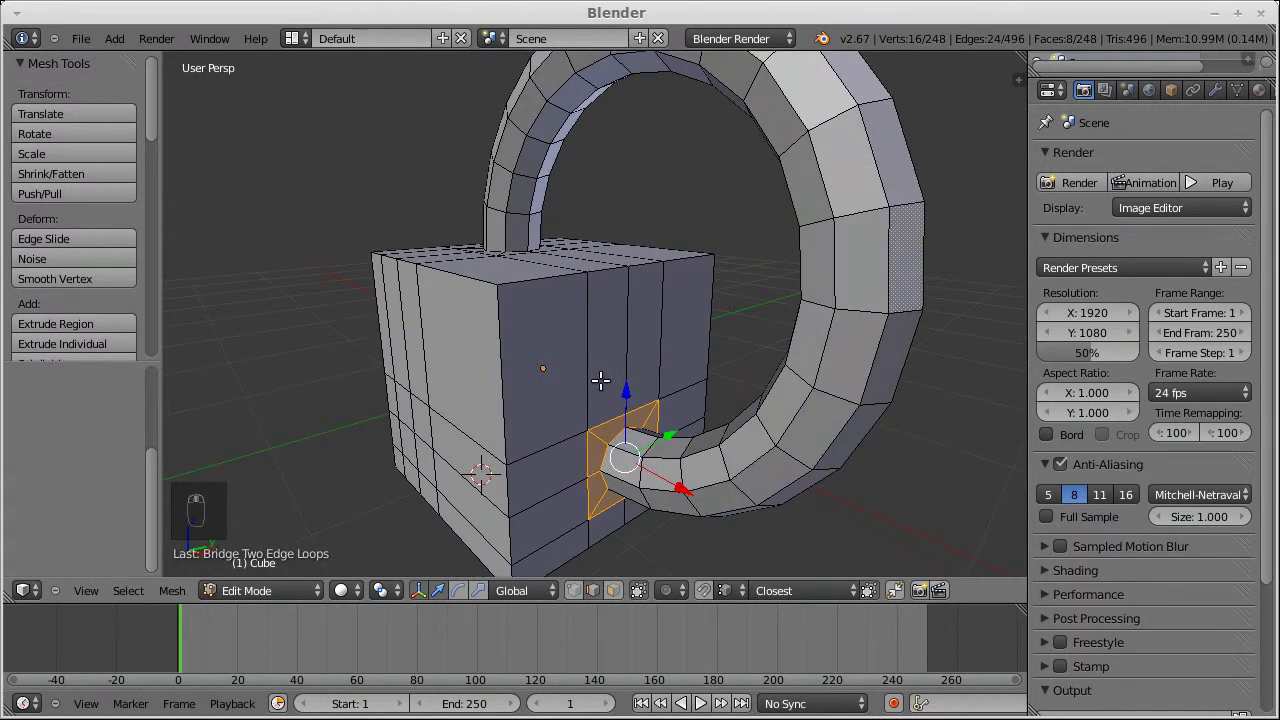
right_click(548, 278)
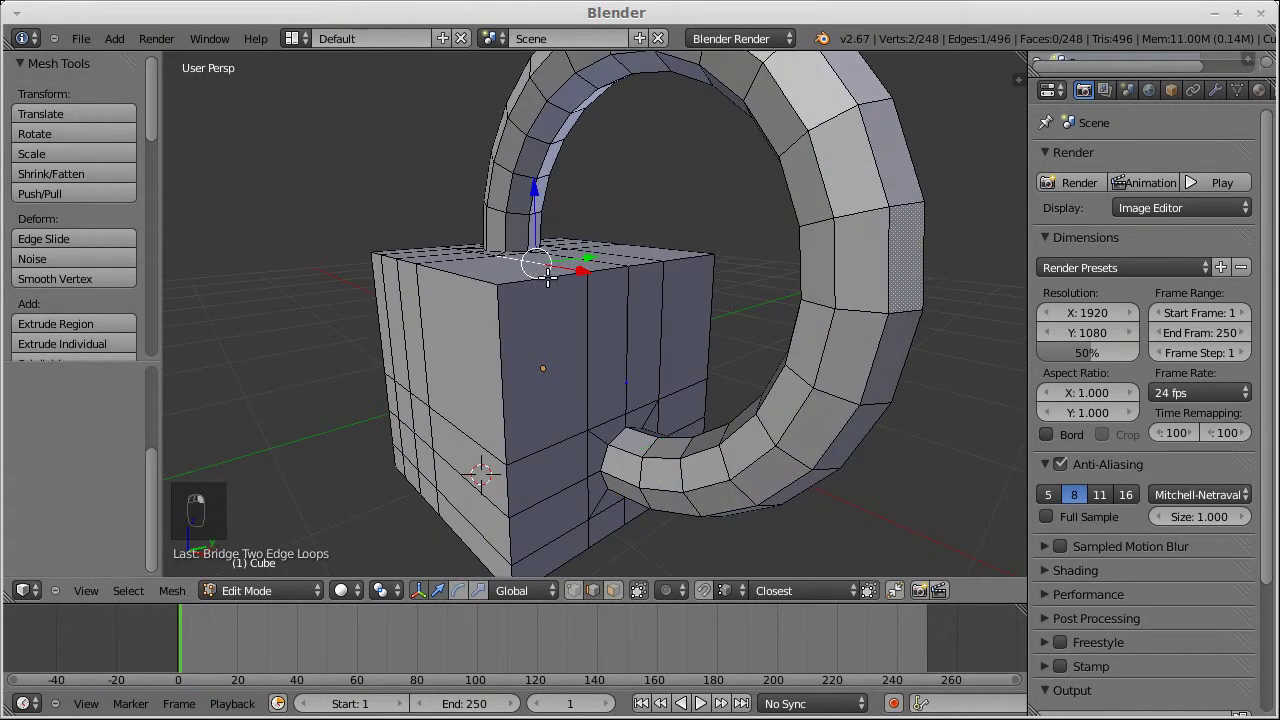
right_click(649, 444)
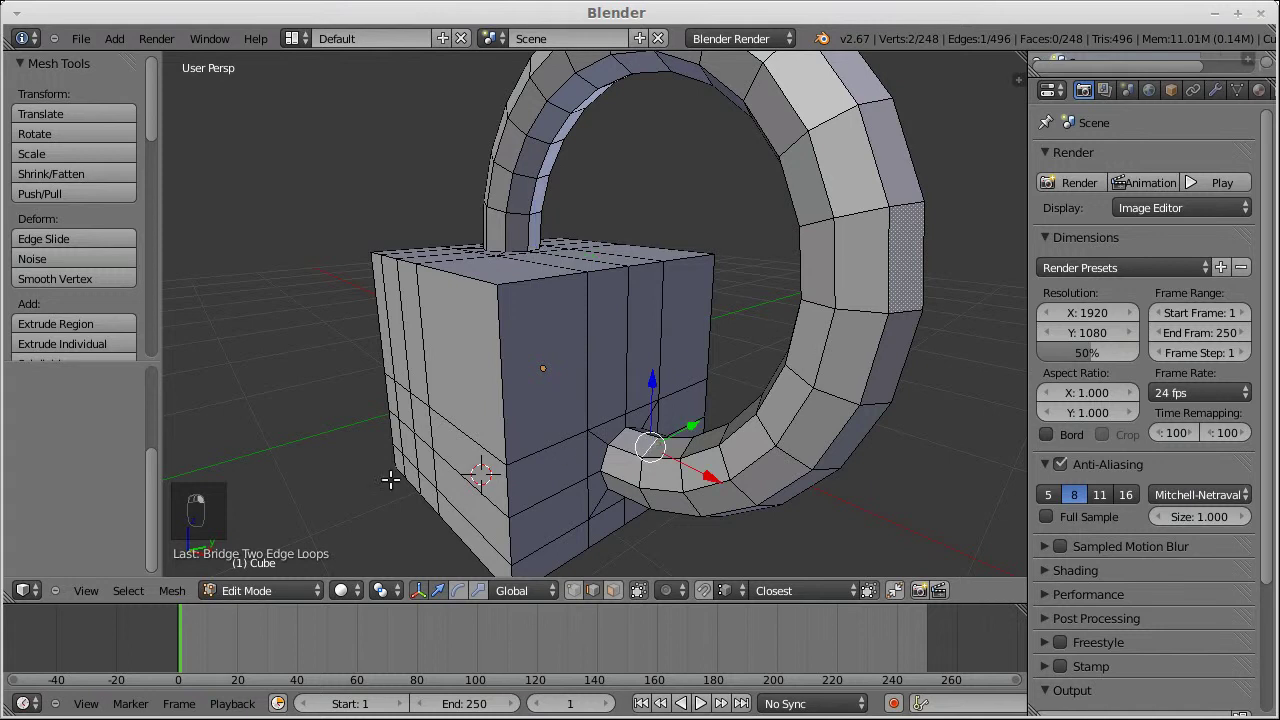
click(125, 596)
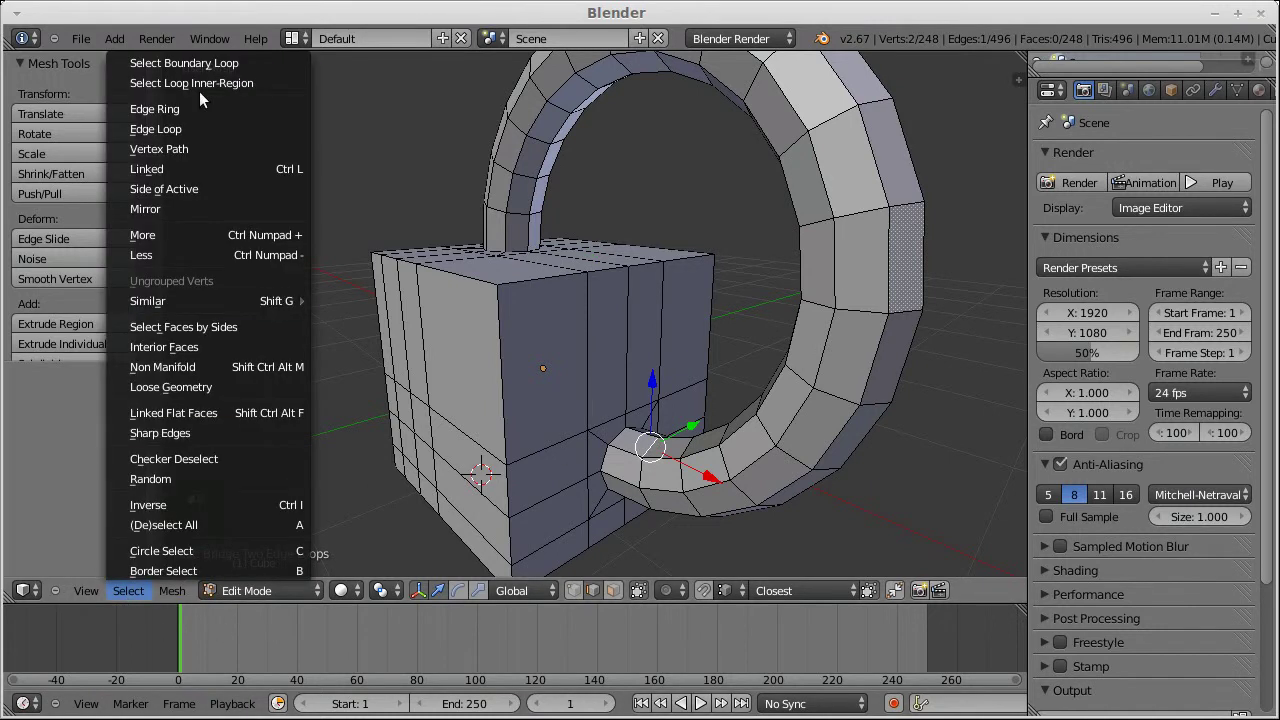
click(201, 129)
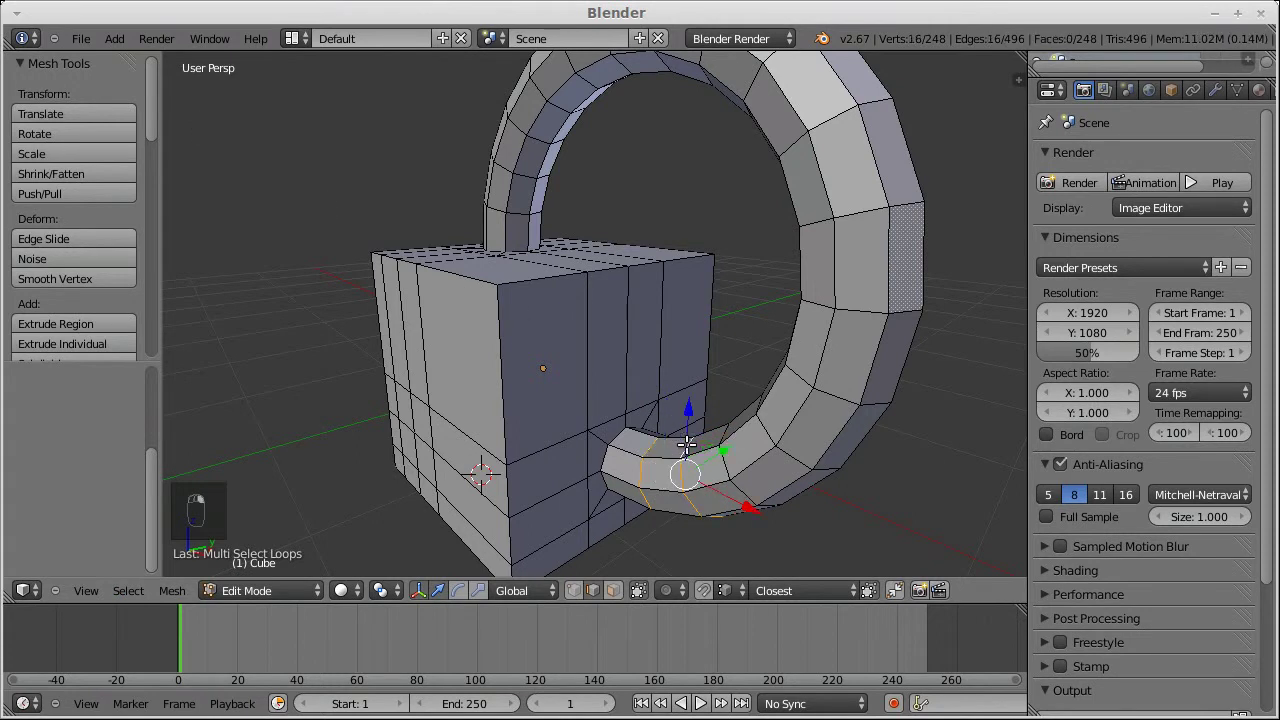
alt+shift+right_click(719, 431)
alt+shift+right_click(752, 449)
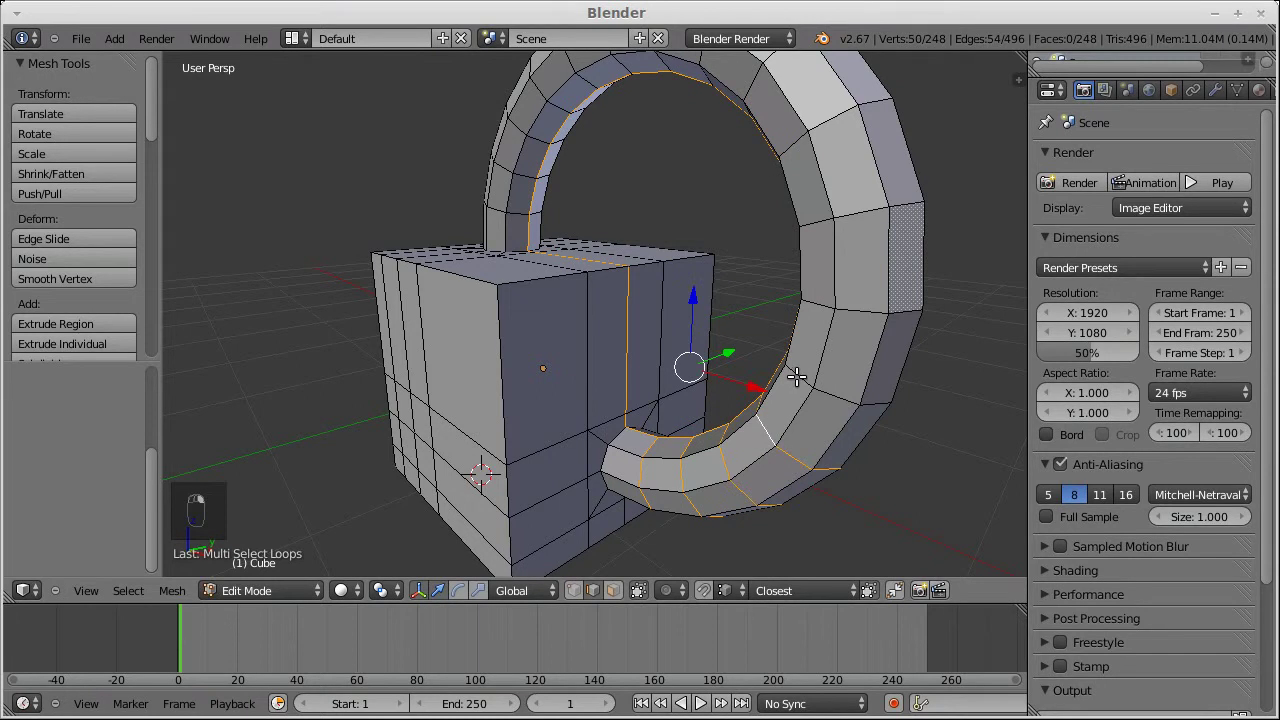
alt+shift+right_click(796, 377)
alt+shift+right_click(816, 308)
key(a)
Apply level 3 subdivision to the object and set its shading to smooth in Object Mode
middle_drag(675, 287, 720, 300)
key(ctrl+2)
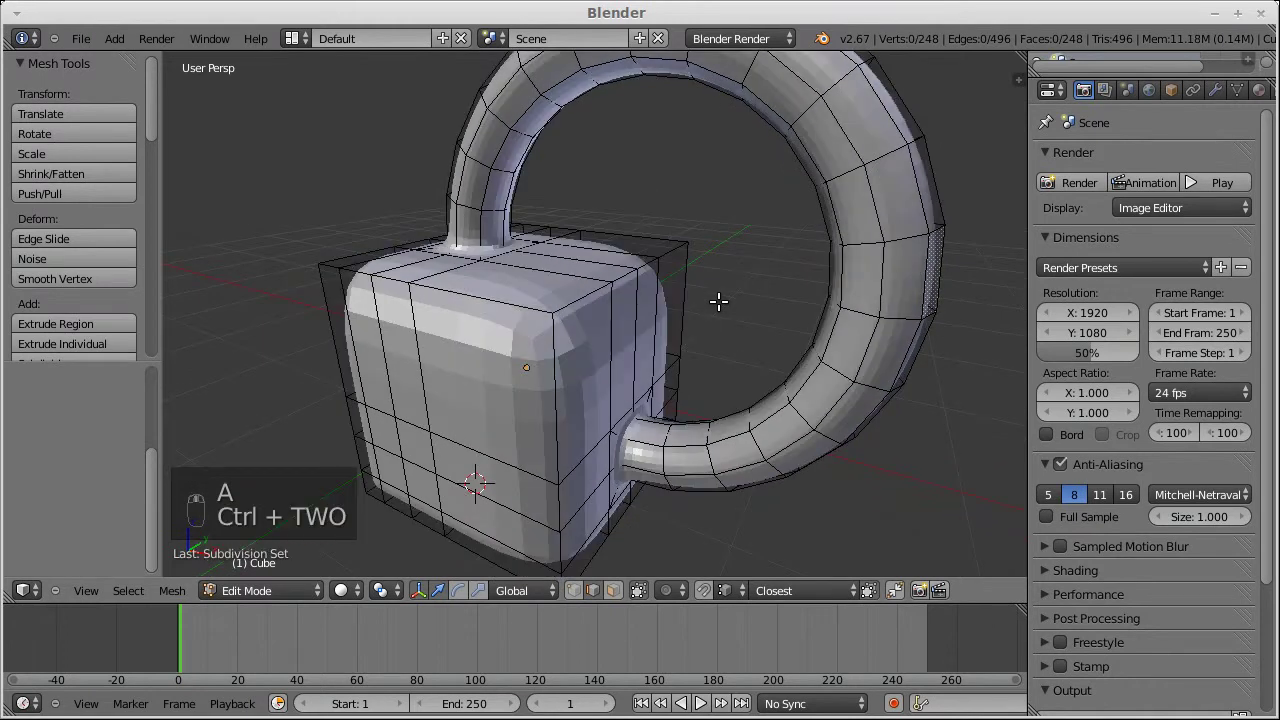
key(ctrl+3)
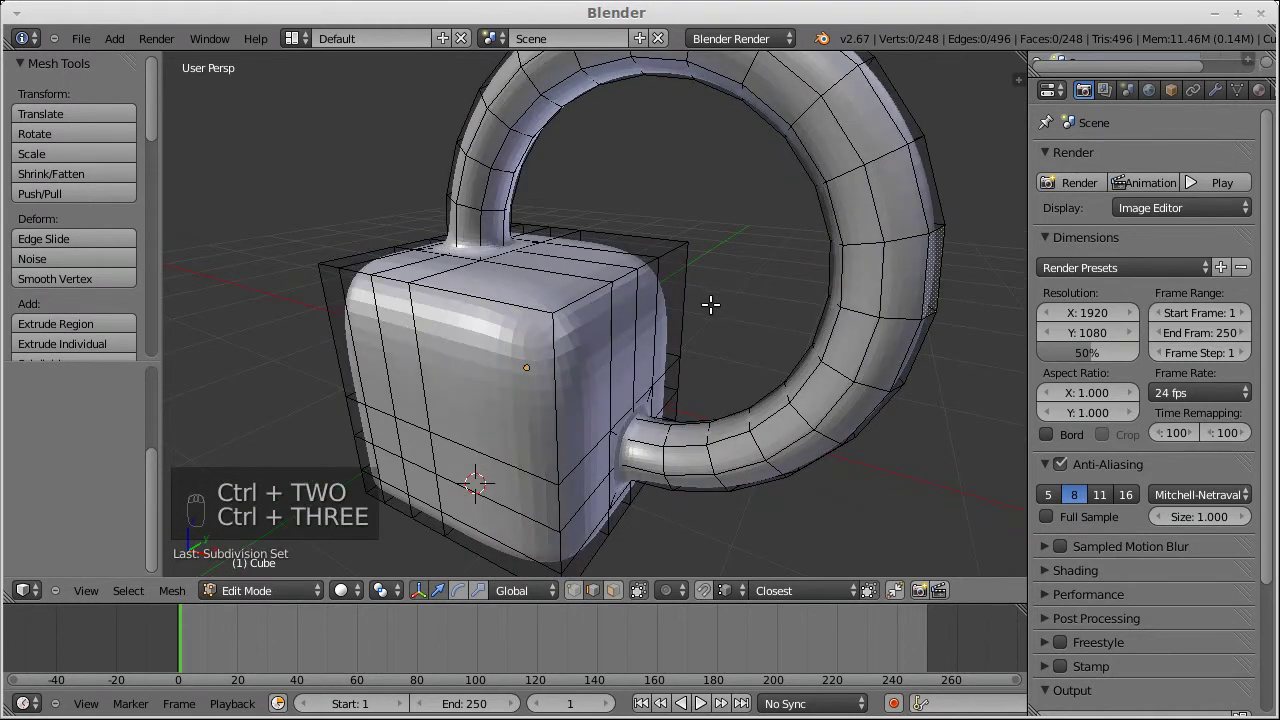
key(Tab)
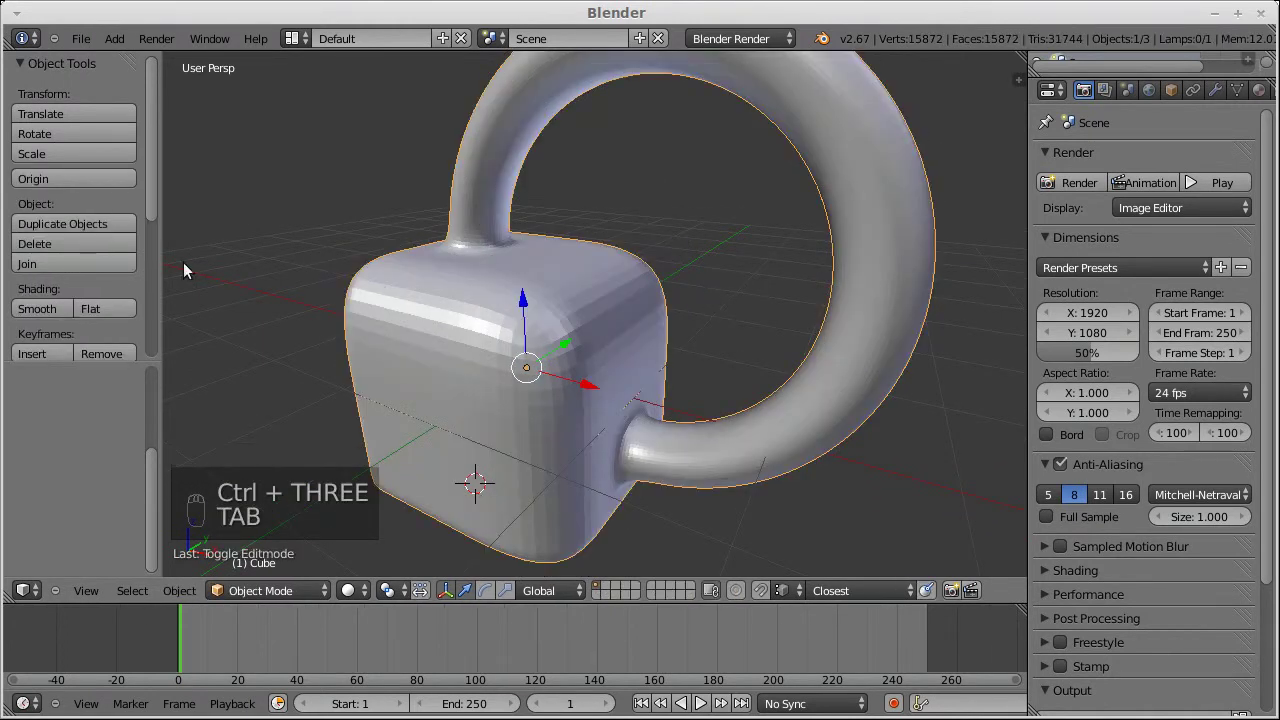
click(46, 312)
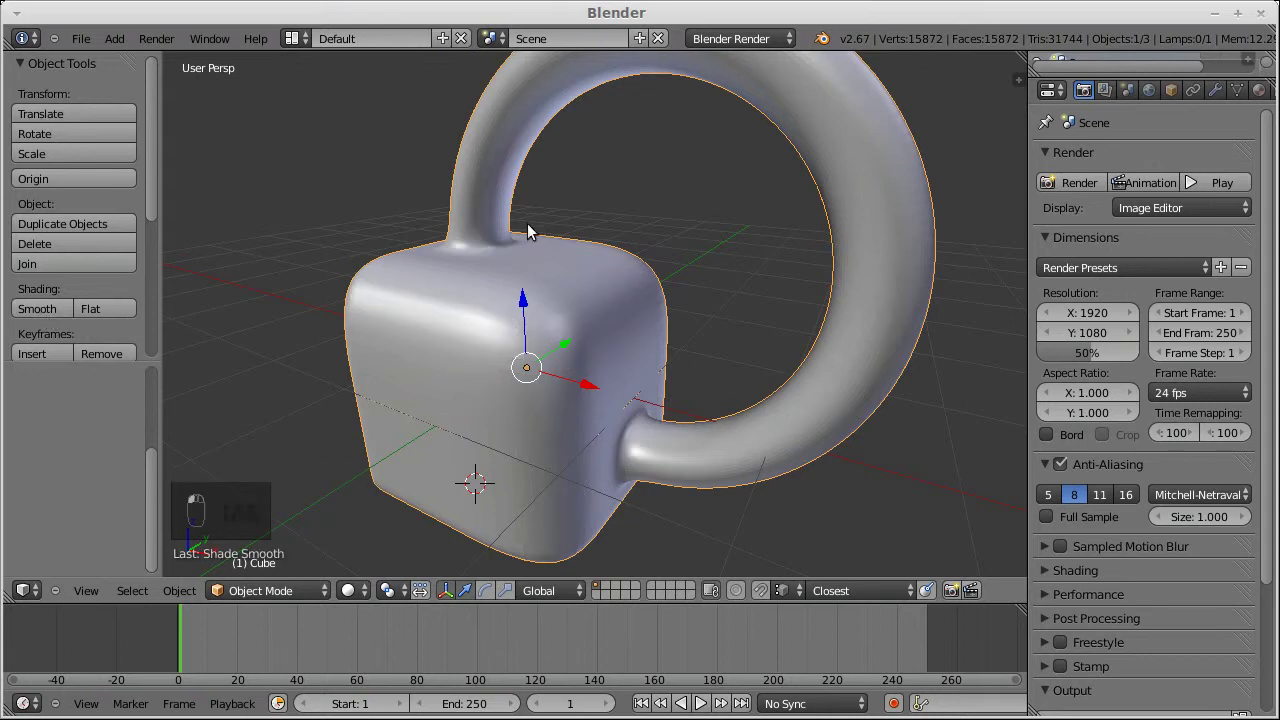
In Edit Mode, add loop cuts close to the cube's handle-side face and front face, with edge slide factors 0.882 and -0.758
key(Tab)
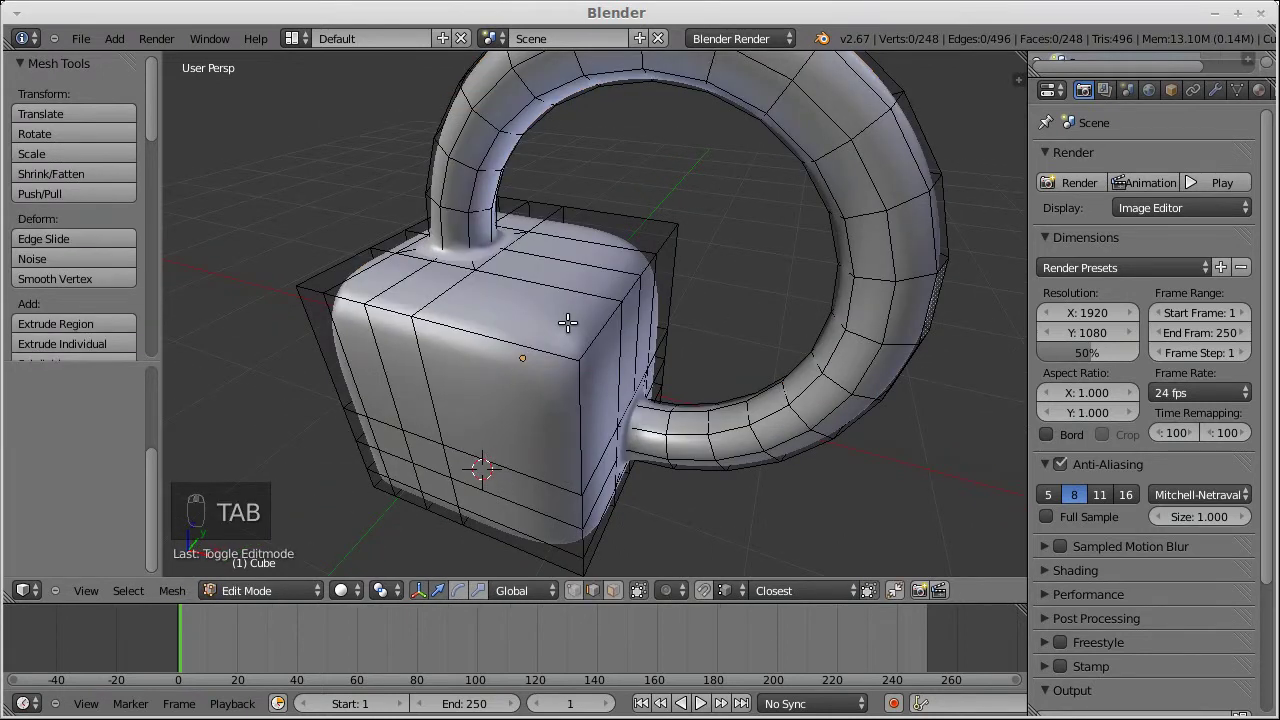
key(ctrl+r)
click(549, 337)
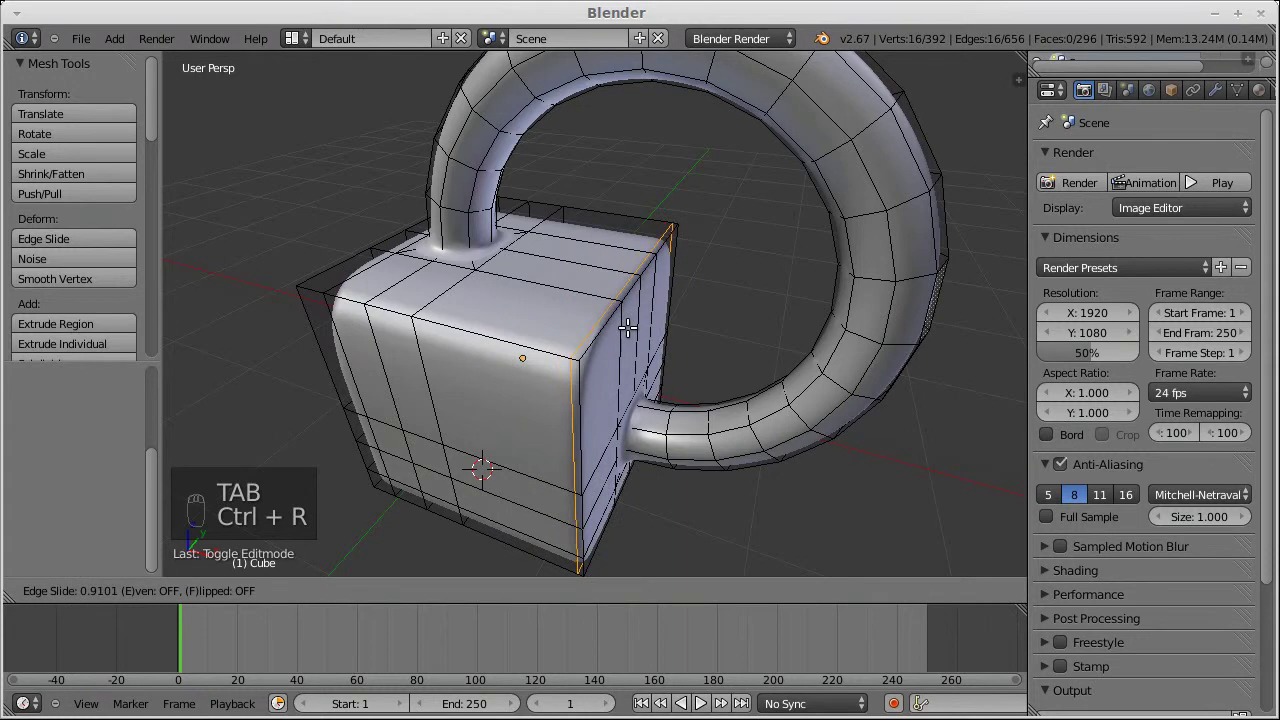
click(622, 330)
key(ctrl+r)
click(586, 340)
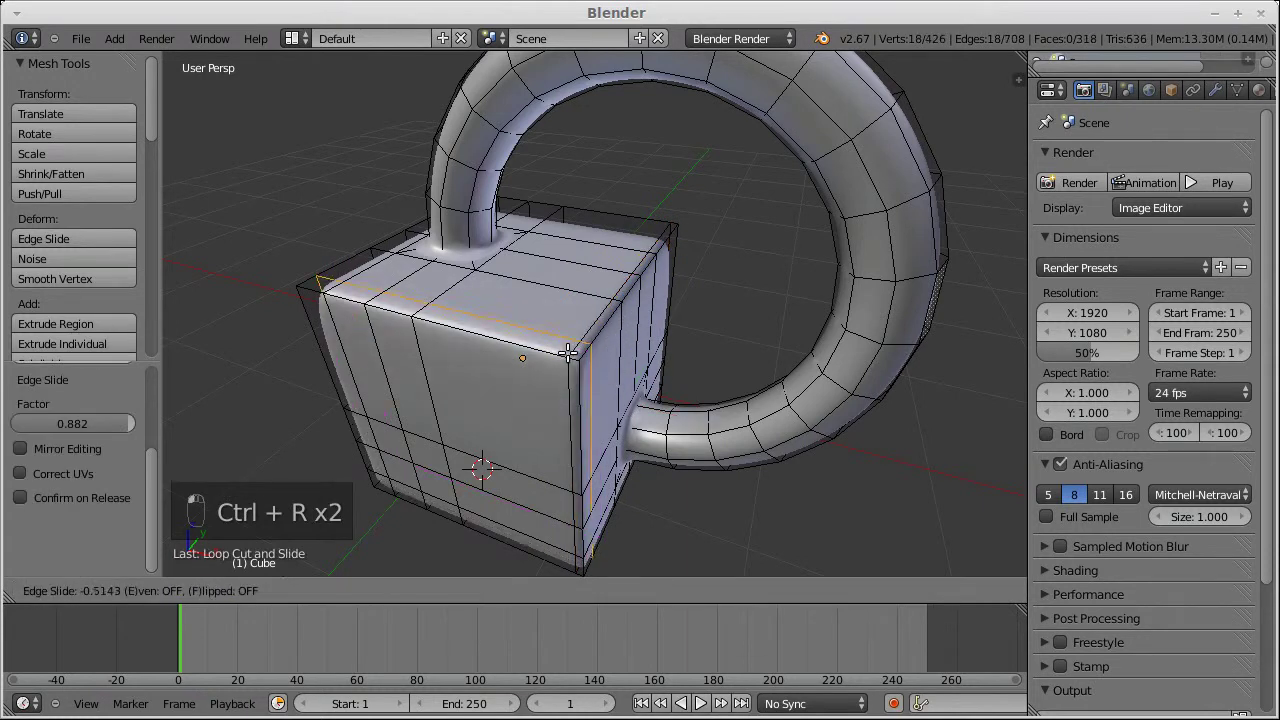
click(562, 360)
Add loop cuts near the cube's top face and the side opposite the handle's side end, with edge slide factors -0.838 and -0.334
key(ctrl+r)
click(570, 305)
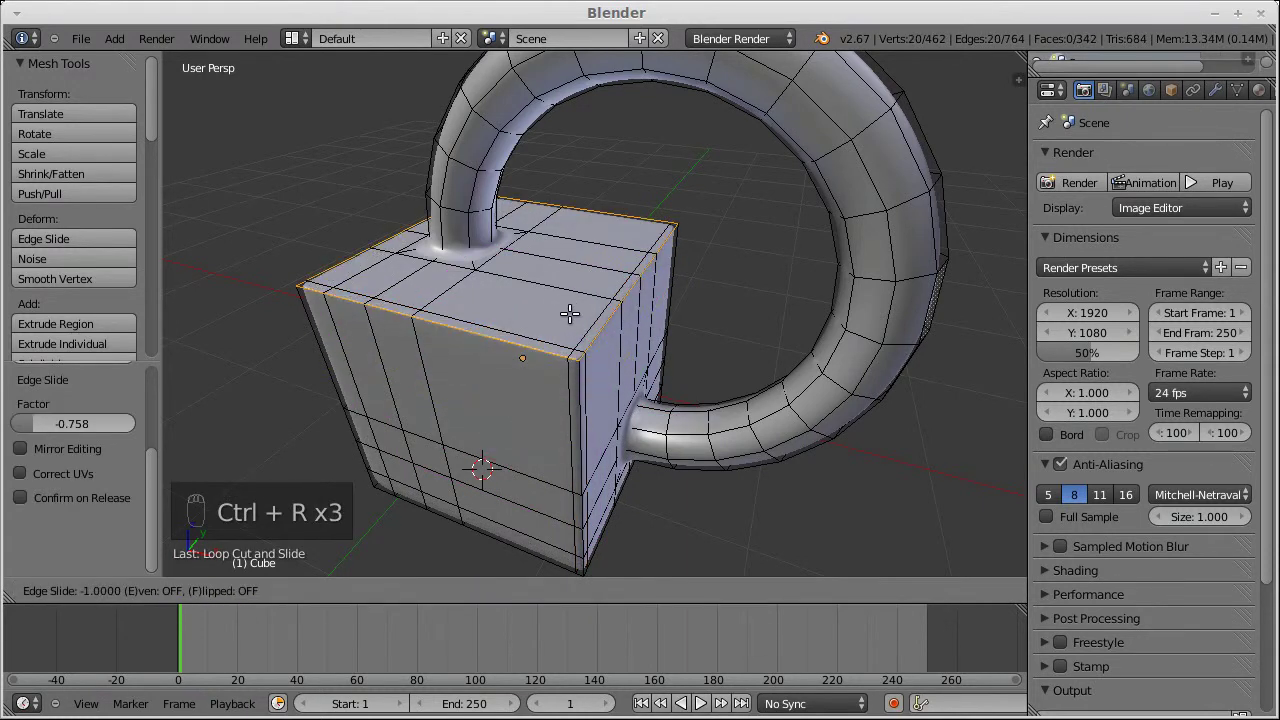
click(574, 329)
middle_drag(574, 329, 593, 344)
key(ctrl+r)
click(563, 495)
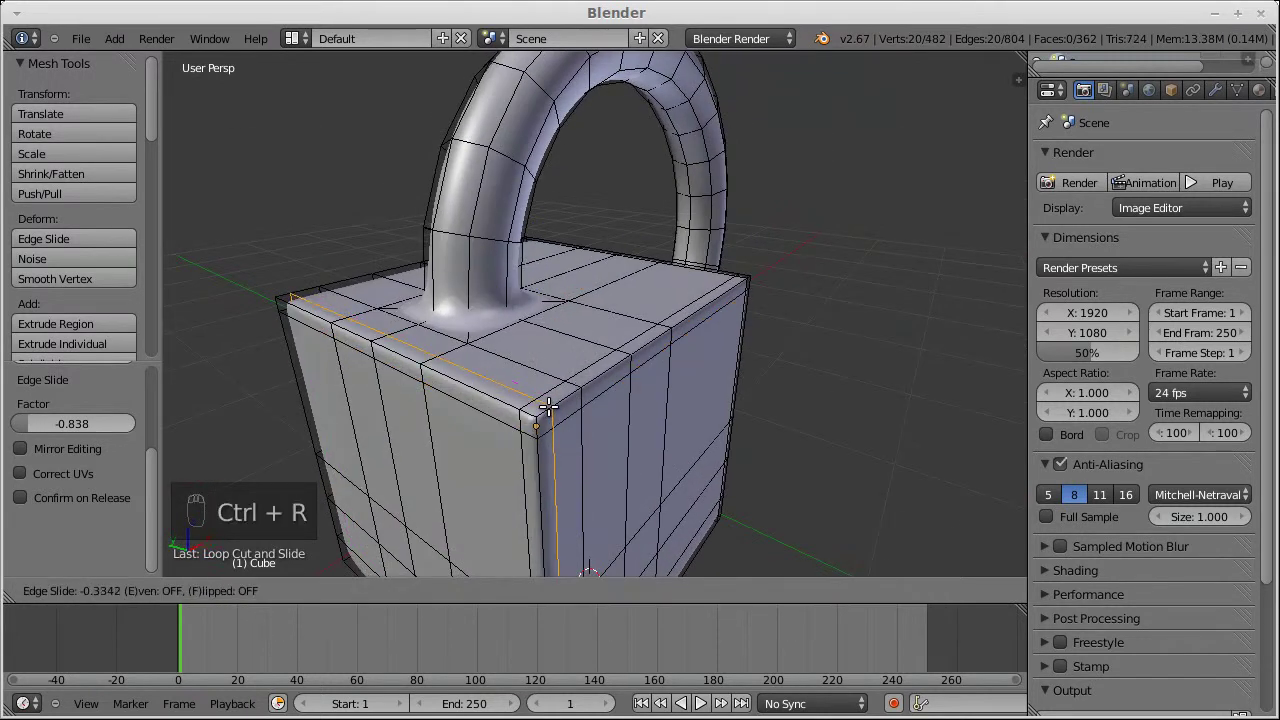
click(571, 510)
Add a loop cut near the cube's back face with edge slide factor -0.545, and edge slide it closer to the corner edge
middle_drag(571, 510, 858, 332)
key(ctrl+r)
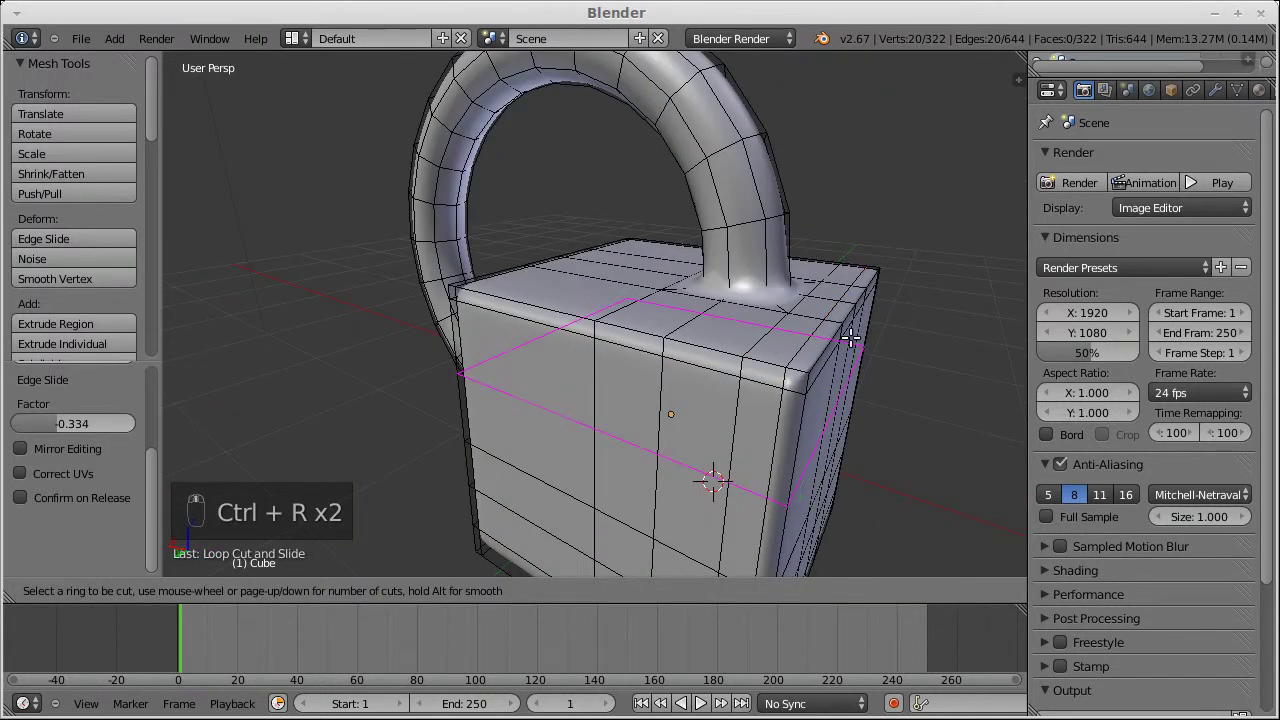
click(795, 350)
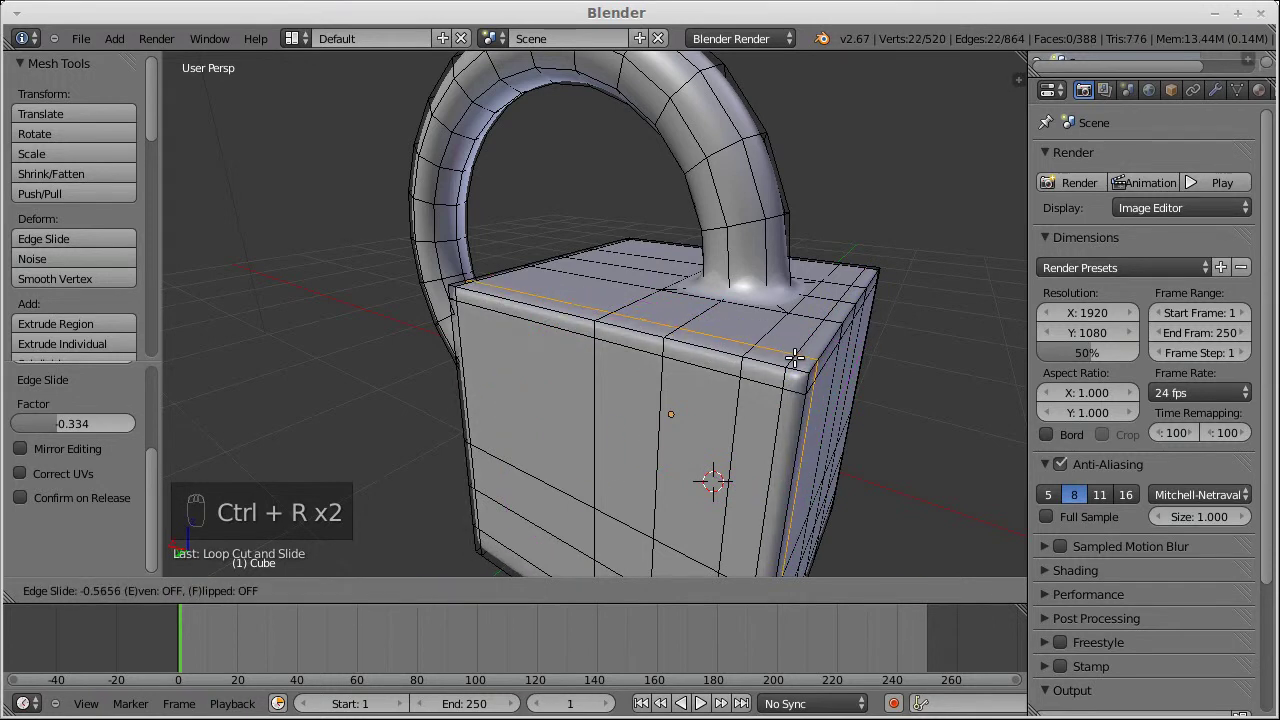
click(748, 349)
middle_drag(748, 349, 663, 337)
key(g)
key(g)
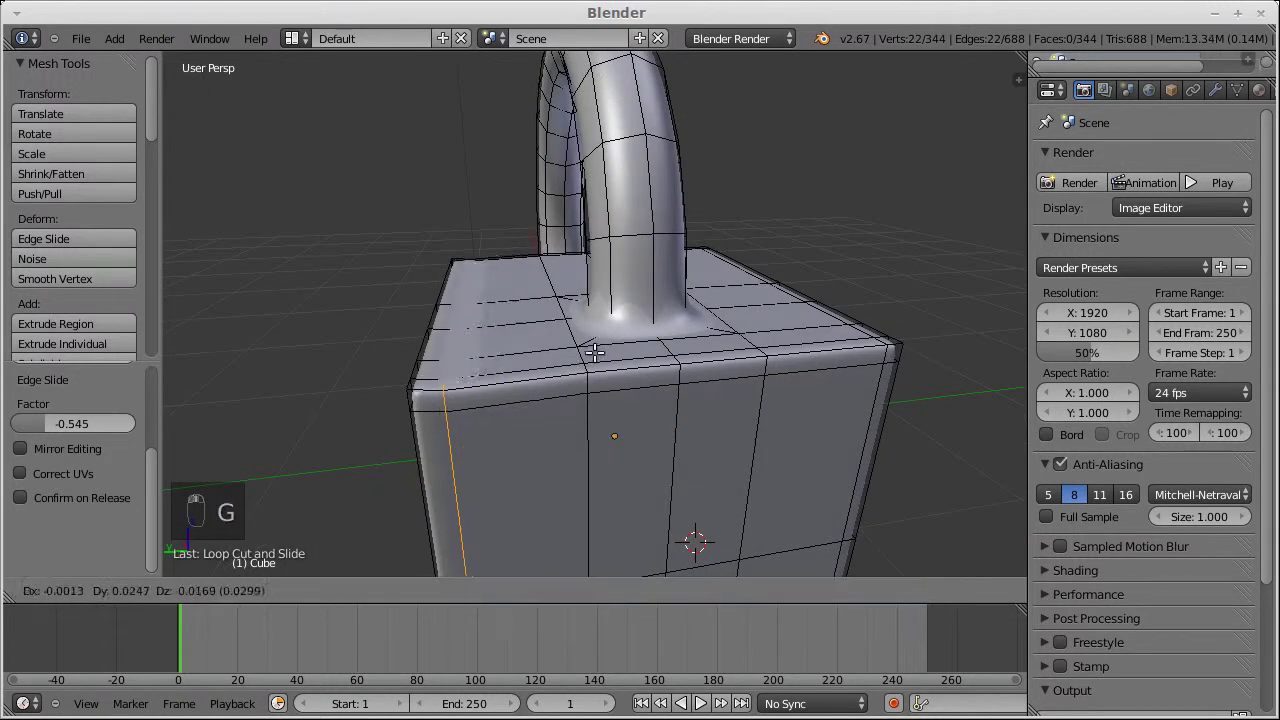
click(547, 370)
middle_drag(547, 370, 736, 380)
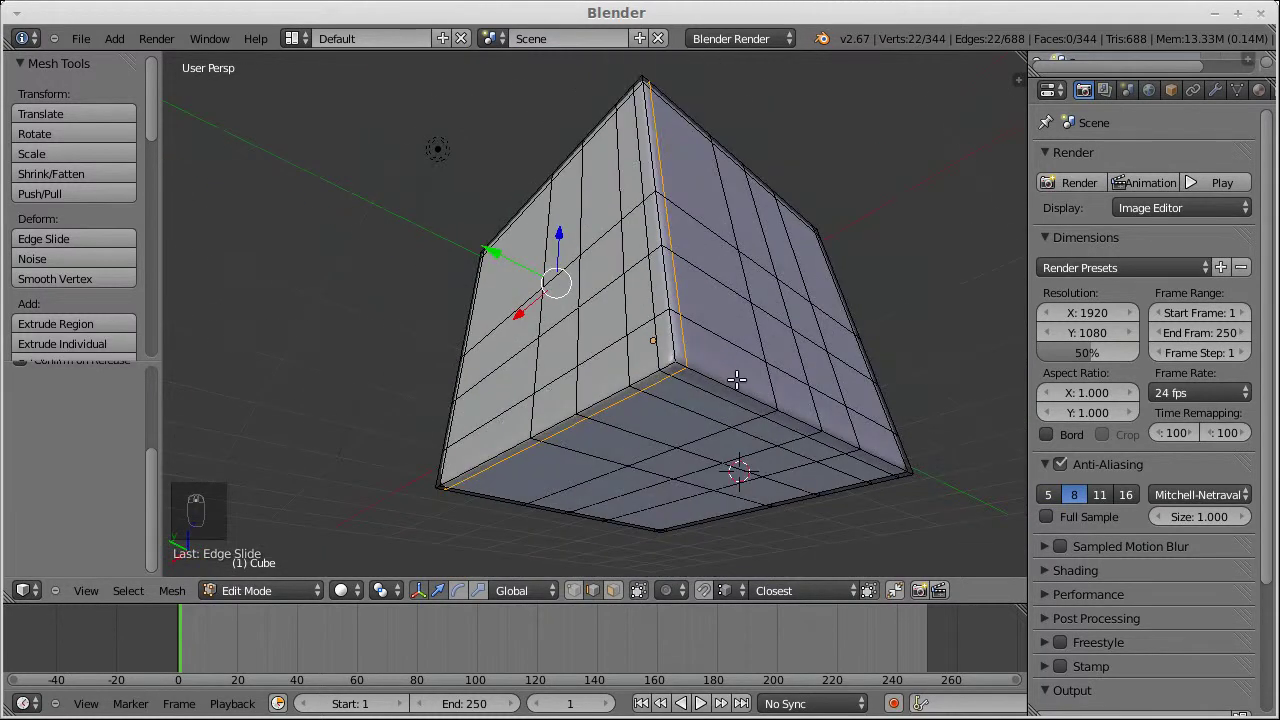
Add a horizontal loop cut close to the cube's bottom face and return to Object Mode to inspect the smoothed shape
key(ctrl+r)
click(640, 352)
click(643, 356)
middle_drag(645, 340, 213, 318)
key(Tab)
middle_drag(449, 318, 491, 243)
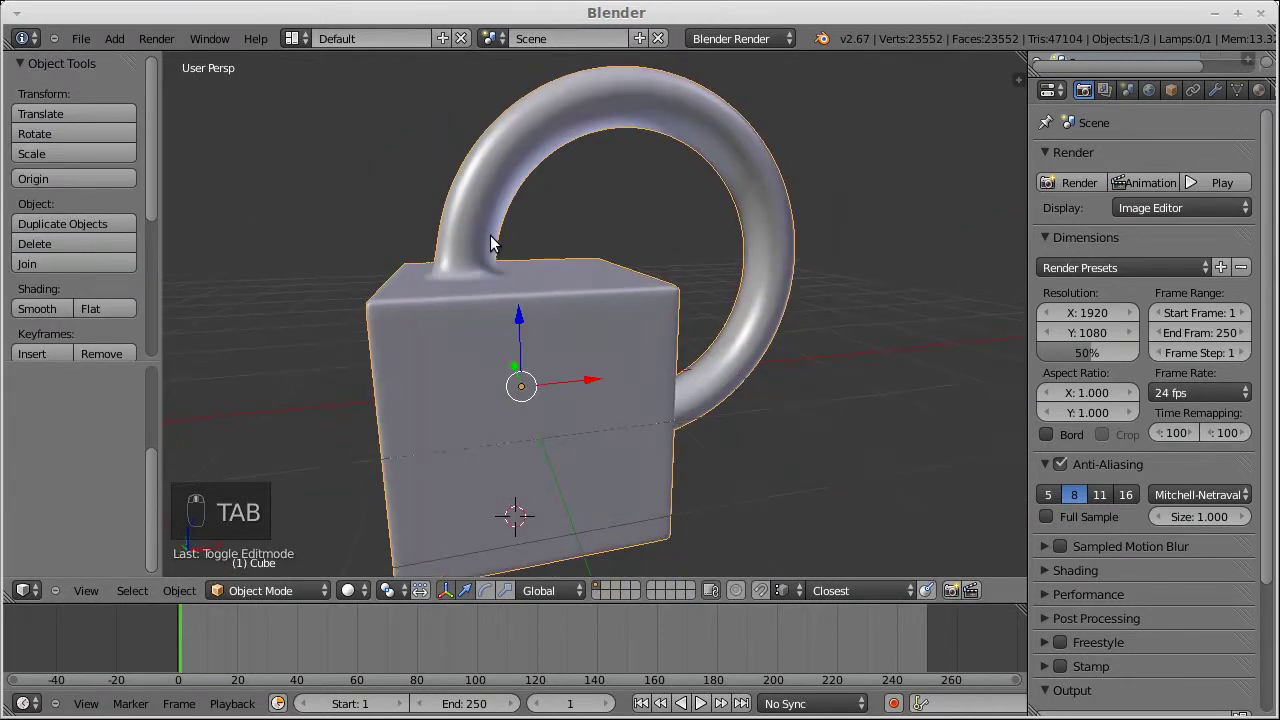
In Edit Mode, add a loop cut around the handle just above the cube's top face, with edge slide factor -0.695
key(Tab)
scroll(474, 281, up, 2)
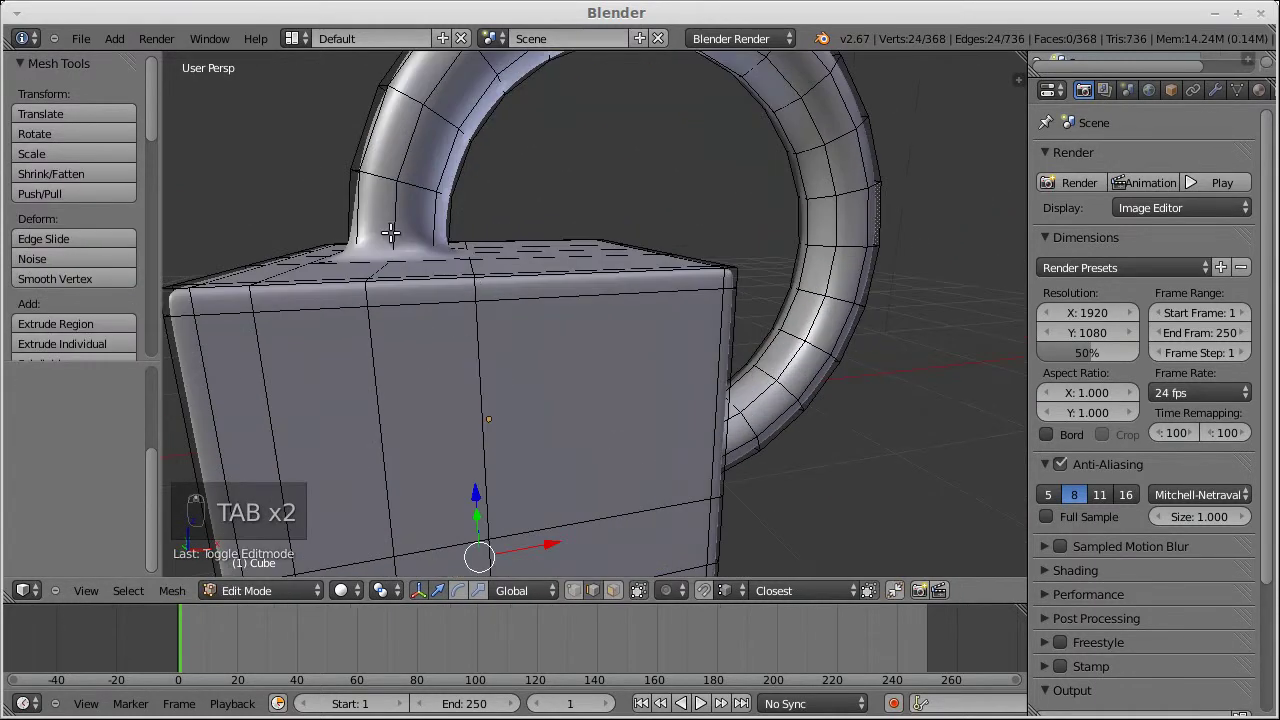
key(ctrl+r)
click(369, 205)
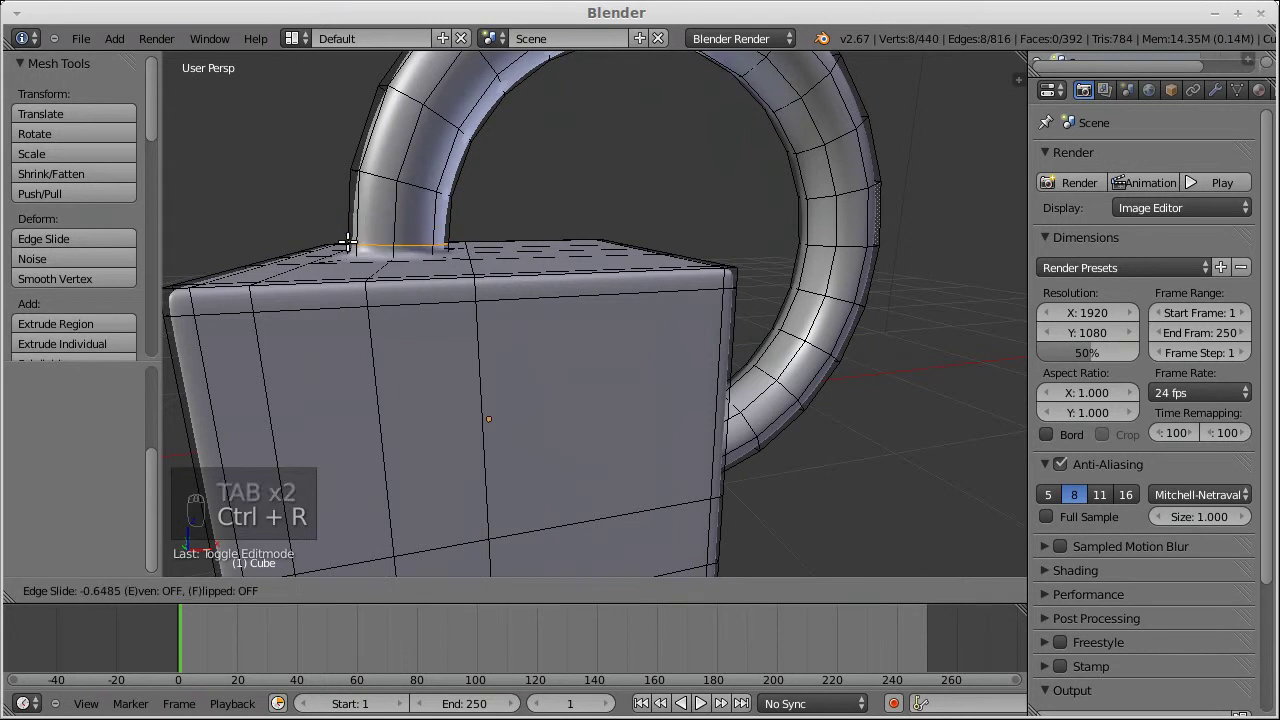
click(346, 244)
middle_drag(536, 240, 474, 311)
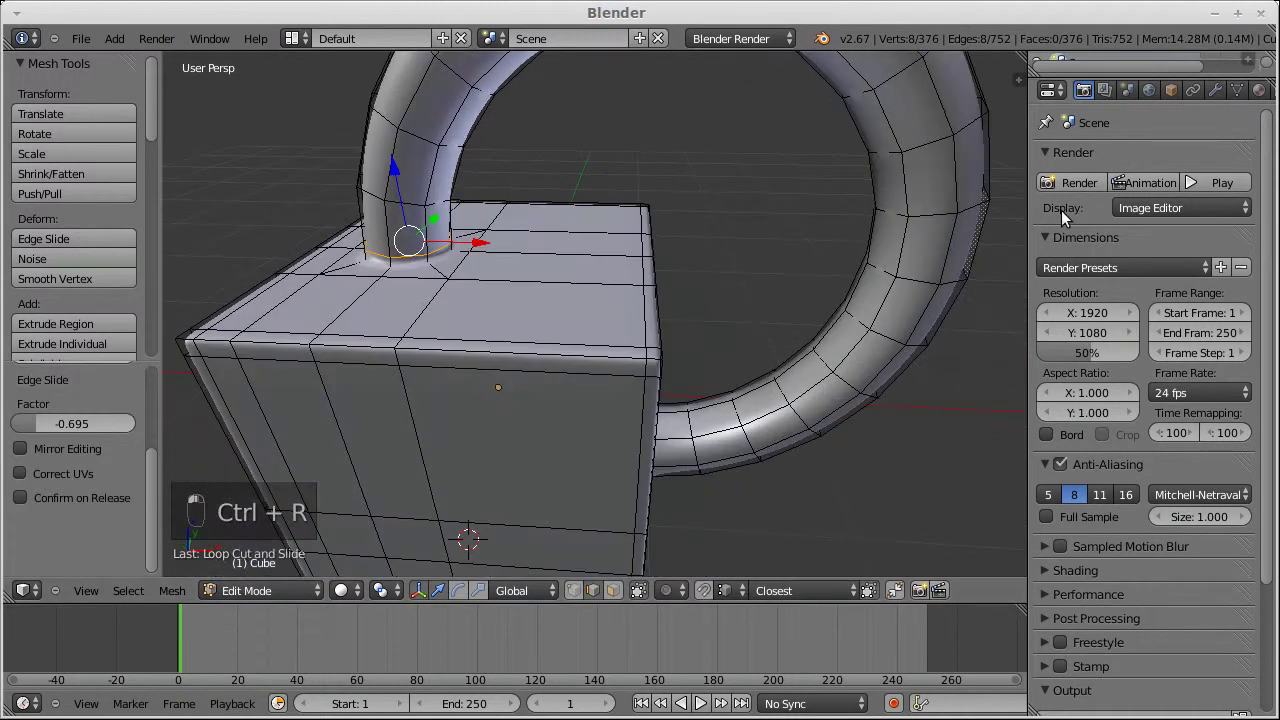
Turn off the Subdivision Surface modifier's display in Edit Mode so that the unsmoothed control mesh is edited
click(1216, 91)
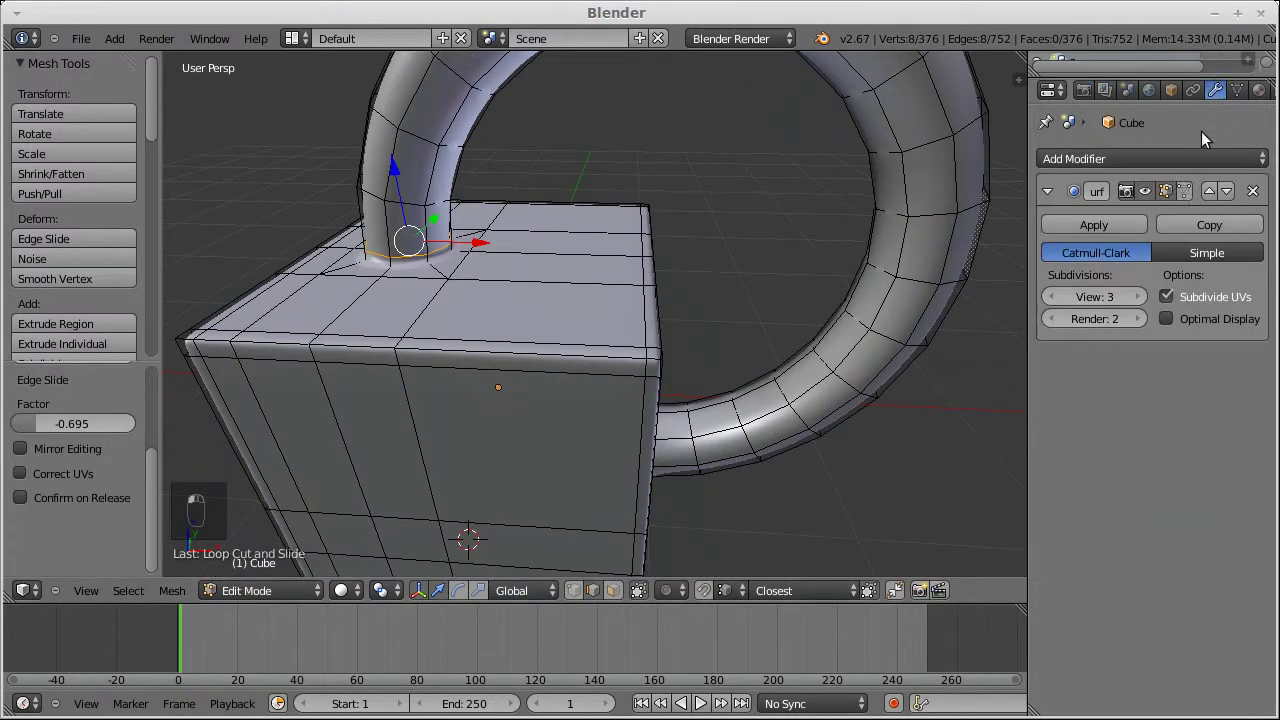
click(1171, 191)
middle_drag(645, 369, 556, 306)
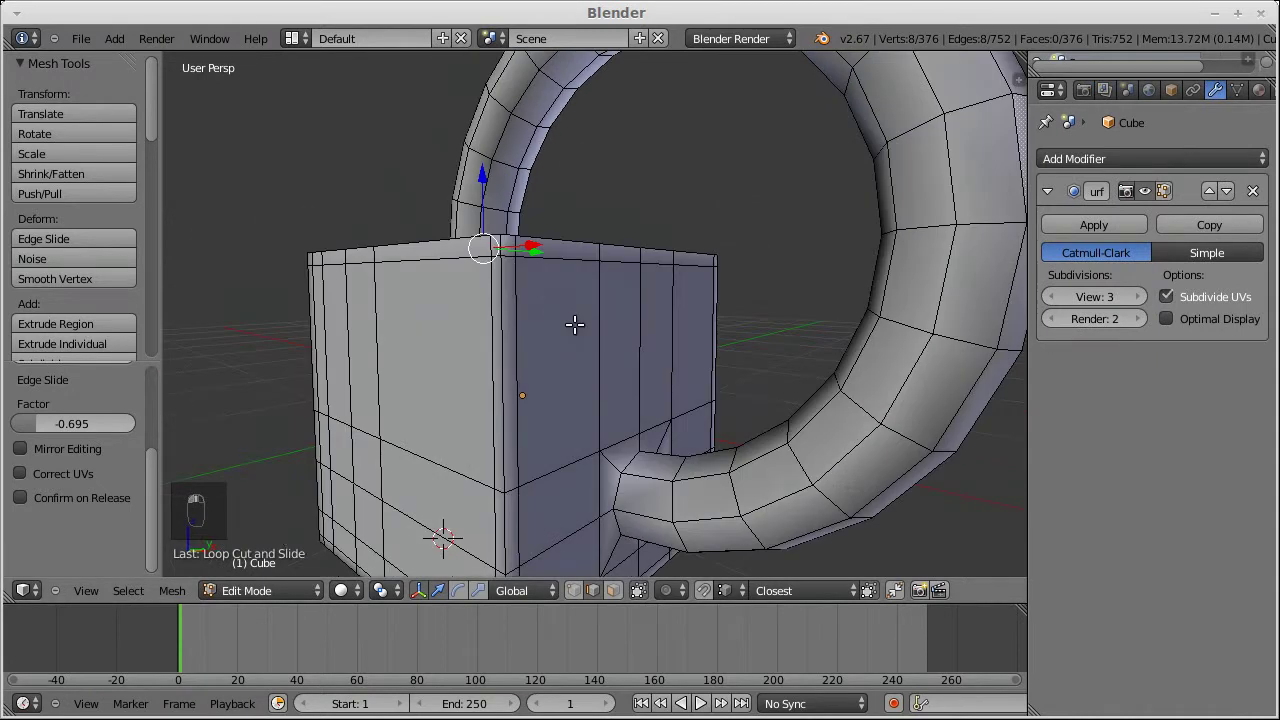
Add an unslid loop cut around the handle where it meets the cube's side, and return to Object Mode to inspect the smoothed shape
key(ctrl+r)
click(628, 472)
right_click(630, 480)
key(Tab)
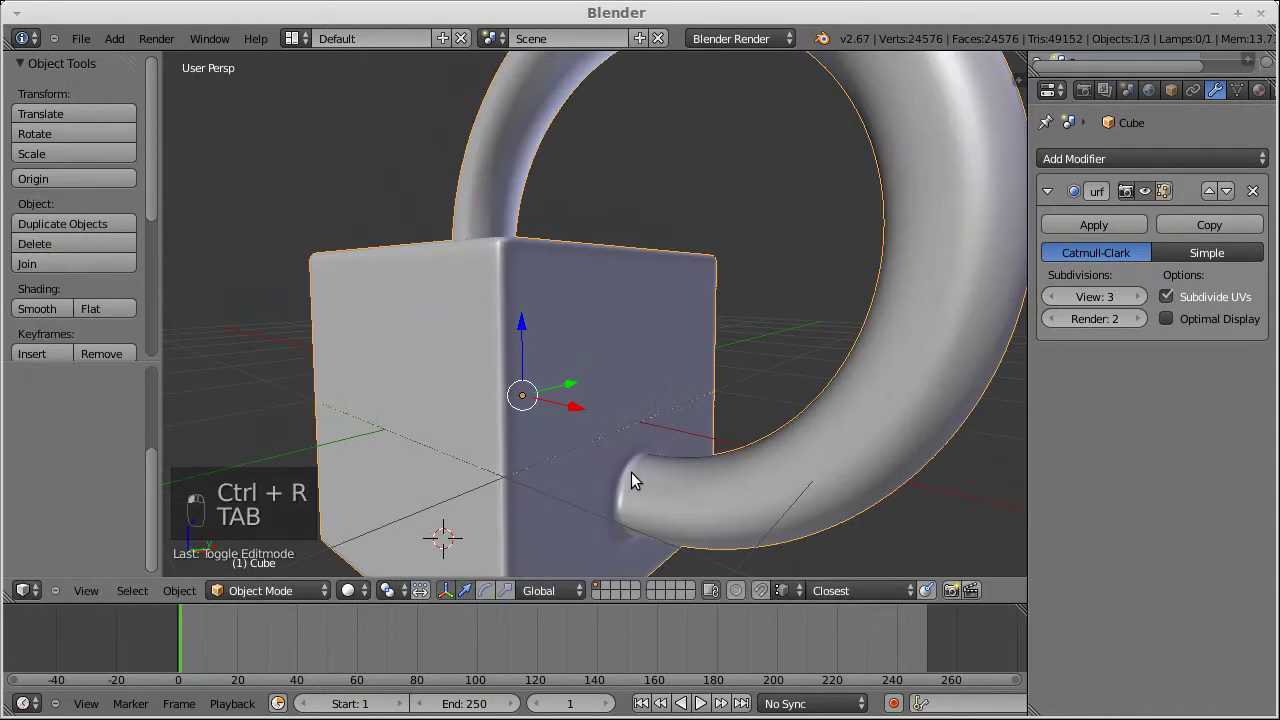
middle_drag(709, 461, 605, 332)
scroll(635, 438, down, 2)
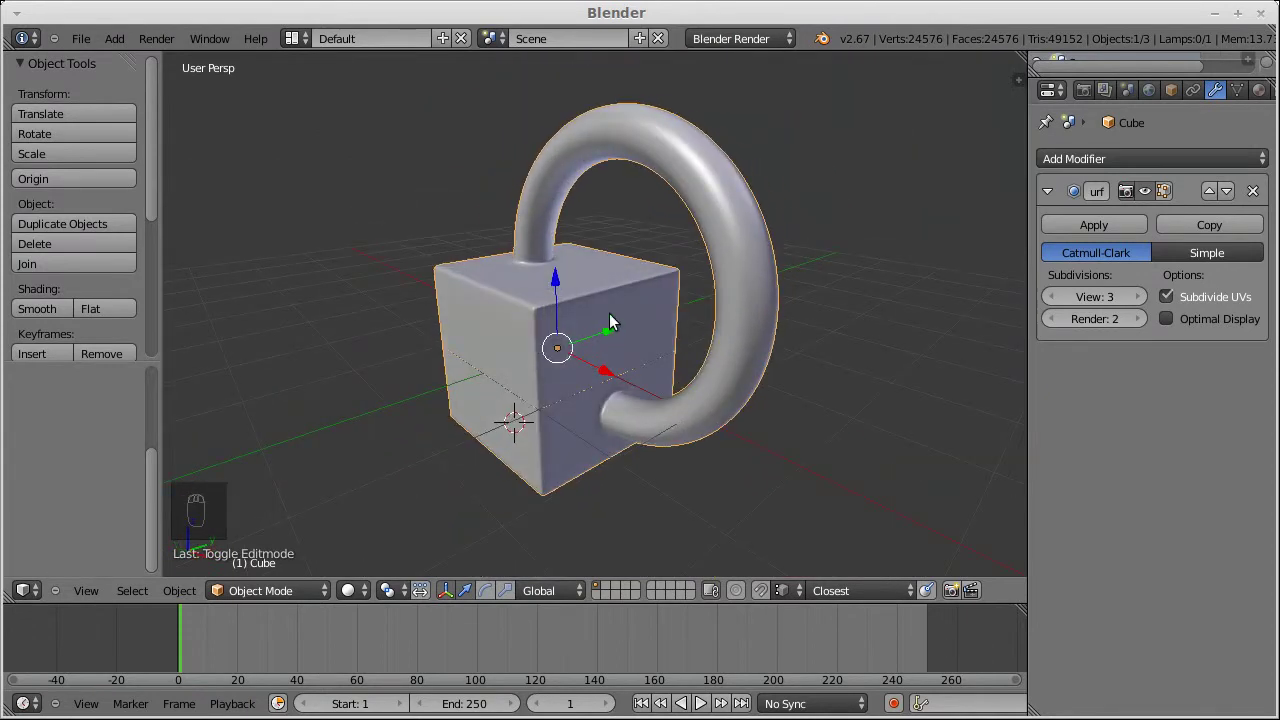
Compare the smoothed model and its Edit Mode wireframe with the challenge002awire.jpg reference image in Firefox, and return to Blender
key(alt+Tab)
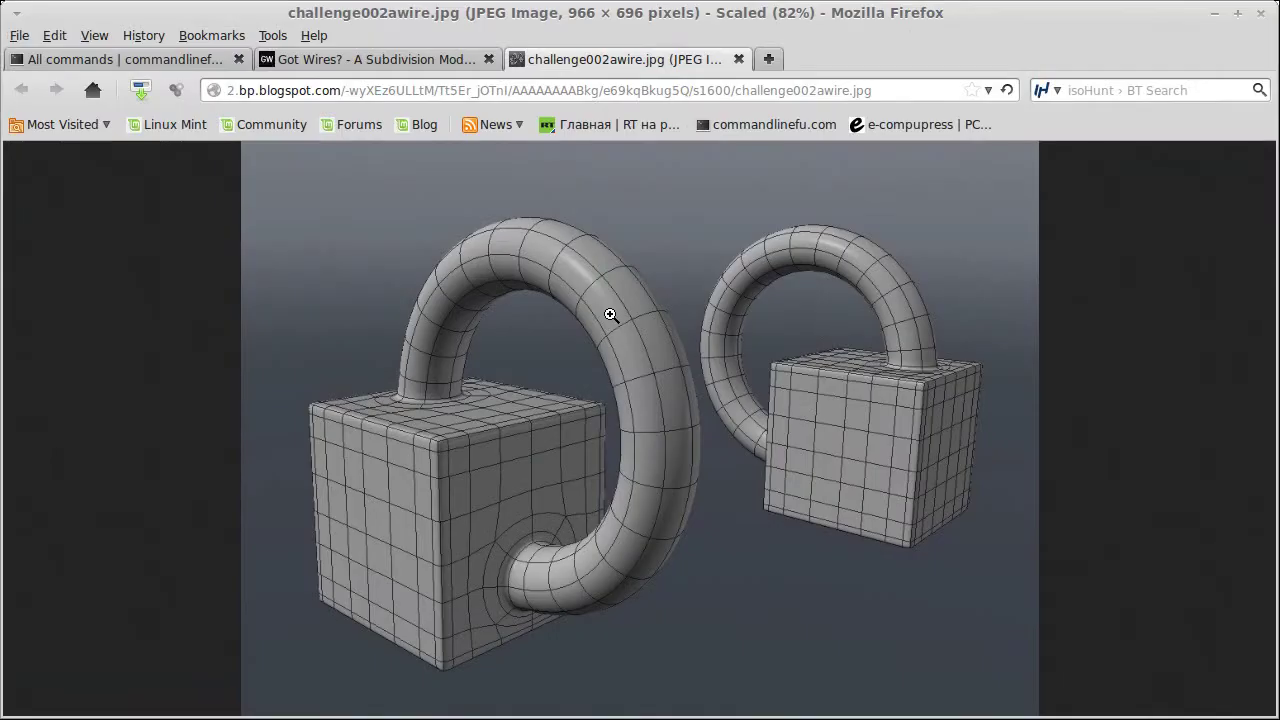
key(alt+Tab)
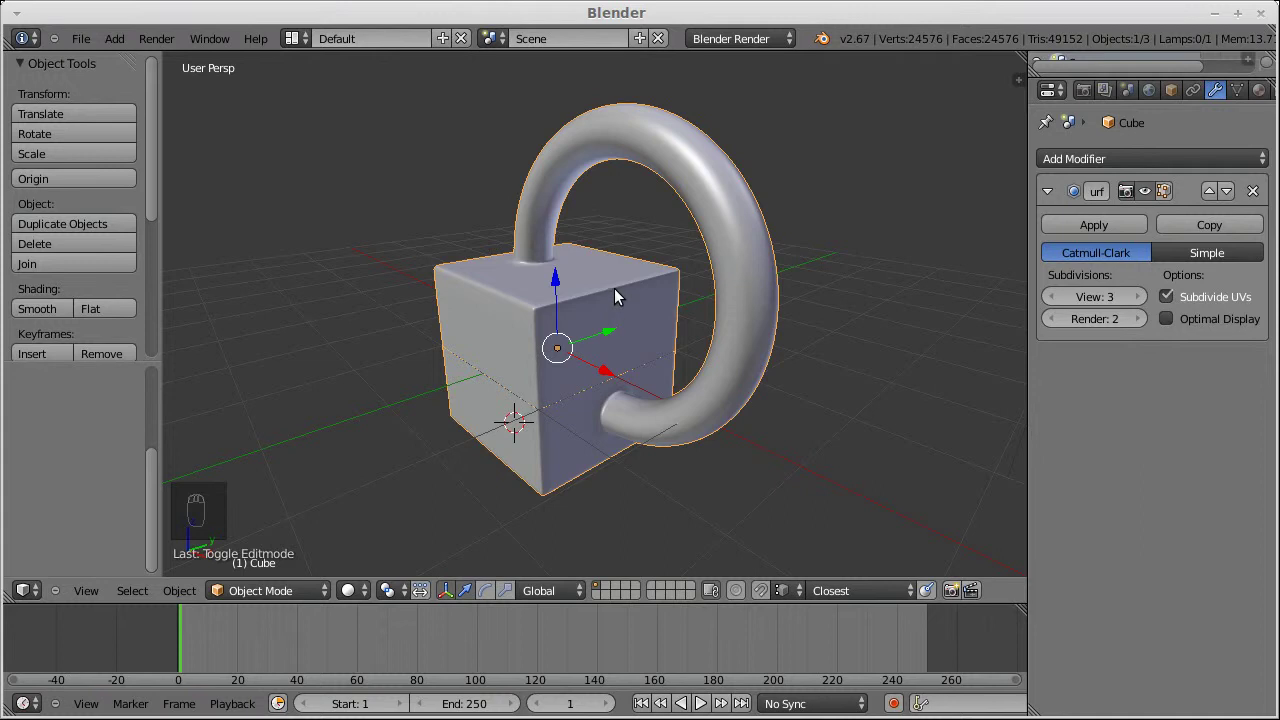
scroll(609, 280, up, 3)
key(Tab)
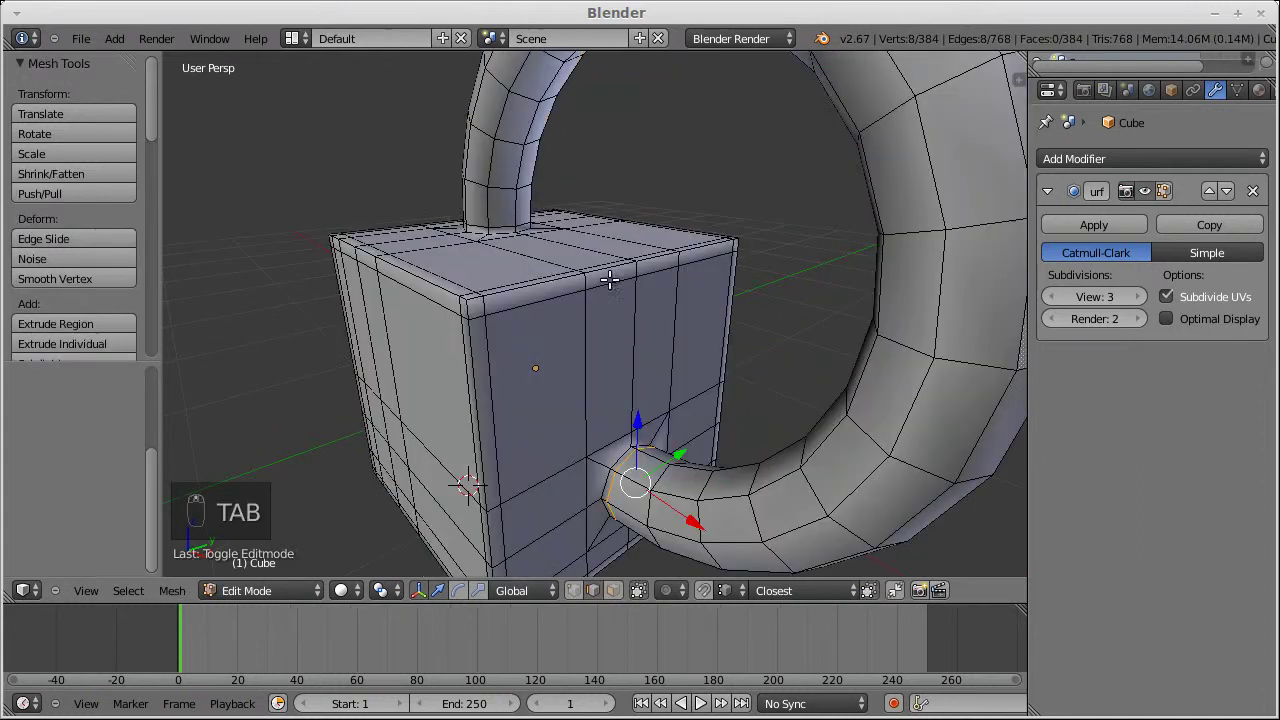
scroll(552, 275, down, 2)
middle_drag(503, 258, 541, 289)
key(alt+Tab)
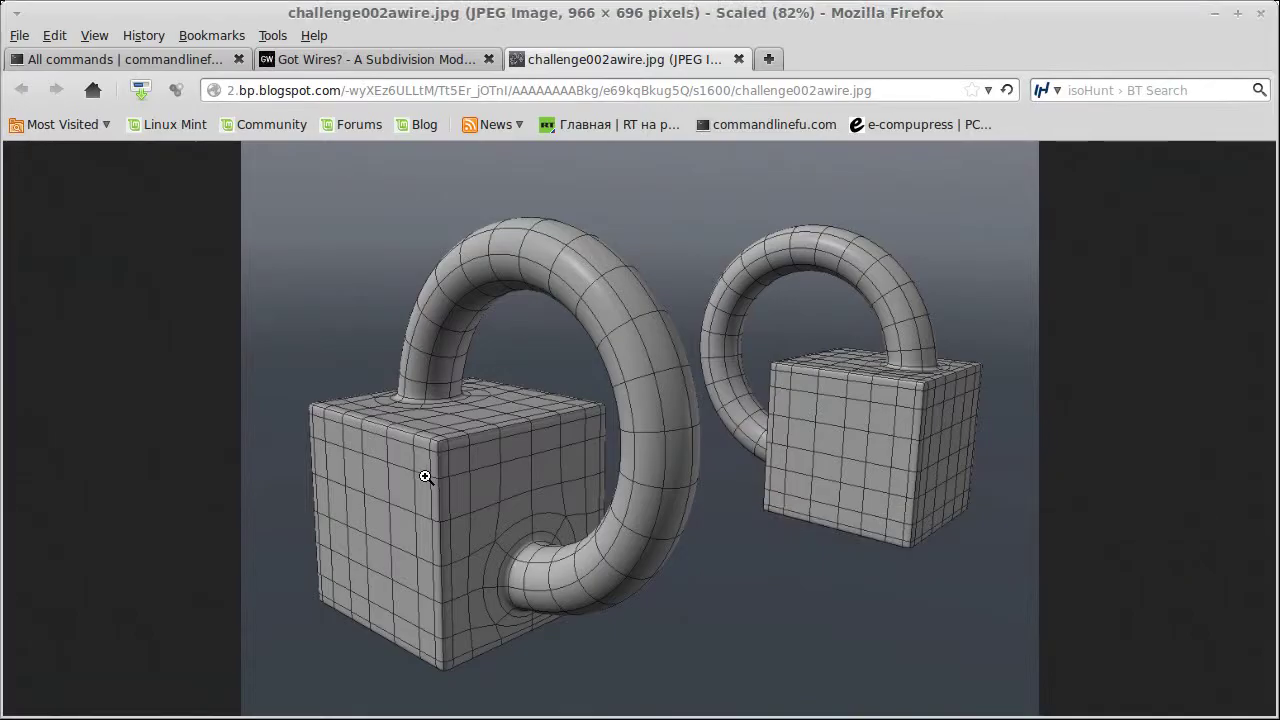
key(alt+Tab)
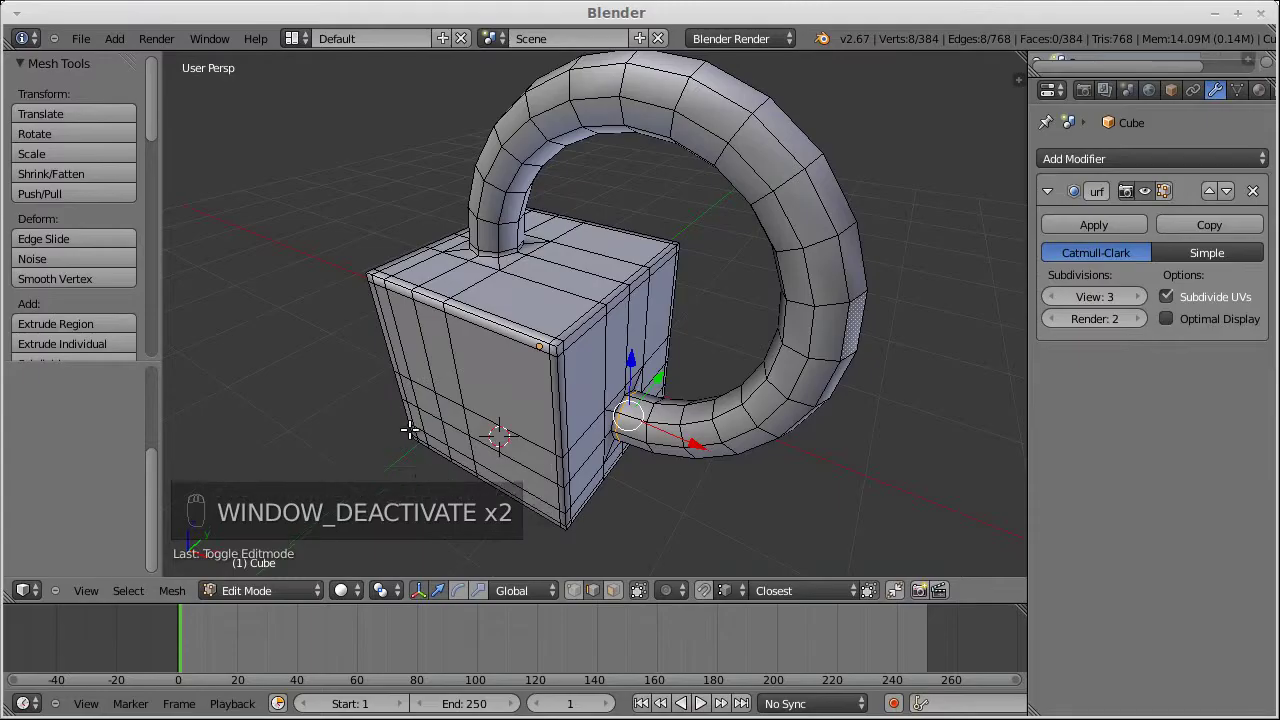
In edge select mode, select the three parallel edge loops over the cube's top and examine how they run around the cube and handle
scroll(391, 315, up, 1)
key(ctrl+Tab)
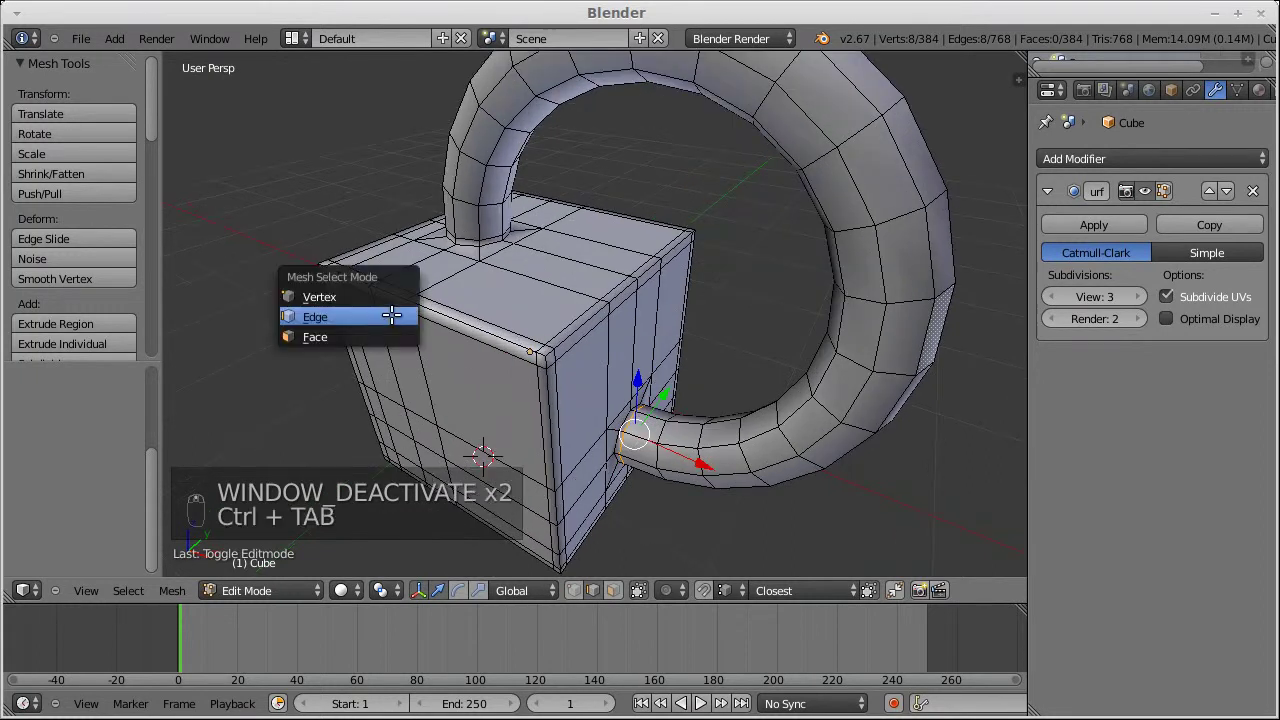
click(391, 314)
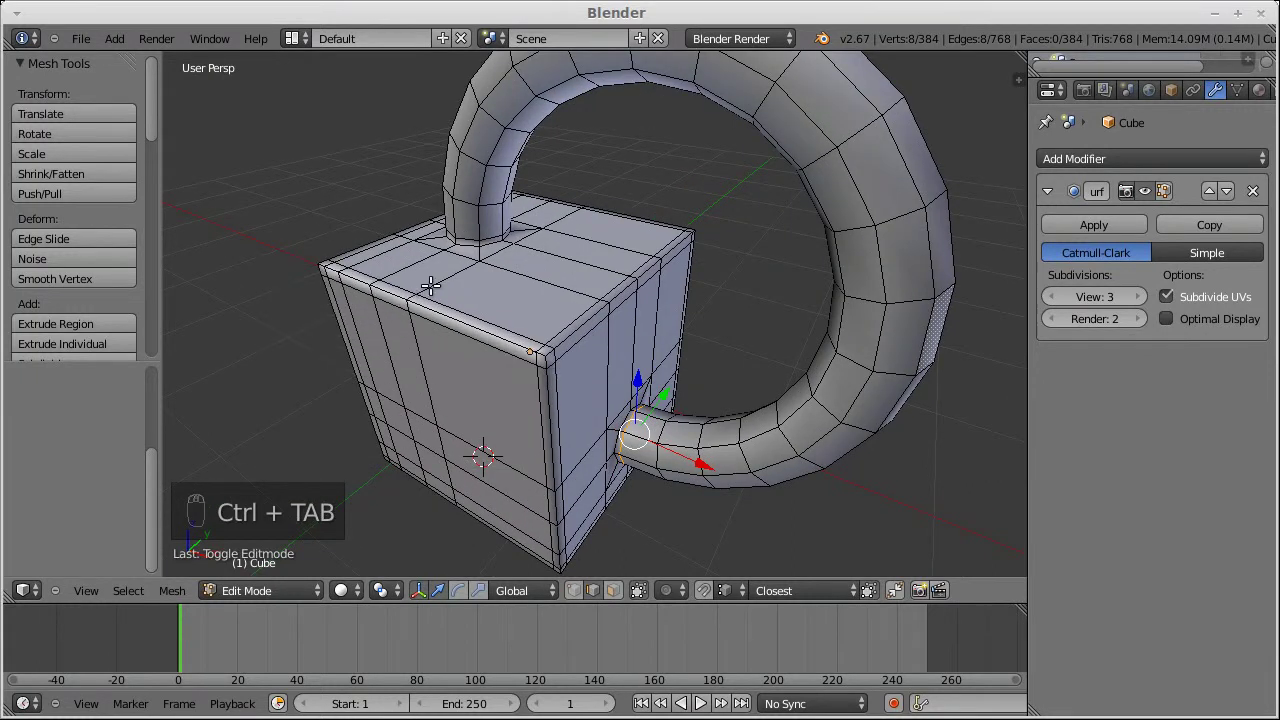
alt+right_click(441, 284)
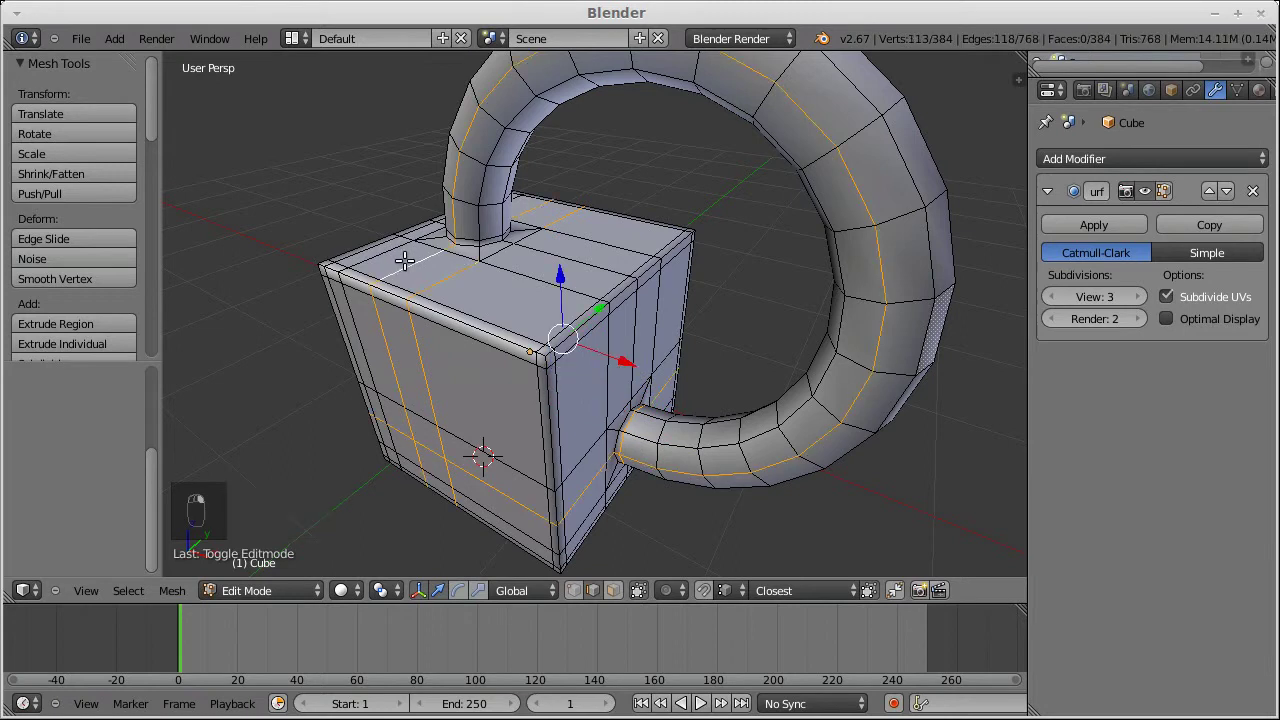
alt+shift+right_click(386, 247)
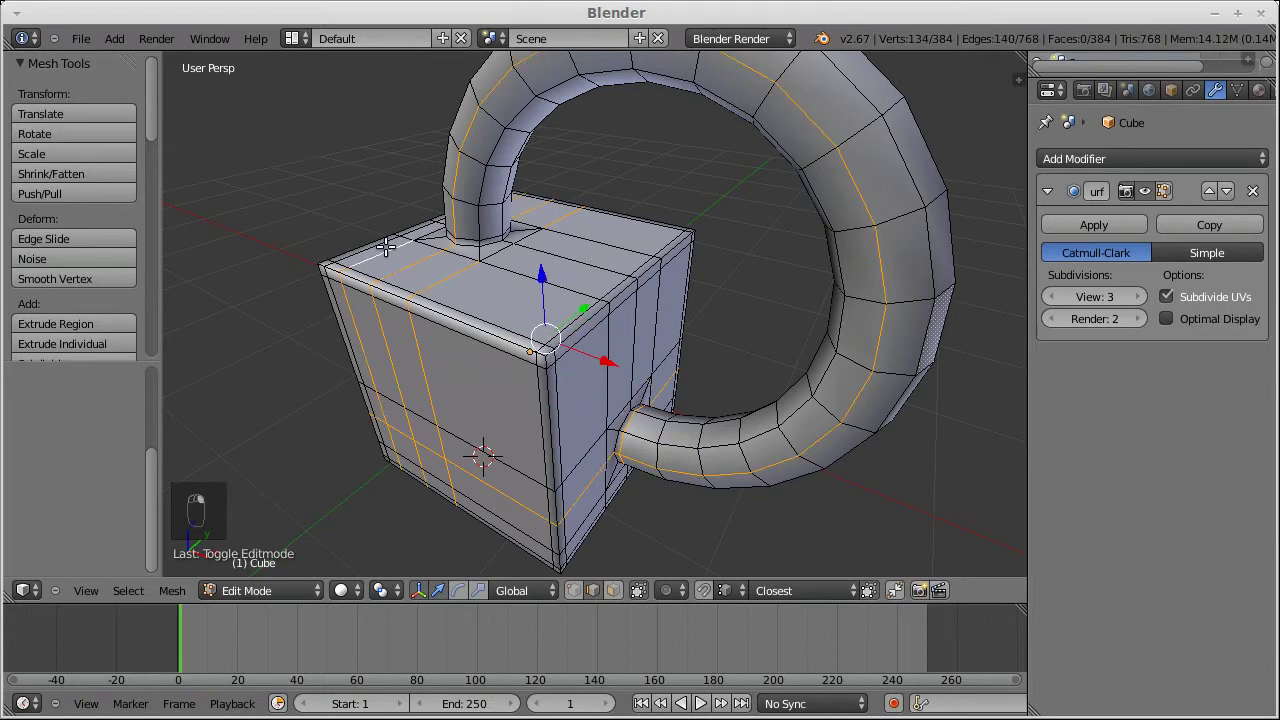
middle_drag(511, 407, 434, 200)
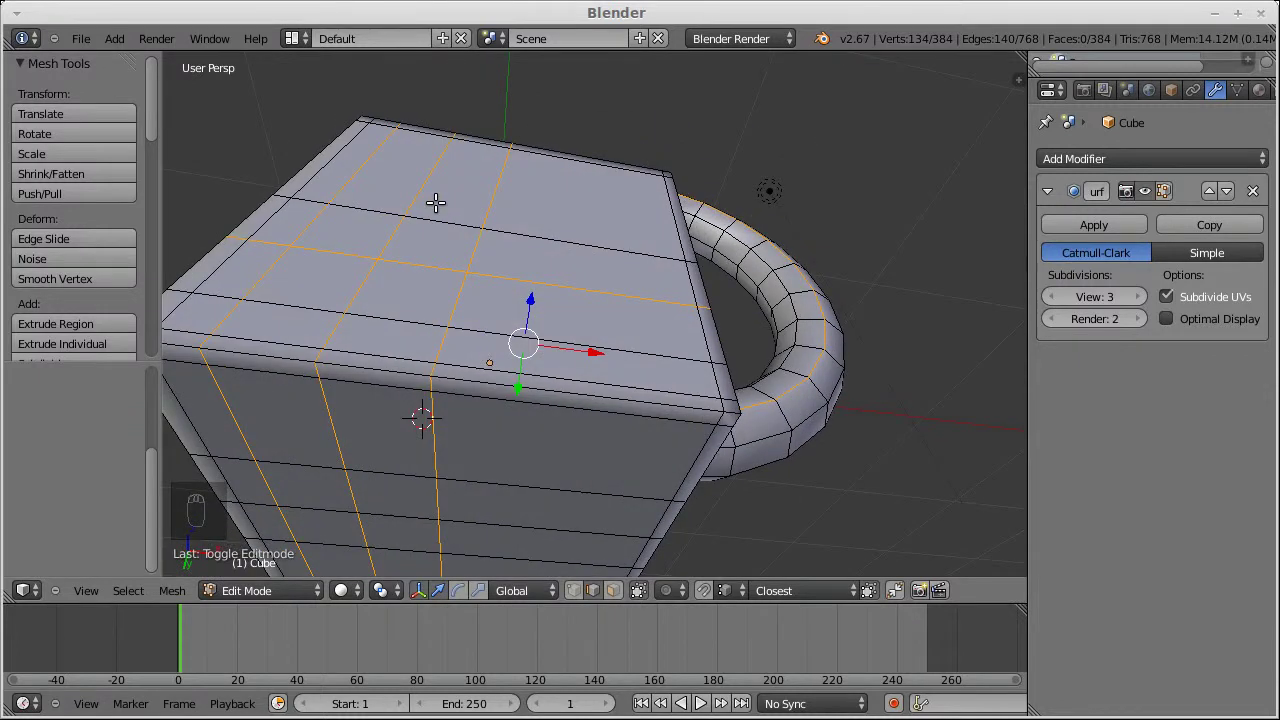
middle_drag(390, 413, 675, 361)
middle_drag(741, 413, 524, 410)
In vertex select mode, merge the three vertices along the top face's front edge beside the handle base at the last-selected middle one
key(ctrl+Tab)
click(484, 388)
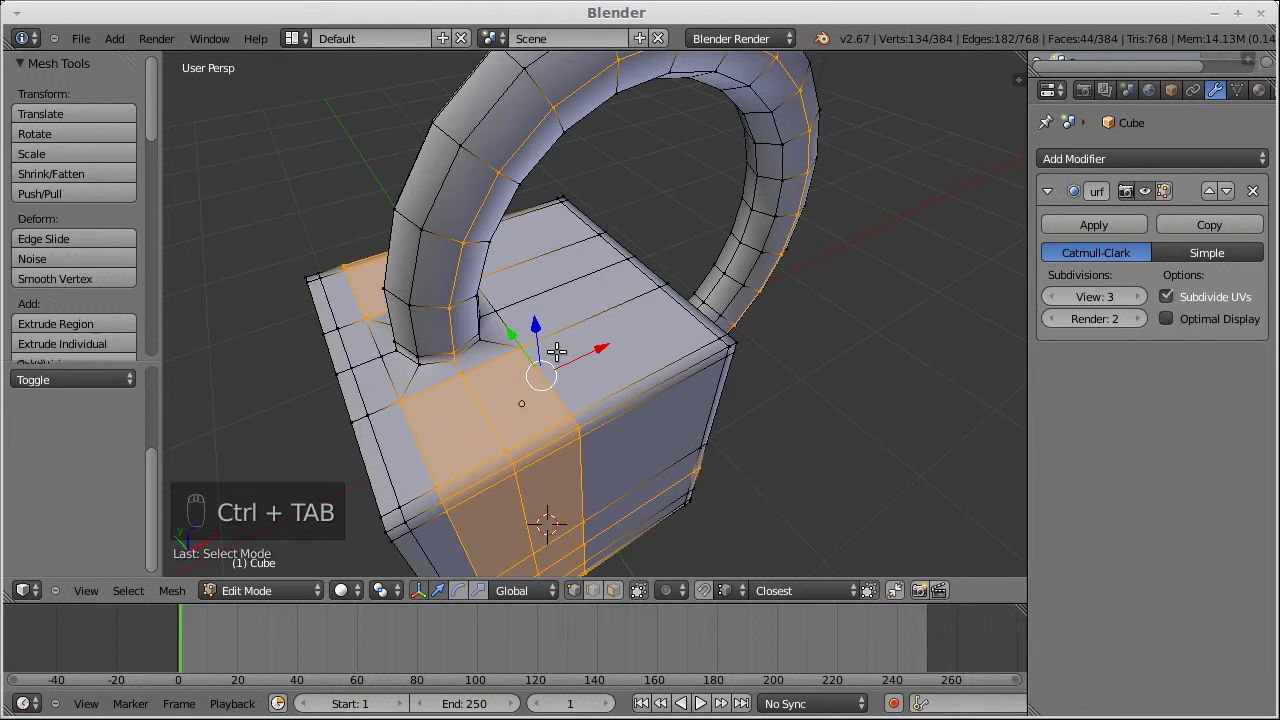
right_click(570, 408)
shift+right_click(440, 484)
shift+right_click(503, 442)
key(alt+m)
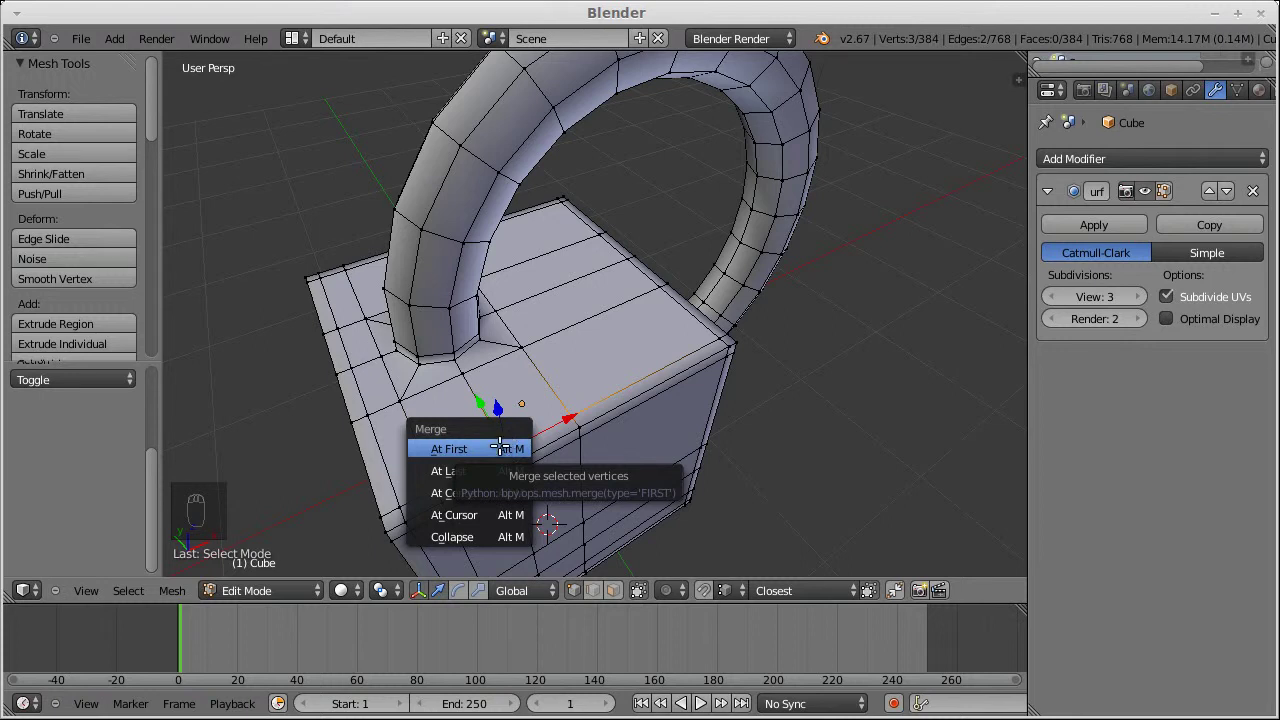
click(485, 470)
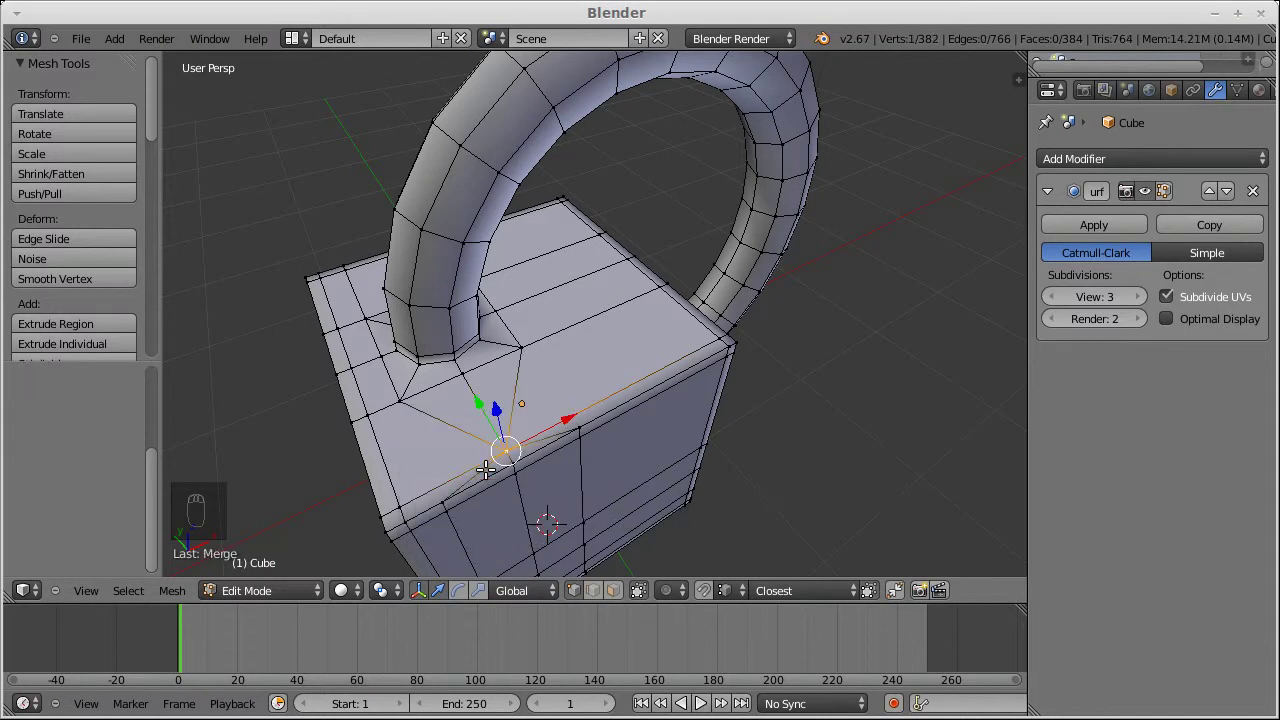
Merge the three matching vertices along the top face's back edge, on the other side of the handle base, at the middle one
middle_drag(577, 424, 875, 422)
middle_drag(624, 423, 617, 429)
right_click(639, 410)
shift+right_click(758, 480)
shift+right_click(685, 453)
key(alt+m)
click(689, 453)
In edge select mode, dissolve the two outer edge loops that run around the cube between the merged vertices, with Dissolve Verts enabled
key(ctrl+Tab)
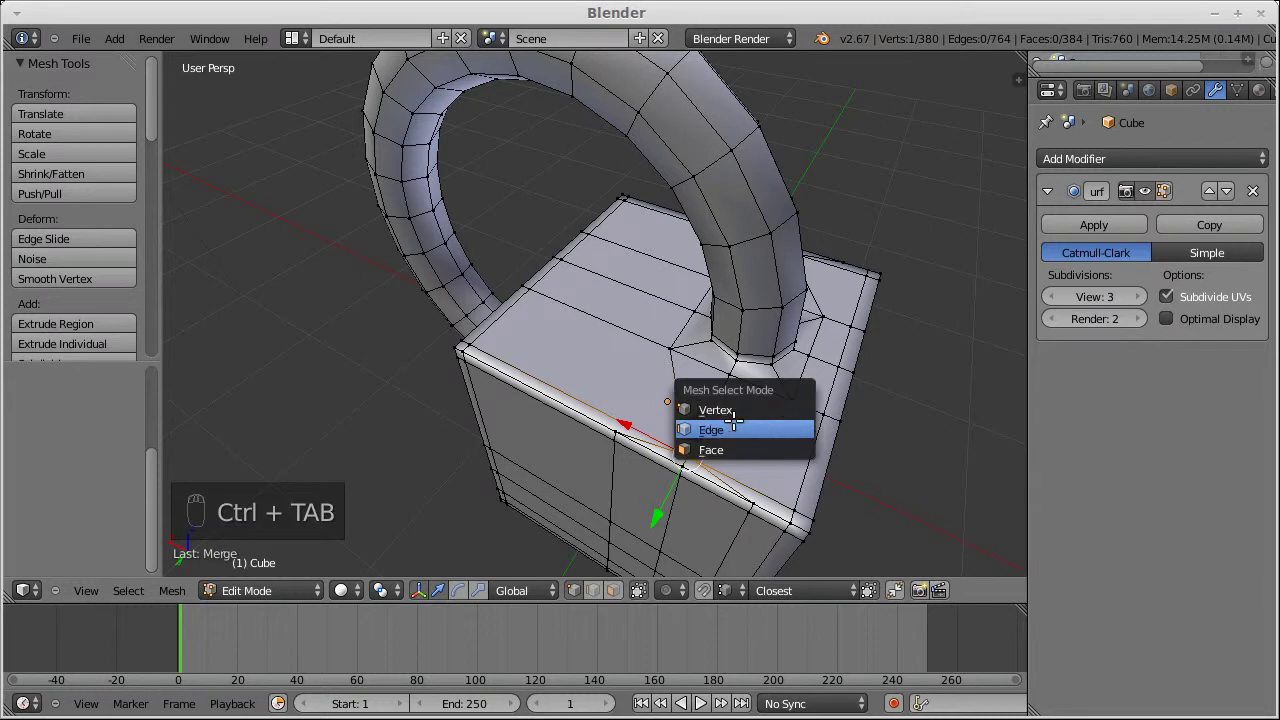
click(733, 421)
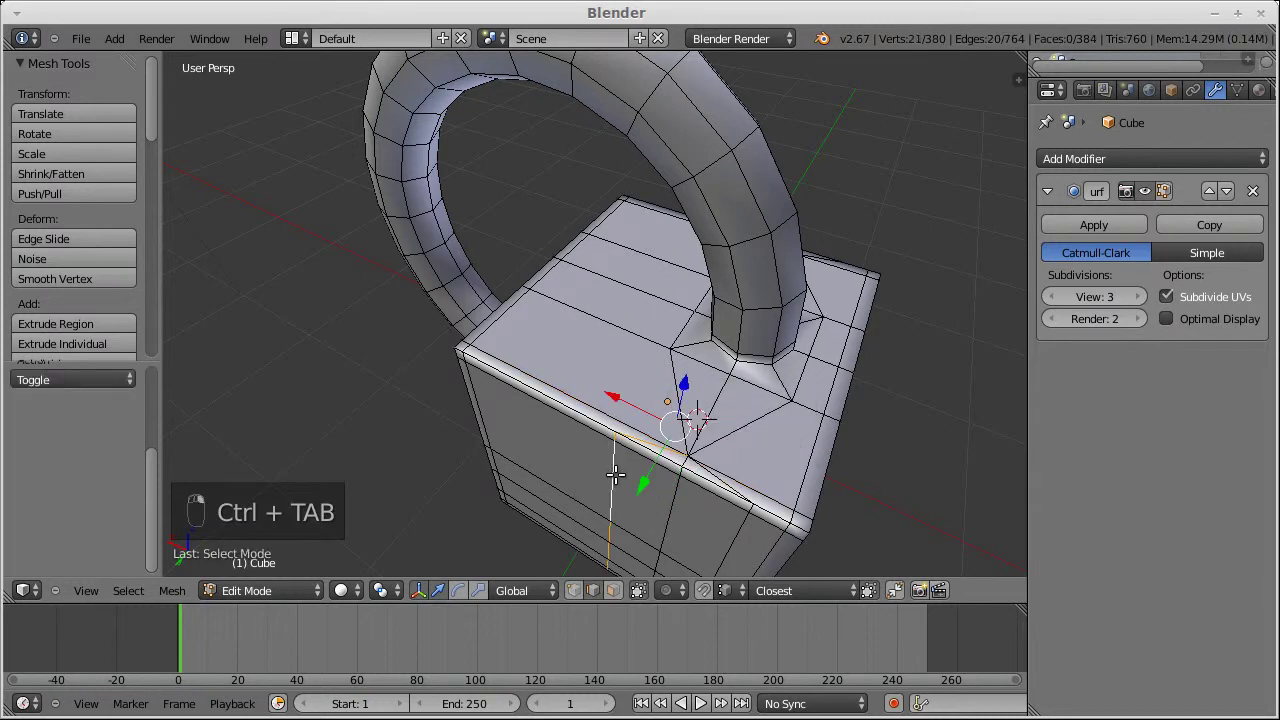
alt+right_click(741, 525)
key(z)
middle_drag(740, 467, 700, 374)
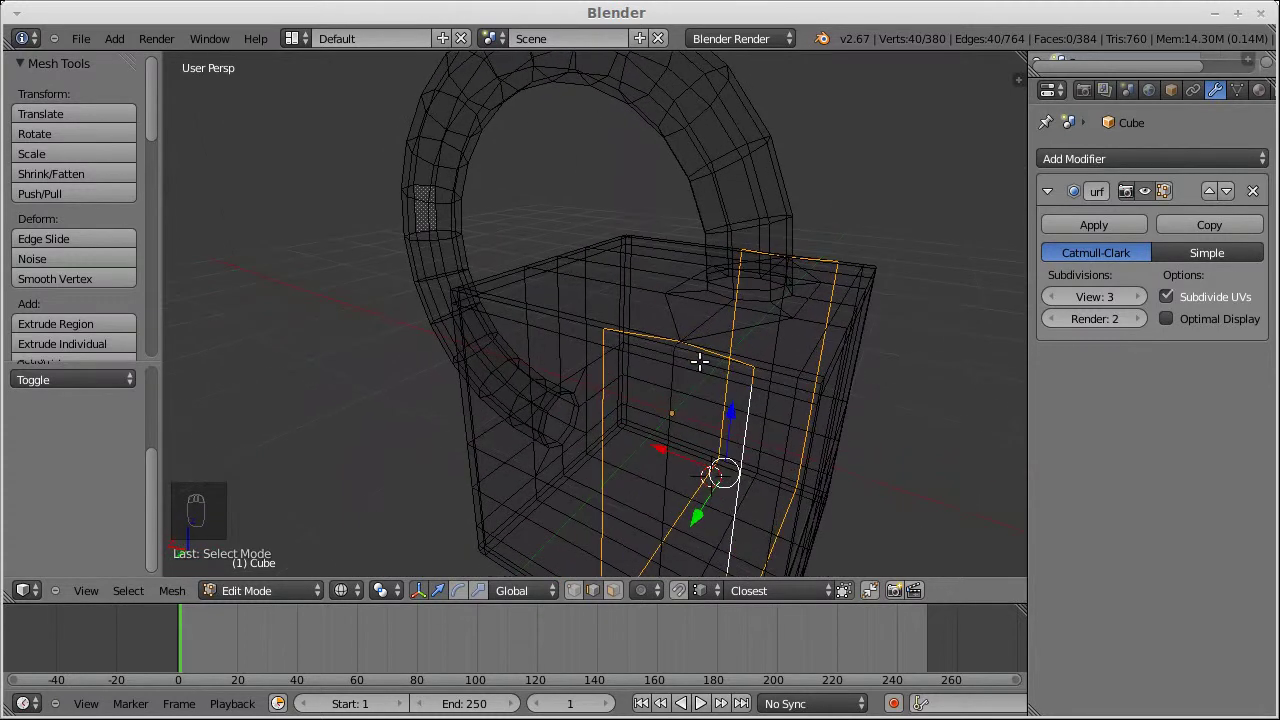
key(x)
click(680, 476)
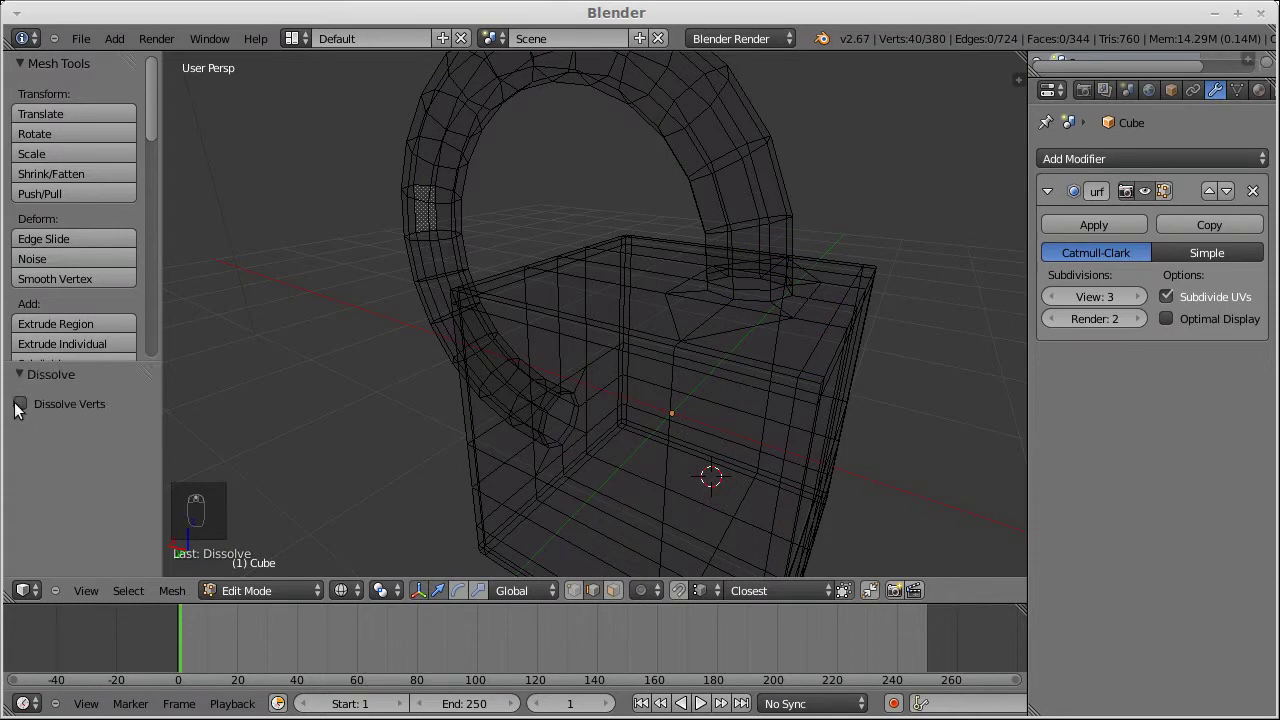
click(20, 405)
key(z)
Dissolve the two middle edges connecting the handle base to the merged vertices at the top face's front and back edges
middle_drag(780, 310, 731, 369)
right_click(692, 387)
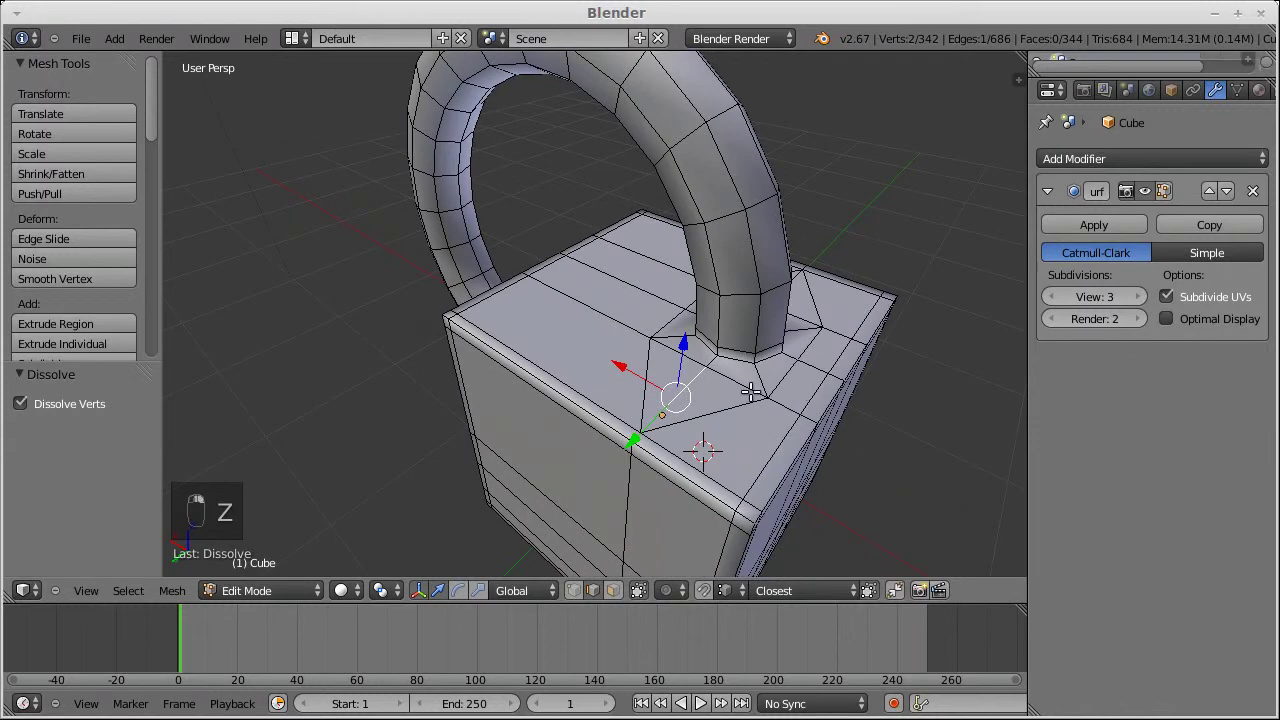
middle_drag(804, 392, 499, 390)
shift+right_click(430, 357)
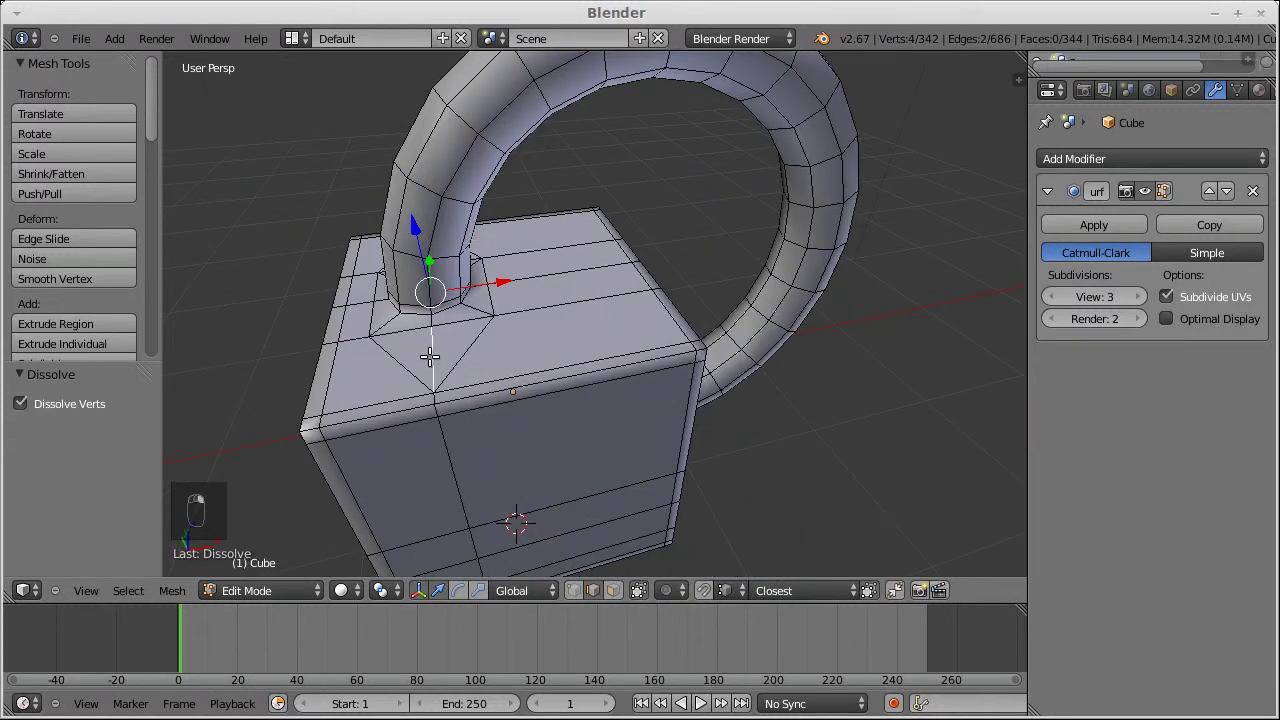
key(x)
click(430, 357)
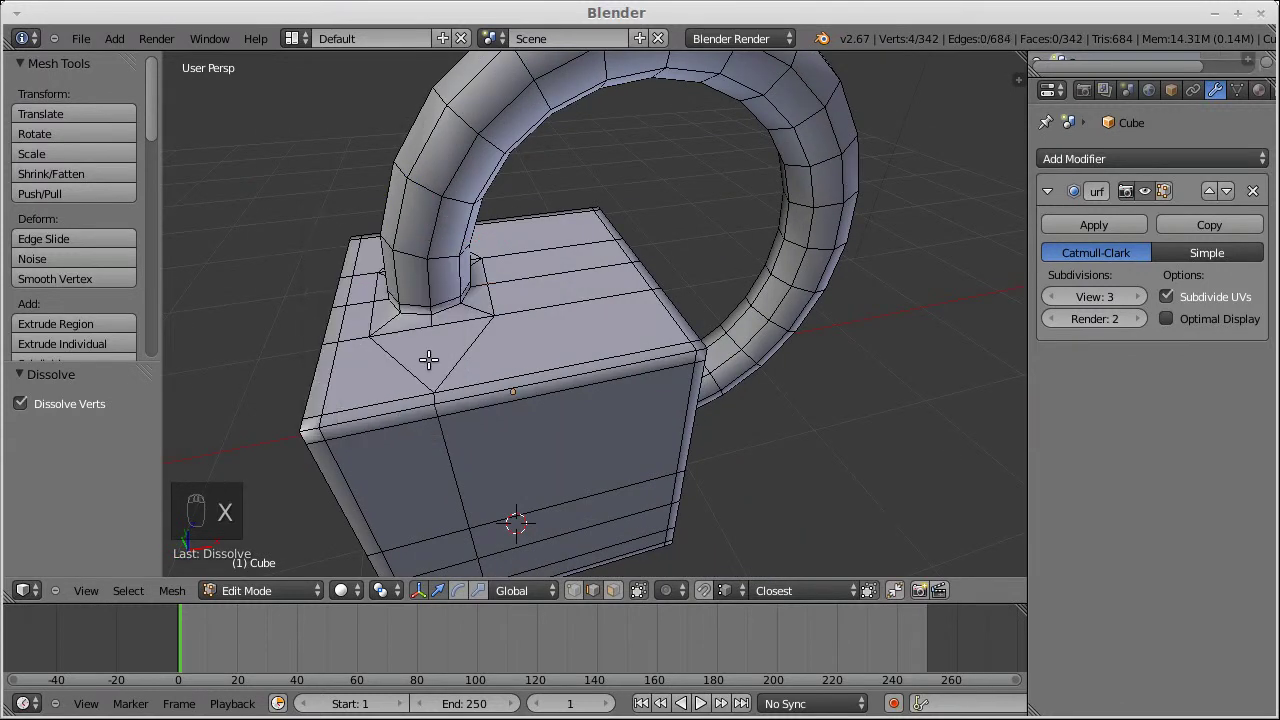
In vertex select mode, try merging at last the three vertices along the top edge opposite the handle's side end
middle_drag(428, 359, 540, 368)
scroll(447, 261, down, 3)
middle_drag(627, 367, 615, 412)
scroll(615, 412, up, 2)
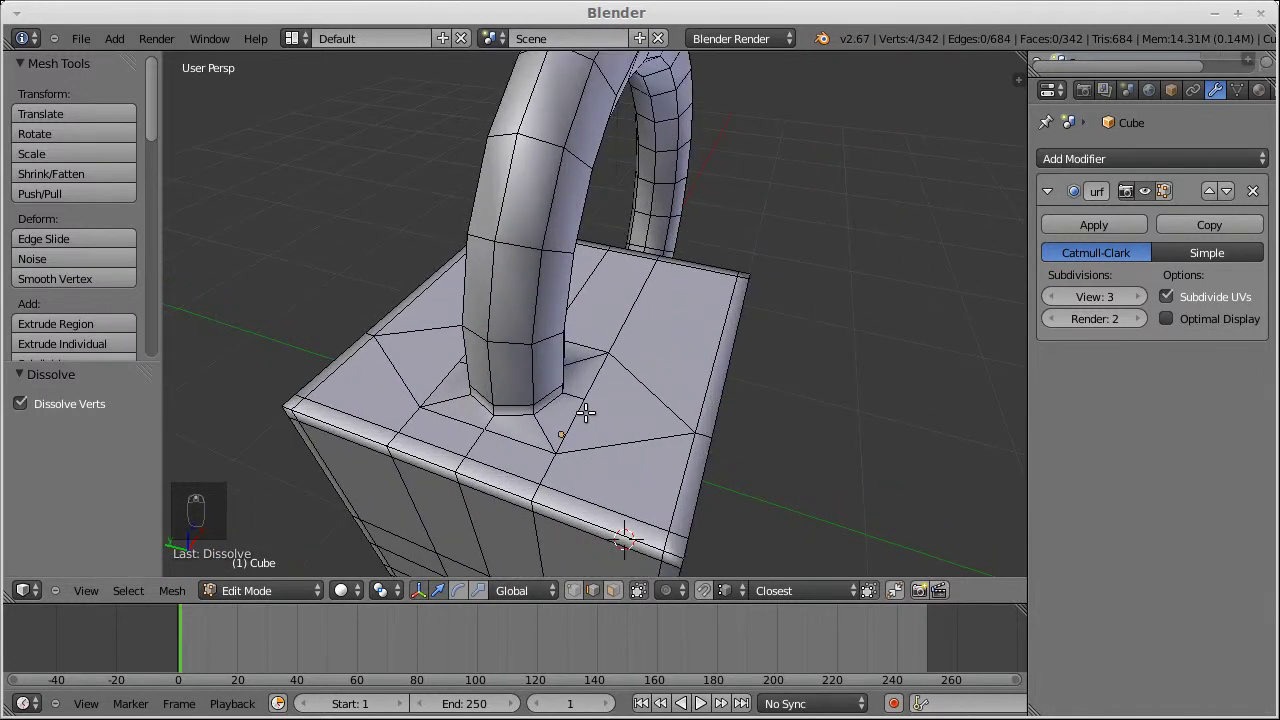
key(ctrl+Tab)
click(586, 391)
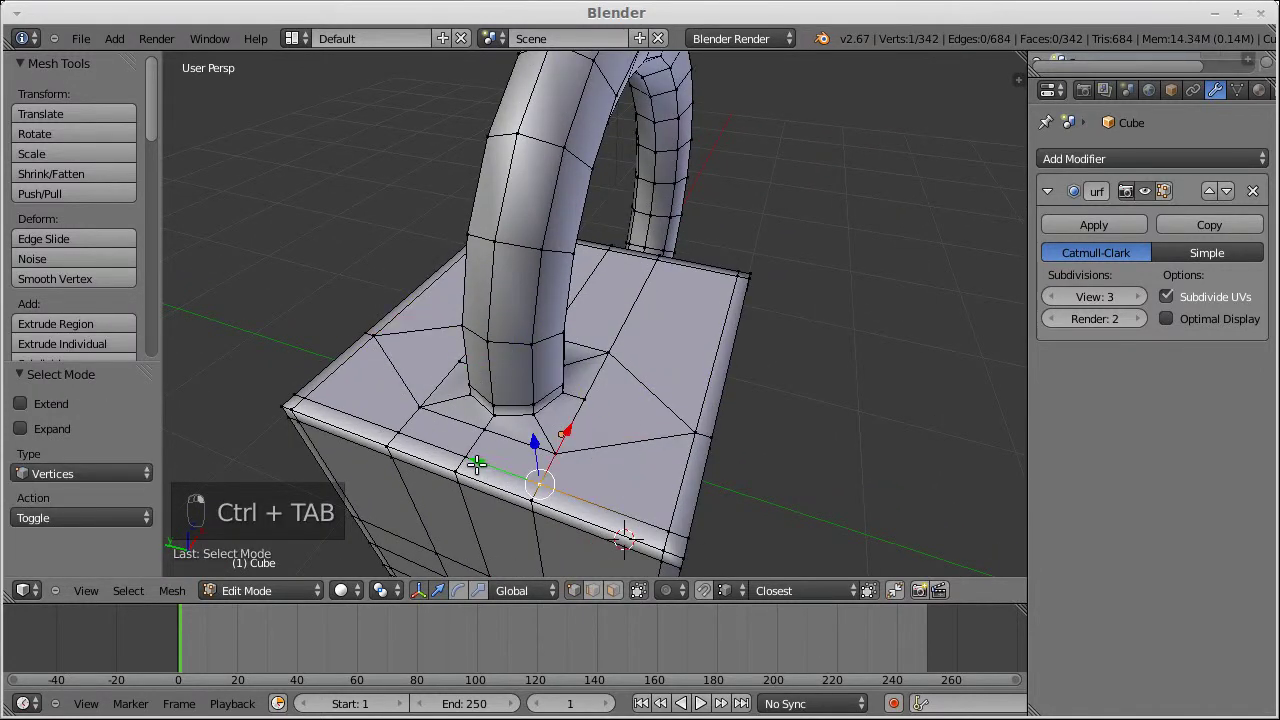
shift+right_click(401, 433)
shift+right_click(471, 452)
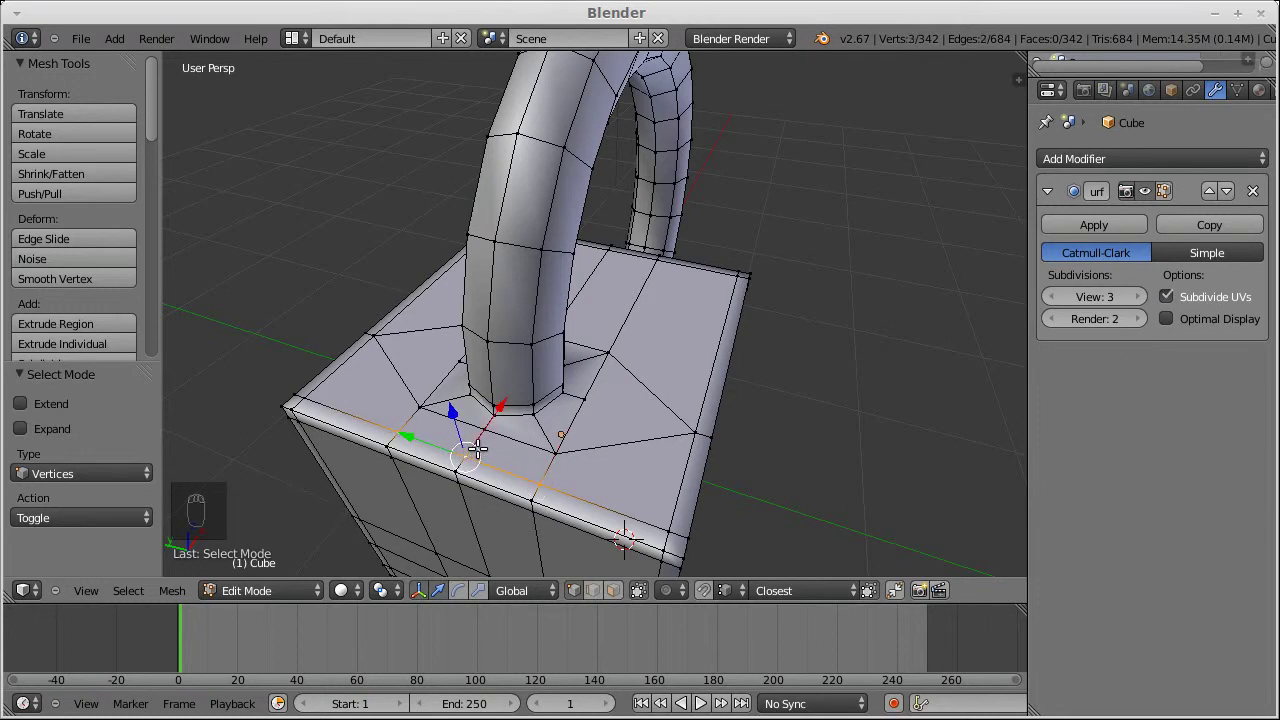
key(alt+m)
click(566, 426)
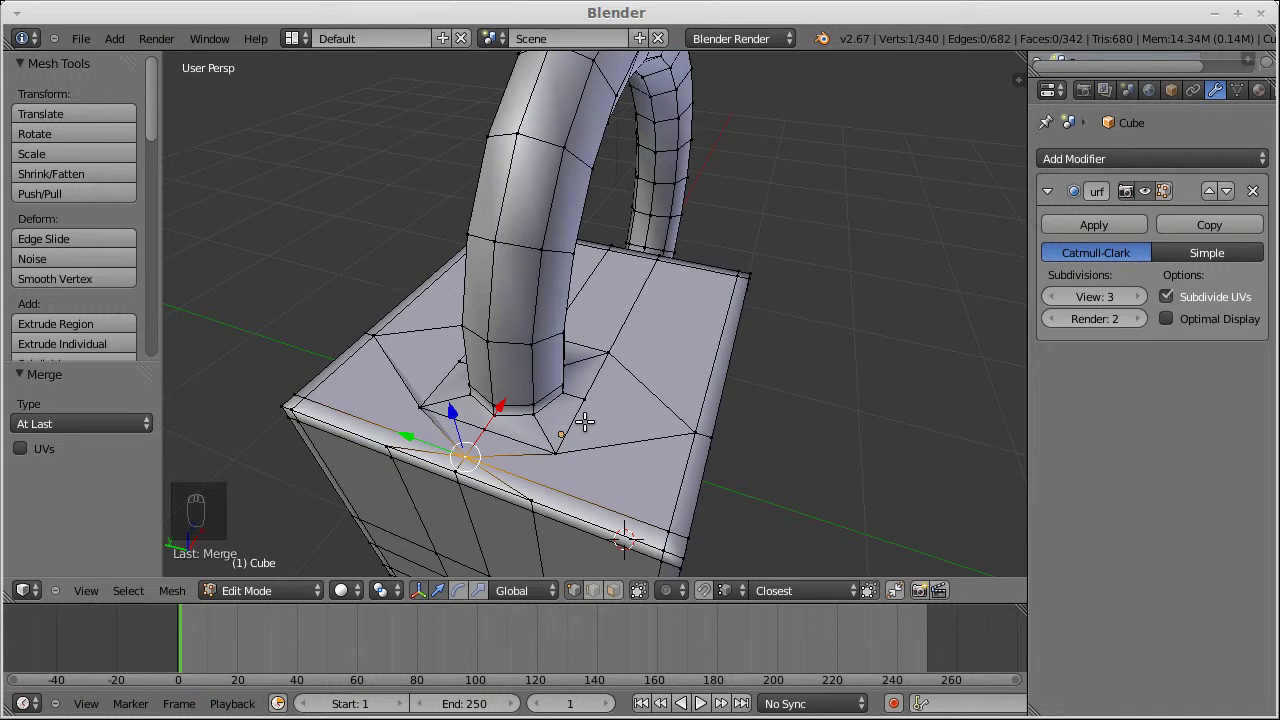
key(ctrl+z)
On the side face opposite the handle's side end, merge the three inner vertices of the upper horizontal loop at the middle one
middle_drag(389, 438, 407, 362)
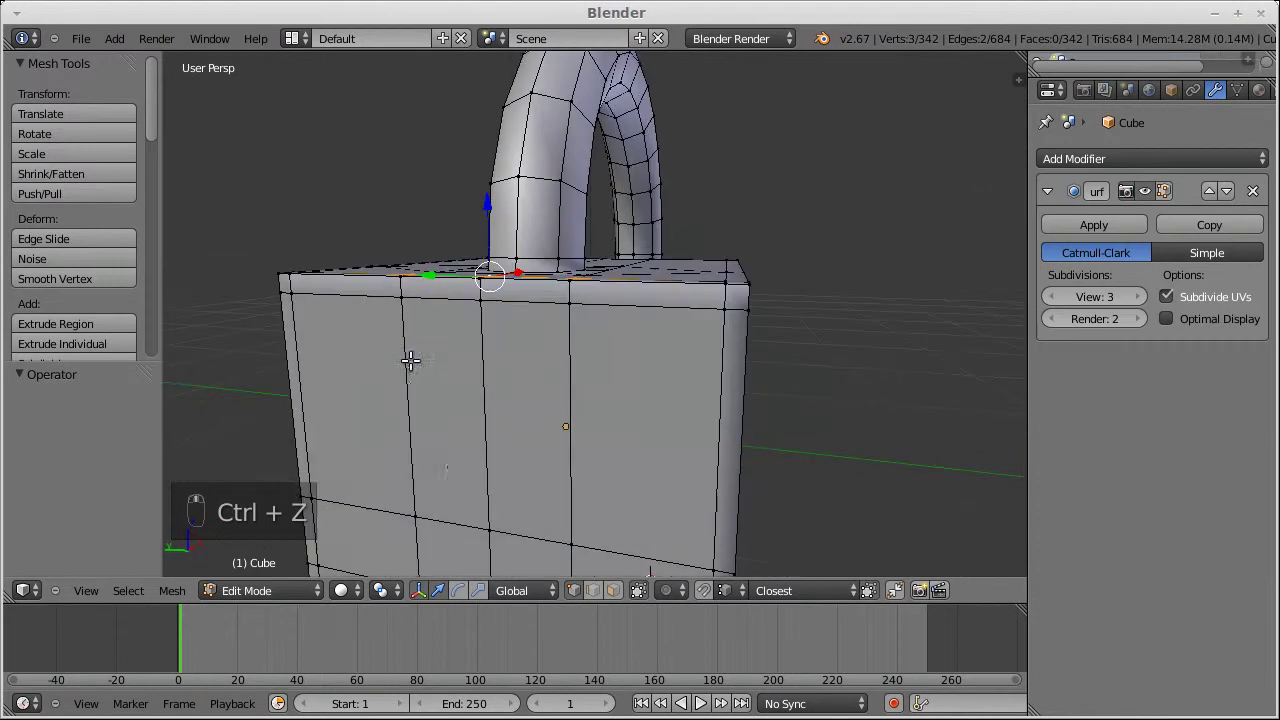
middle_drag(435, 465, 449, 406)
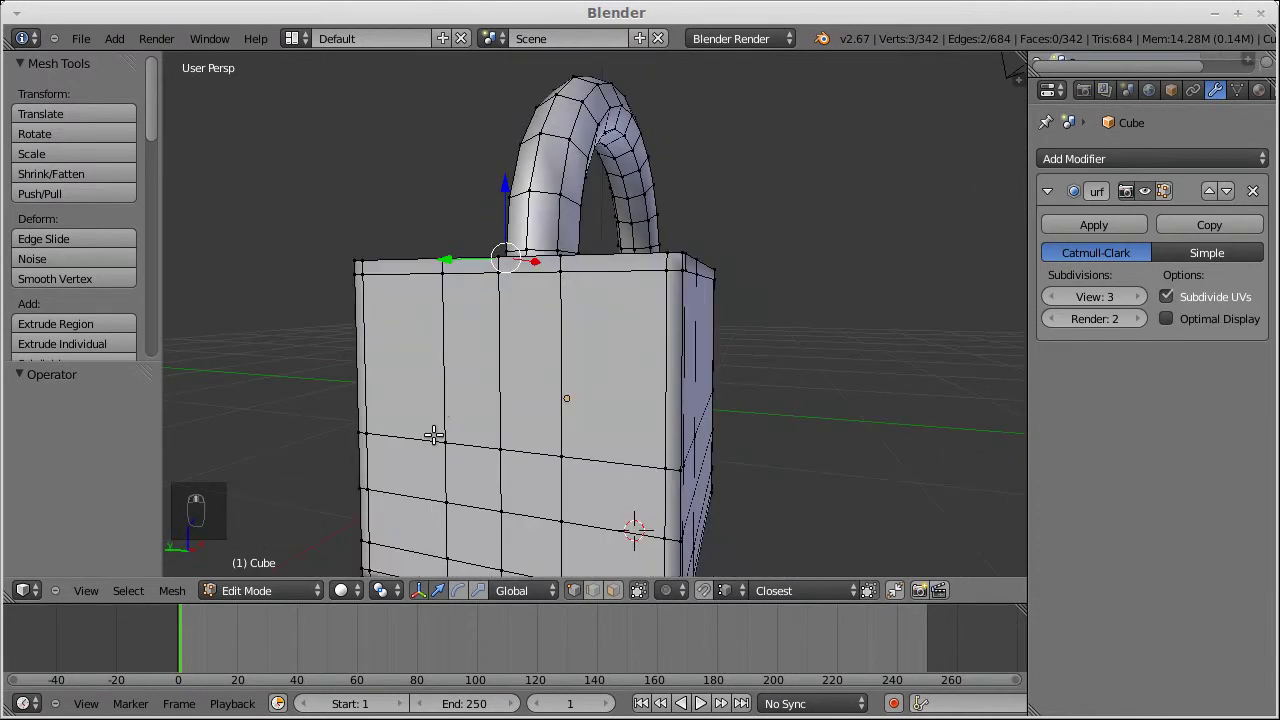
right_click(445, 438)
shift+right_click(564, 459)
shift+right_click(501, 448)
key(alt+m)
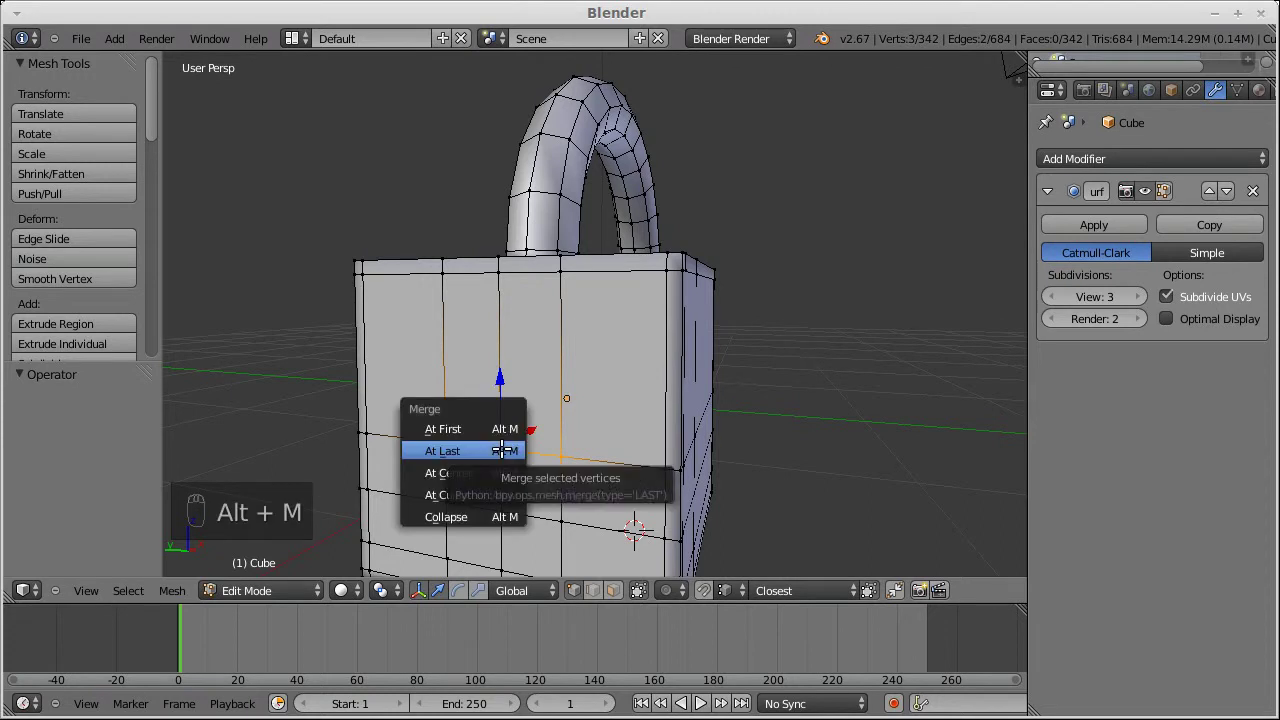
click(502, 451)
Merge the three vertices along the cube's bottom edge beneath the handle's side end at the last-selected middle one
middle_drag(530, 288, 509, 321)
middle_drag(397, 494, 620, 247)
right_click(563, 263)
shift+right_click(653, 243)
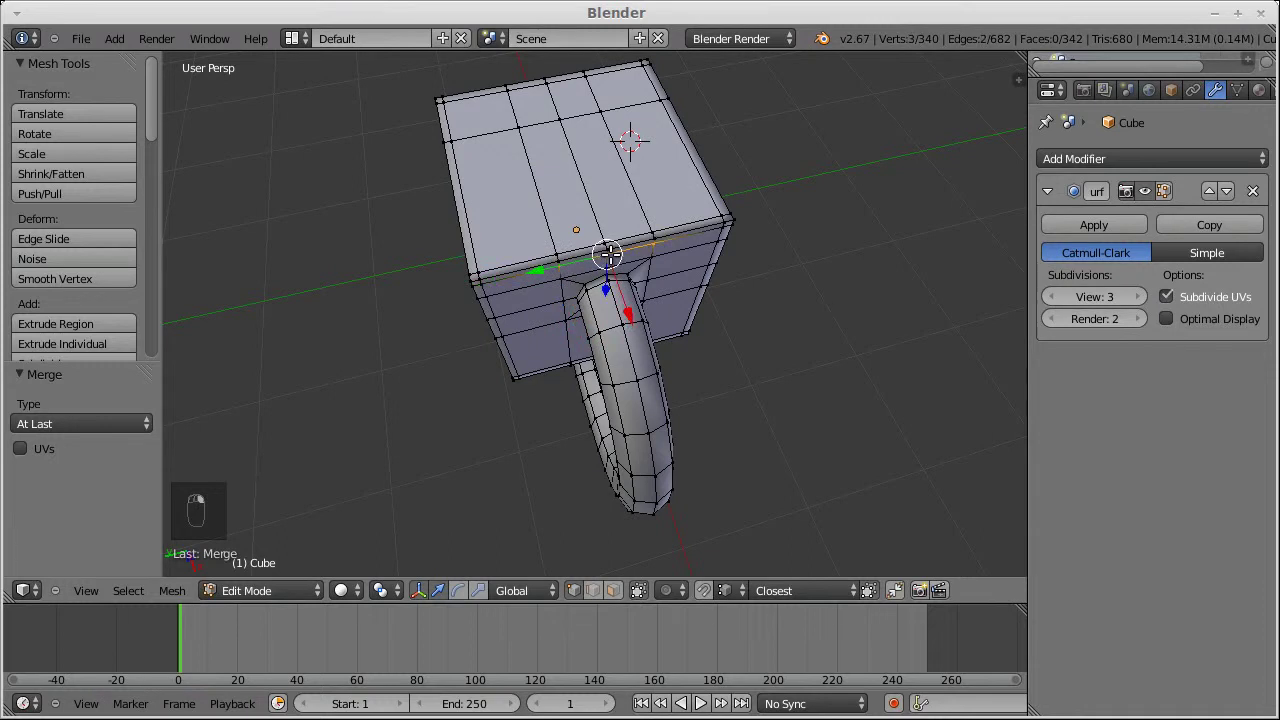
key(alt+m)
click(609, 254)
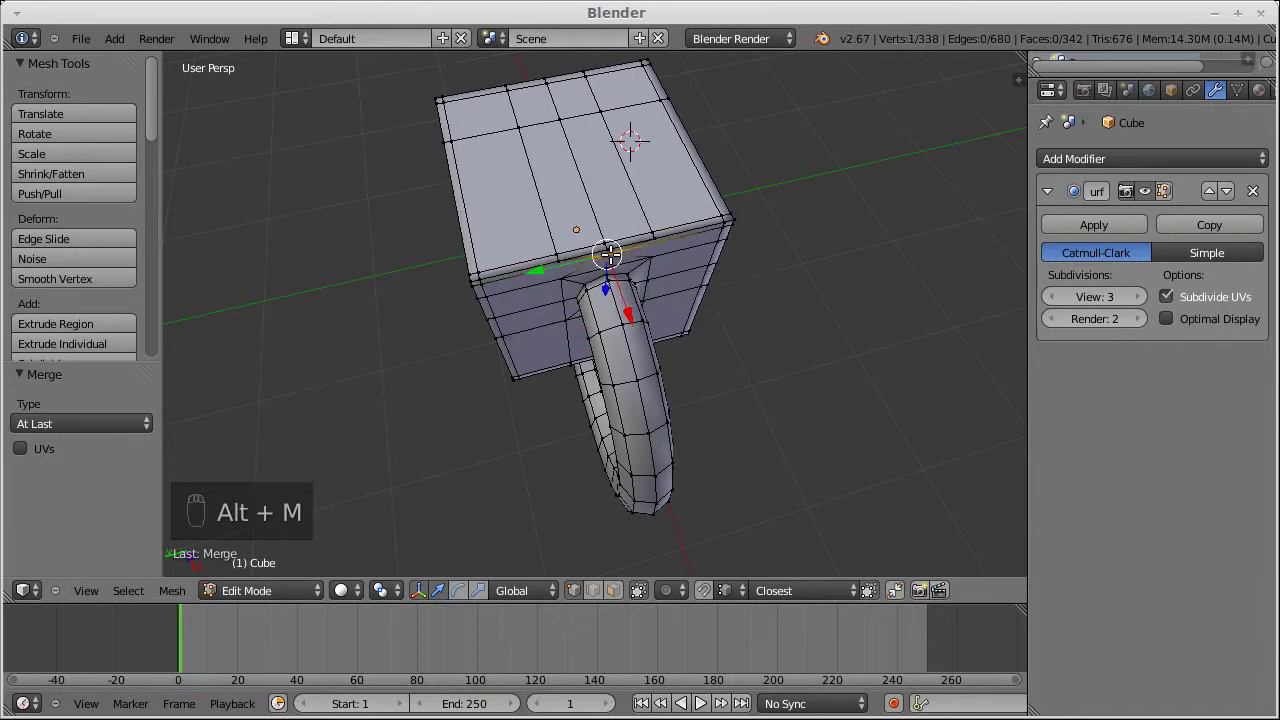
In edge select mode, dissolve the two edge loops on either side of the middle loop across the cube's underside
key(ctrl+Tab)
click(560, 282)
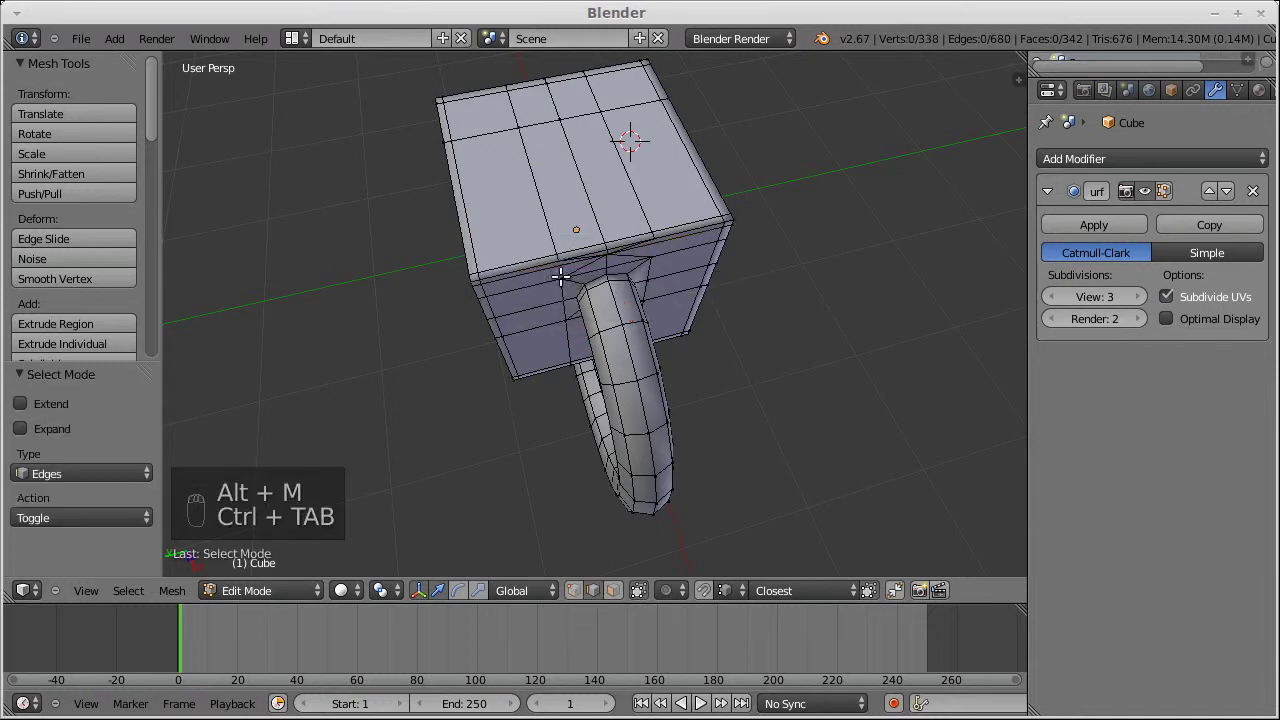
alt+right_click(541, 195)
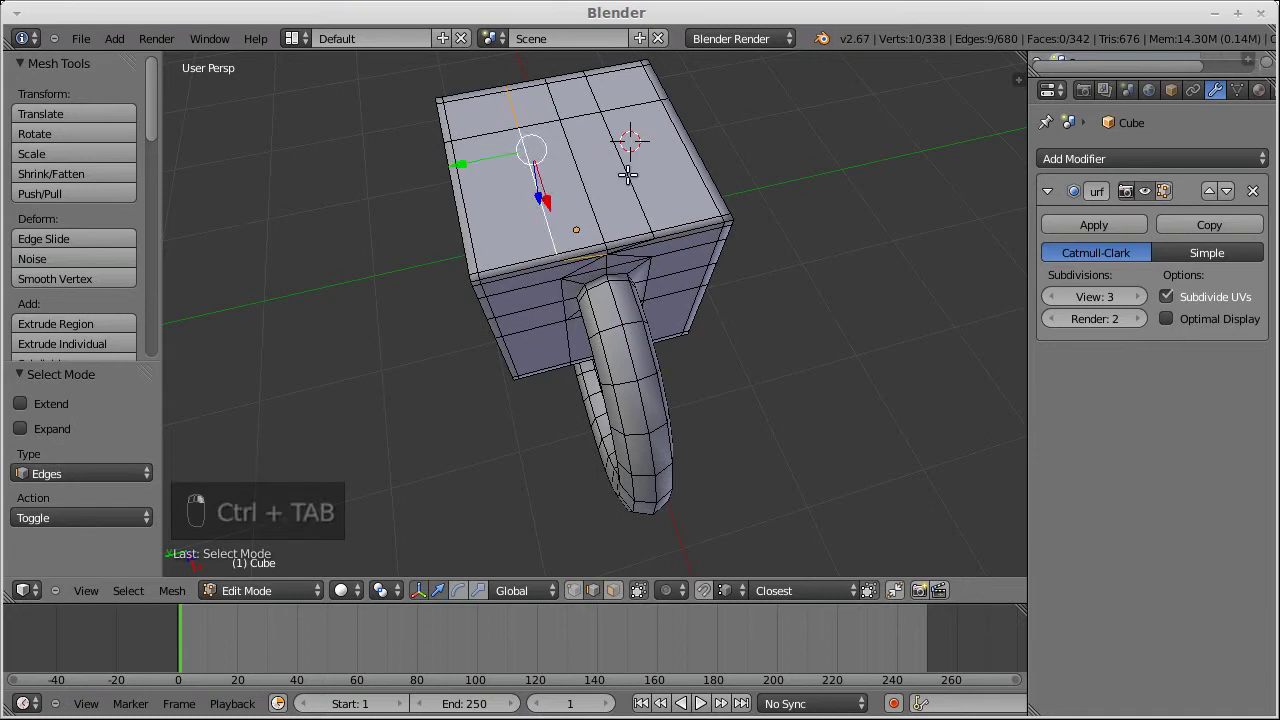
alt+shift+right_click(627, 175)
key(z)
mouse_move(578, 198)
middle_down()
mouse_move(666, 166)
mouse_move(594, 187)
middle_up()
key(z)
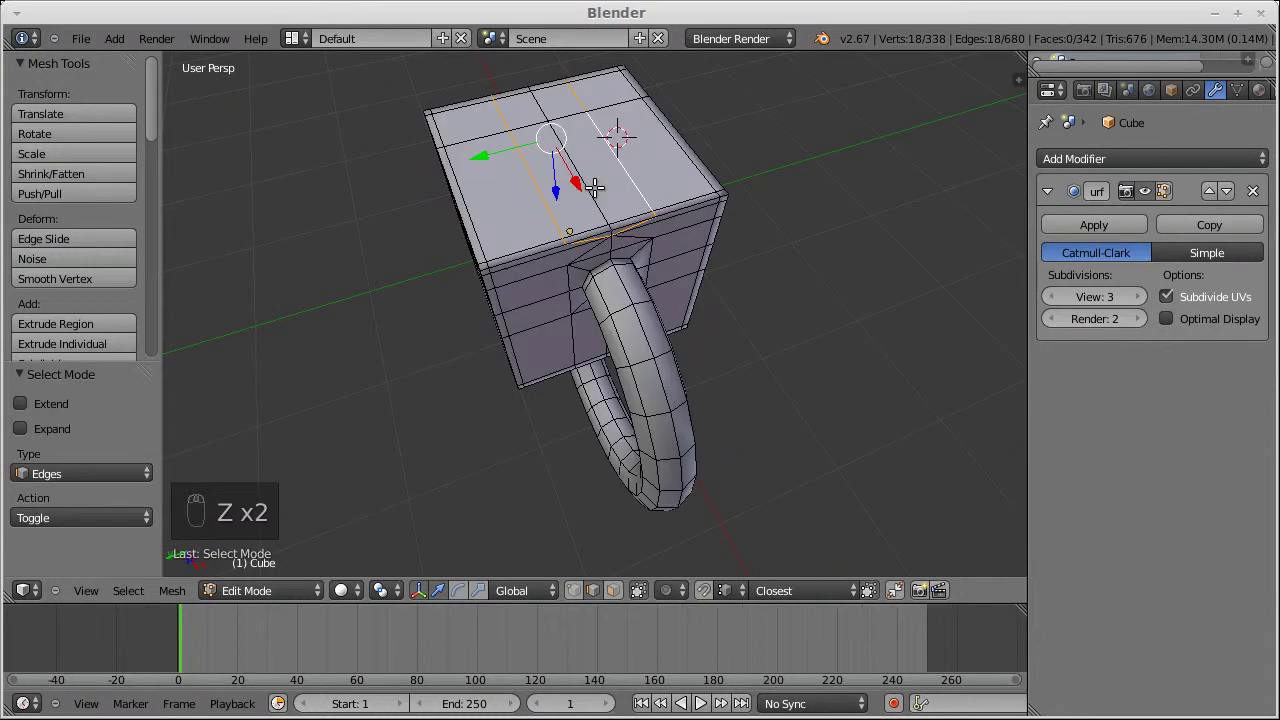
key(x)
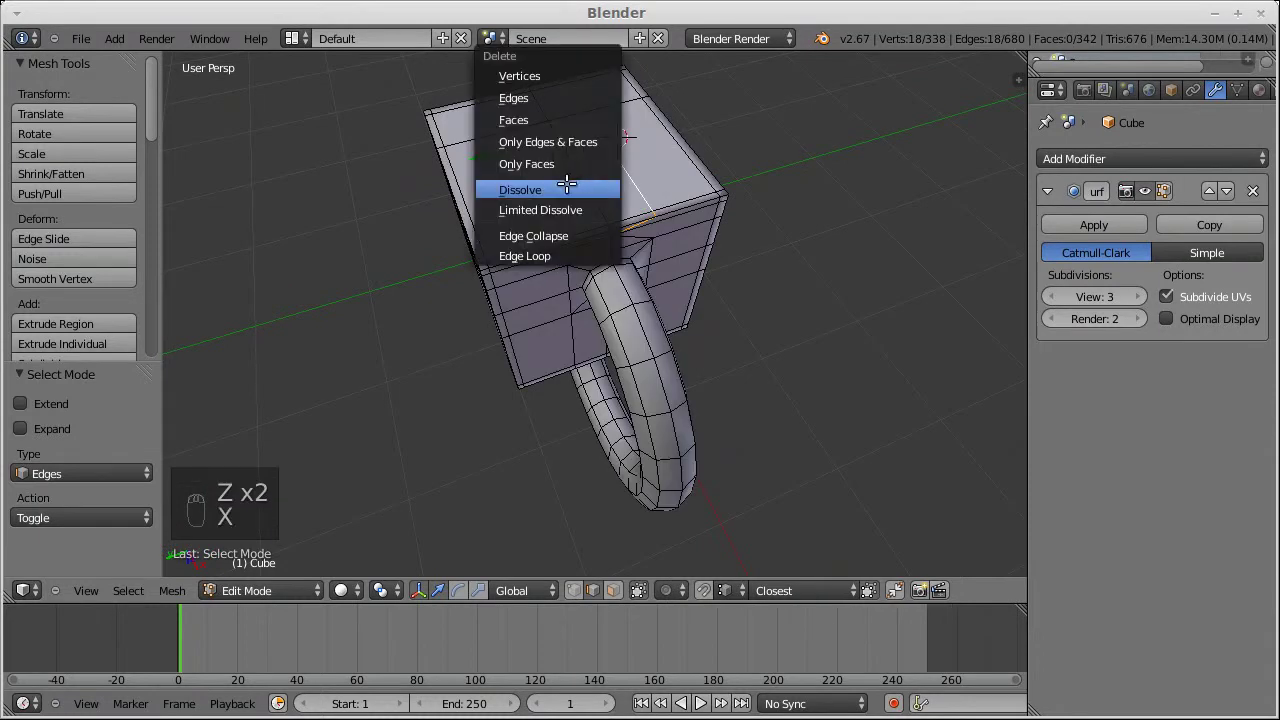
click(590, 184)
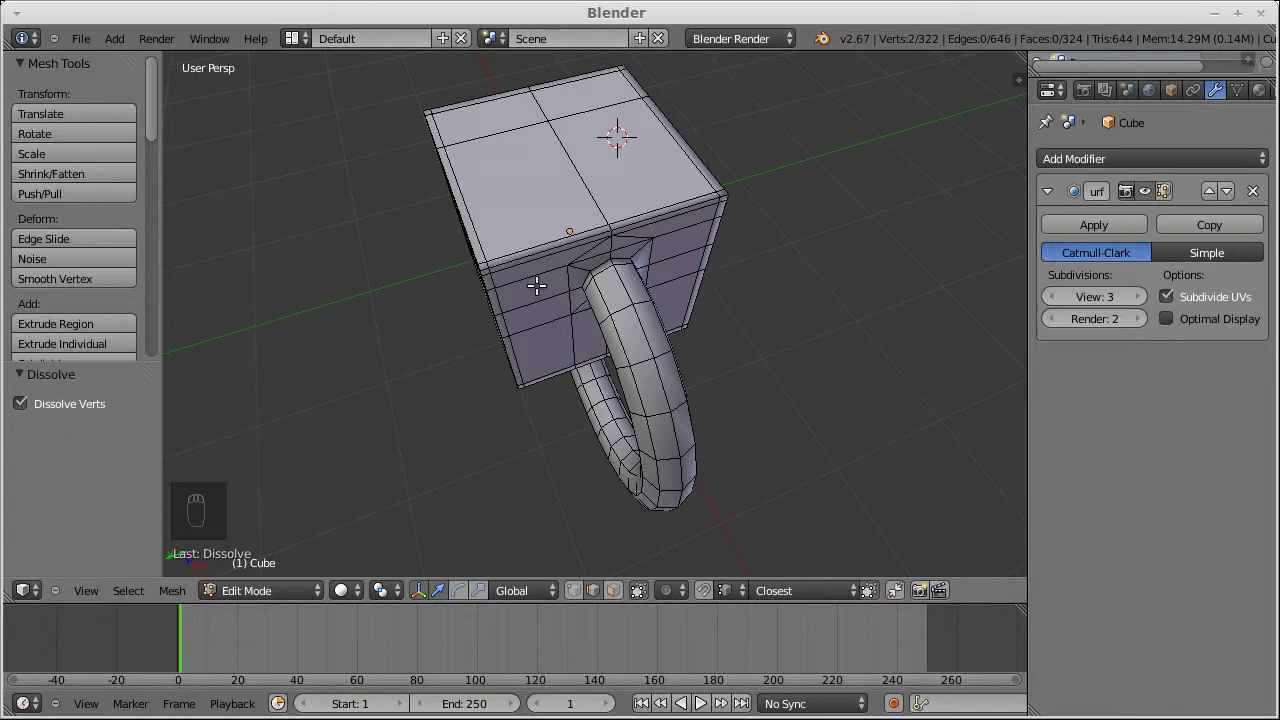
Dissolve the middle edge connecting the handle's side base to the merged vertex near the cube's bottom edge
middle_drag(537, 286, 587, 165)
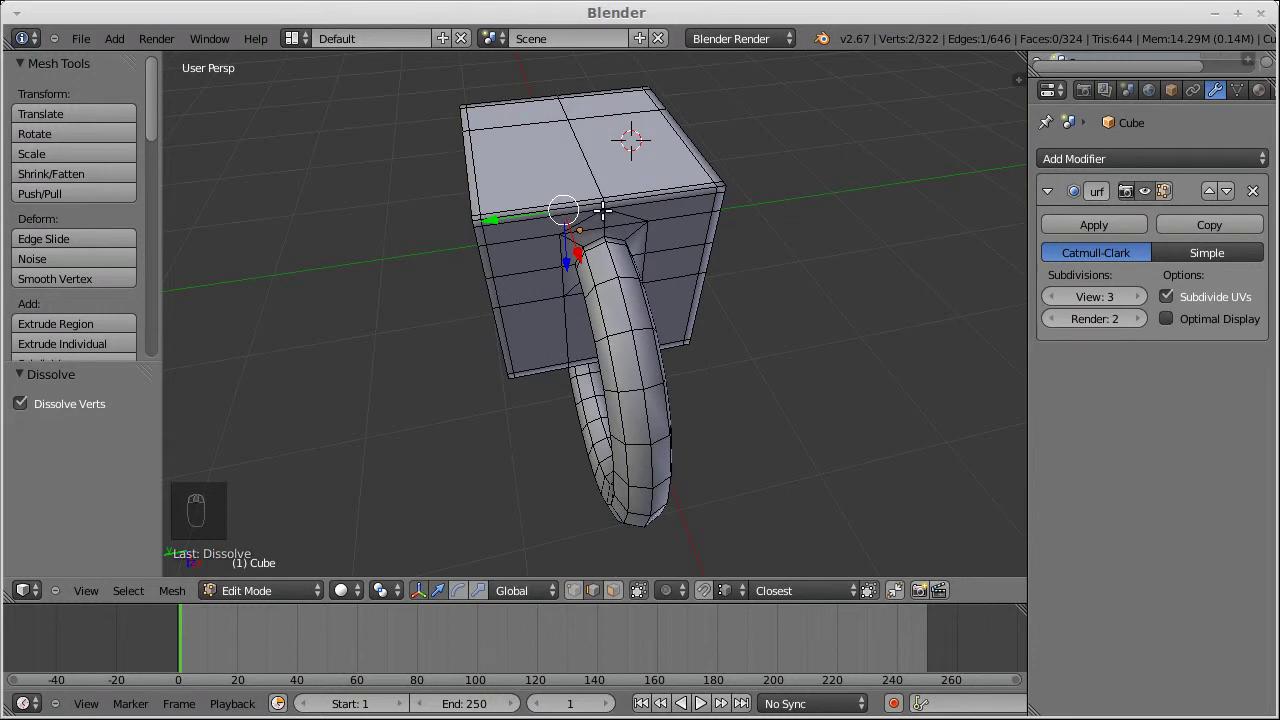
key(x)
click(606, 218)
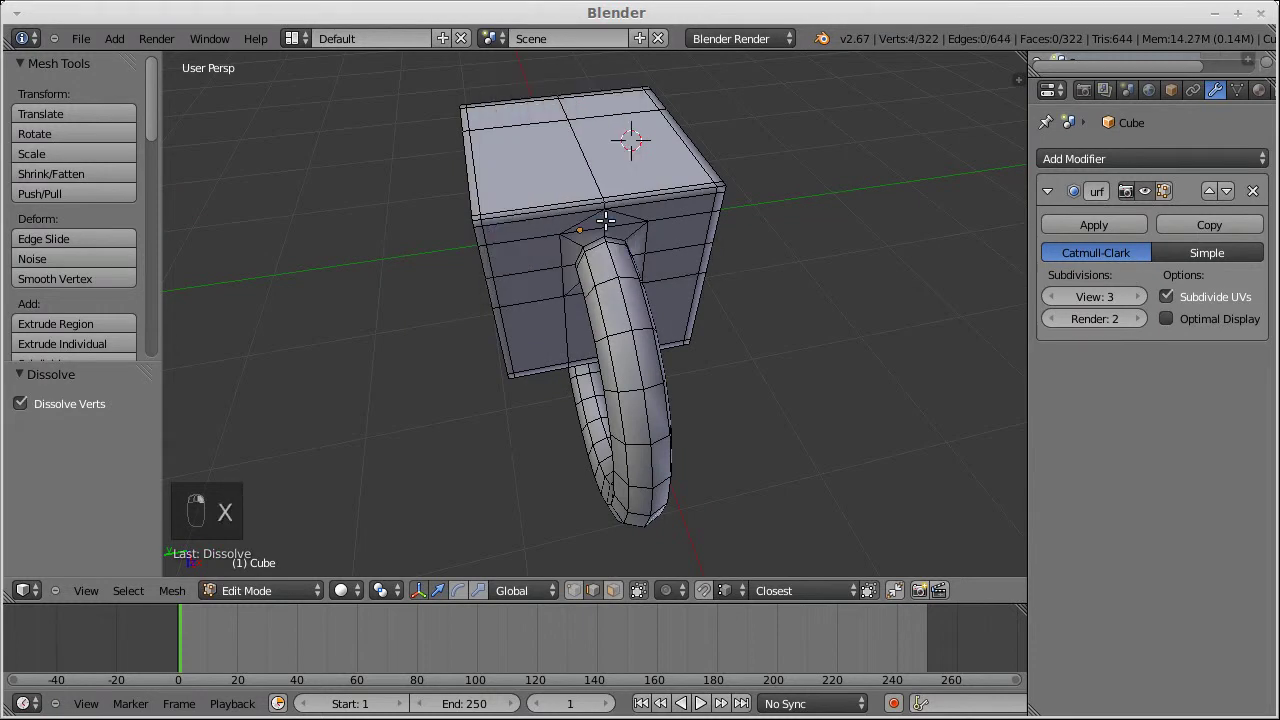
In vertex select mode, merge the three inner vertices on the top face nearest the handle's side end at the last-selected middle one
middle_drag(652, 241, 594, 213)
middle_drag(576, 318, 689, 263)
key(ctrl+Tab)
click(619, 338)
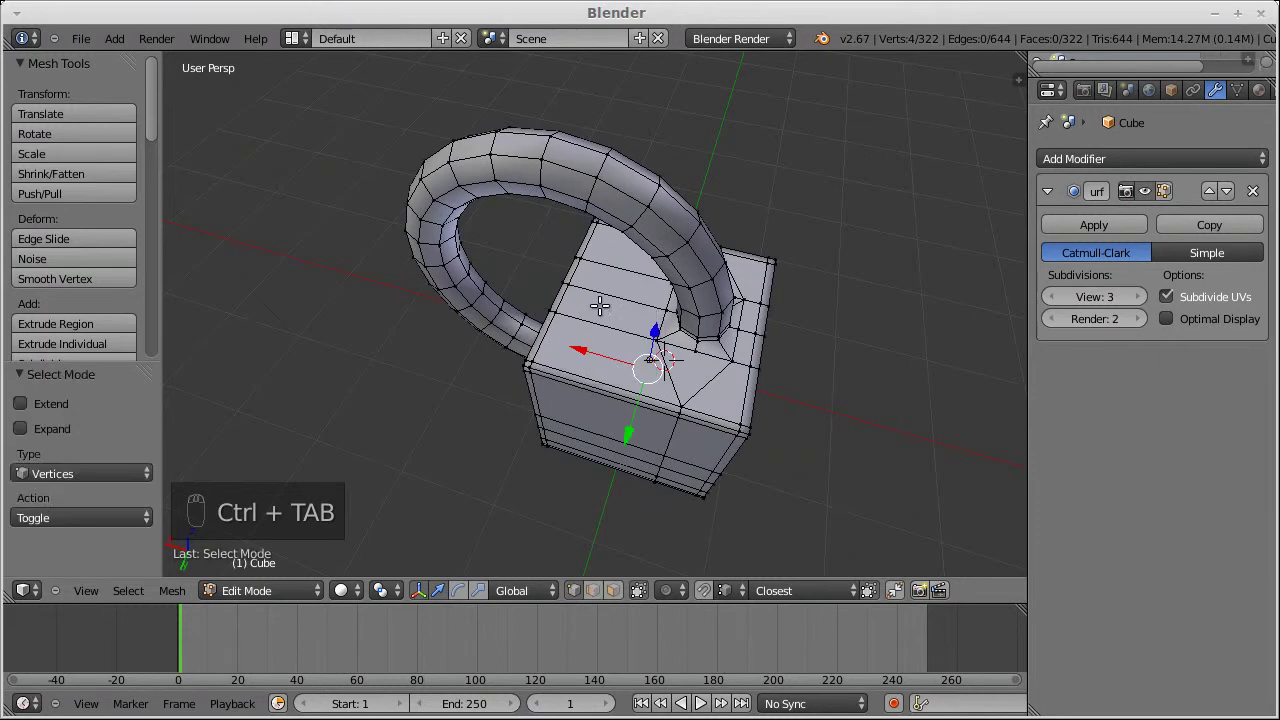
right_click(592, 266)
shift+right_click(563, 317)
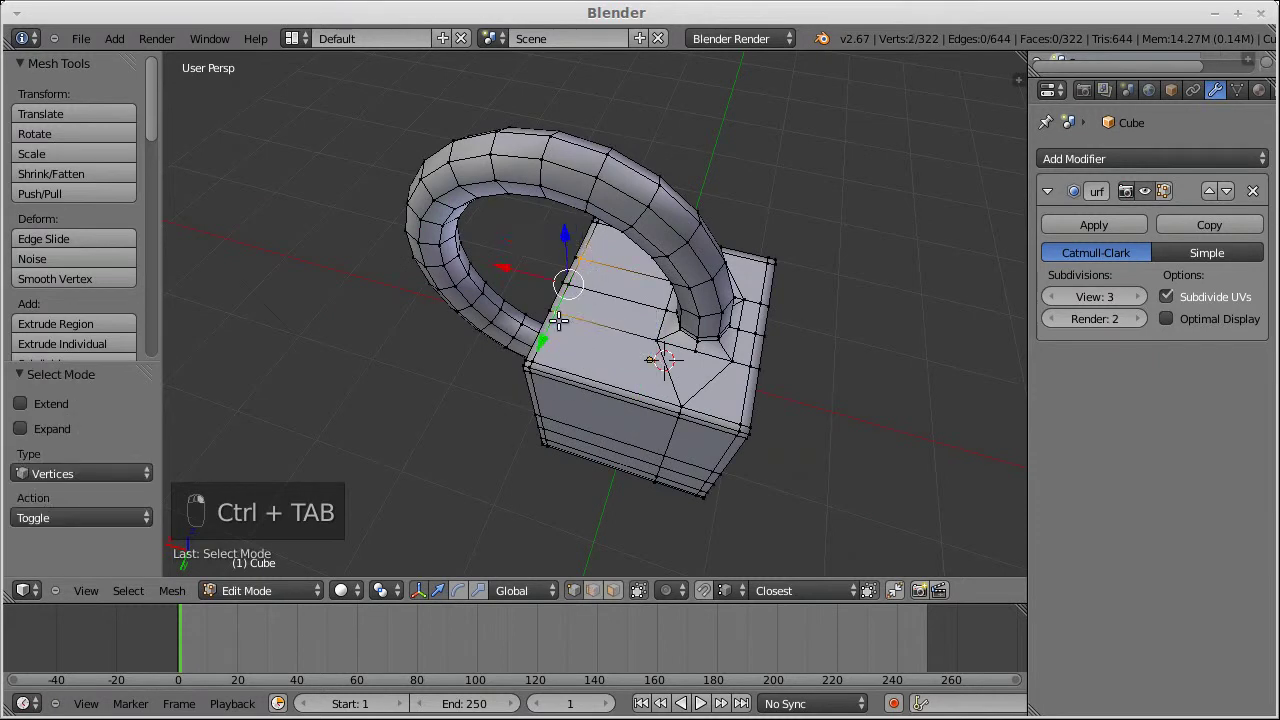
key(alt+m)
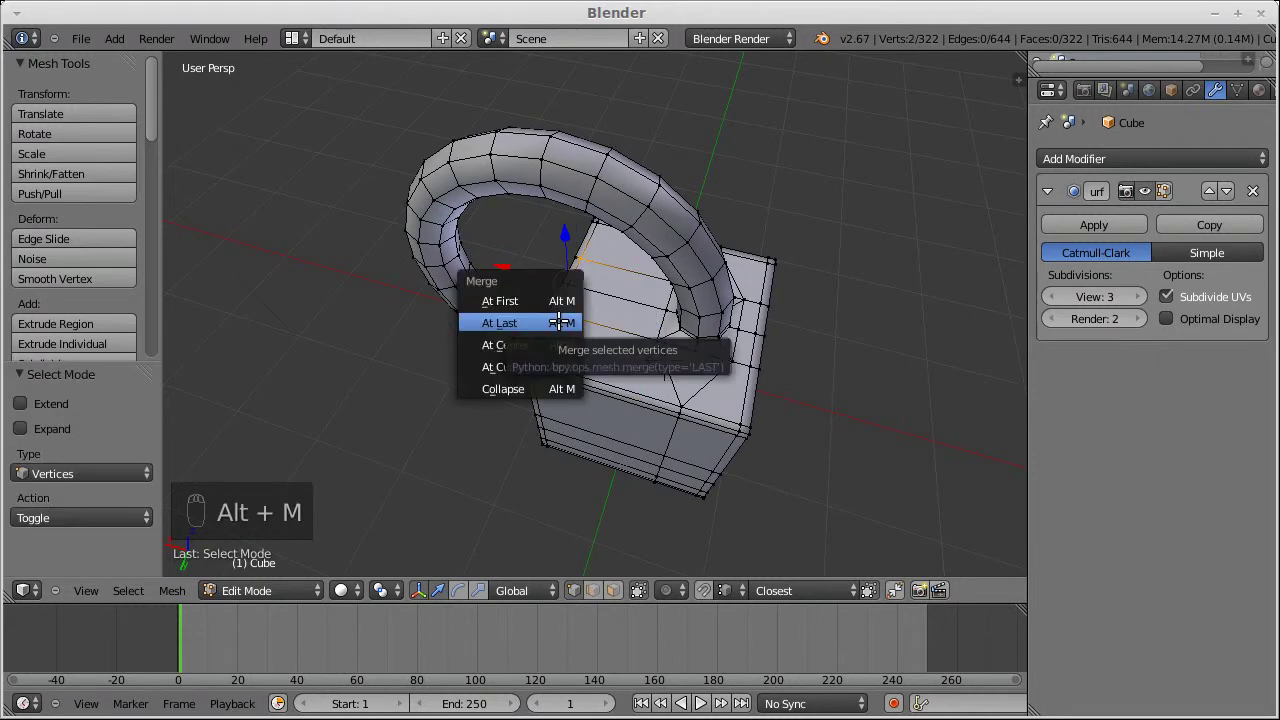
click(520, 322)
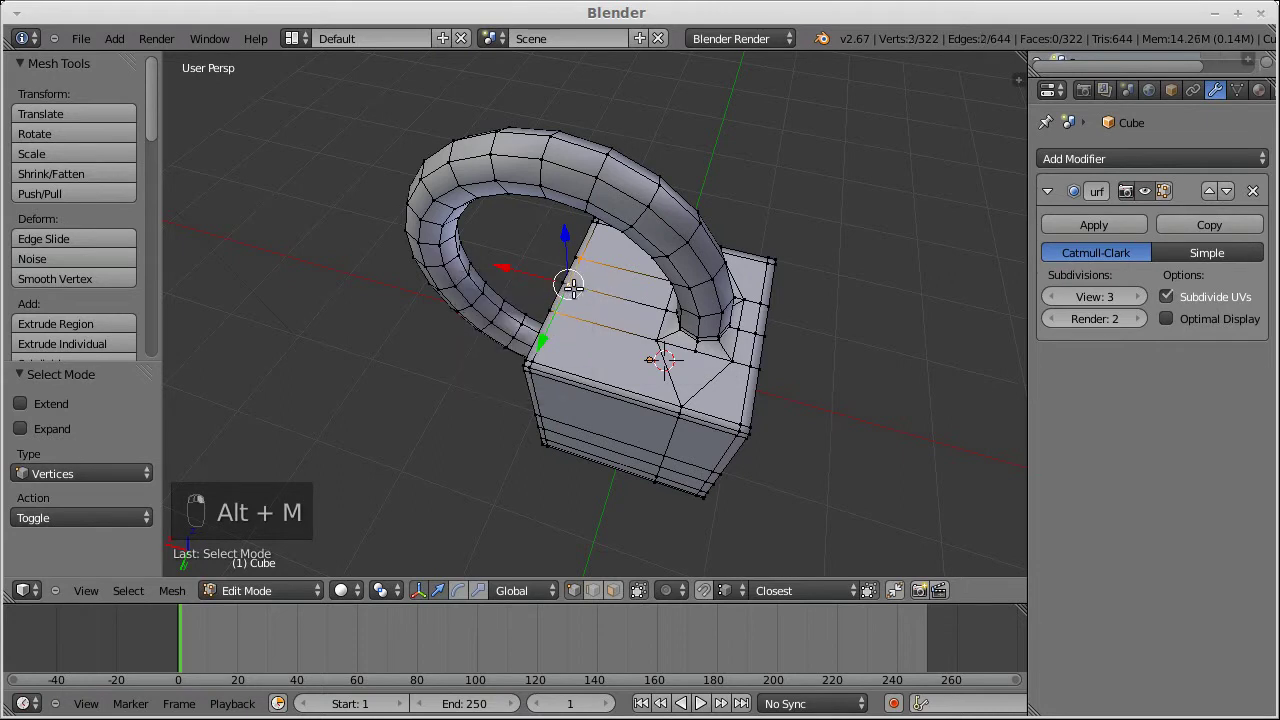
key(alt+m)
click(570, 289)
middle_drag(570, 288, 717, 262)
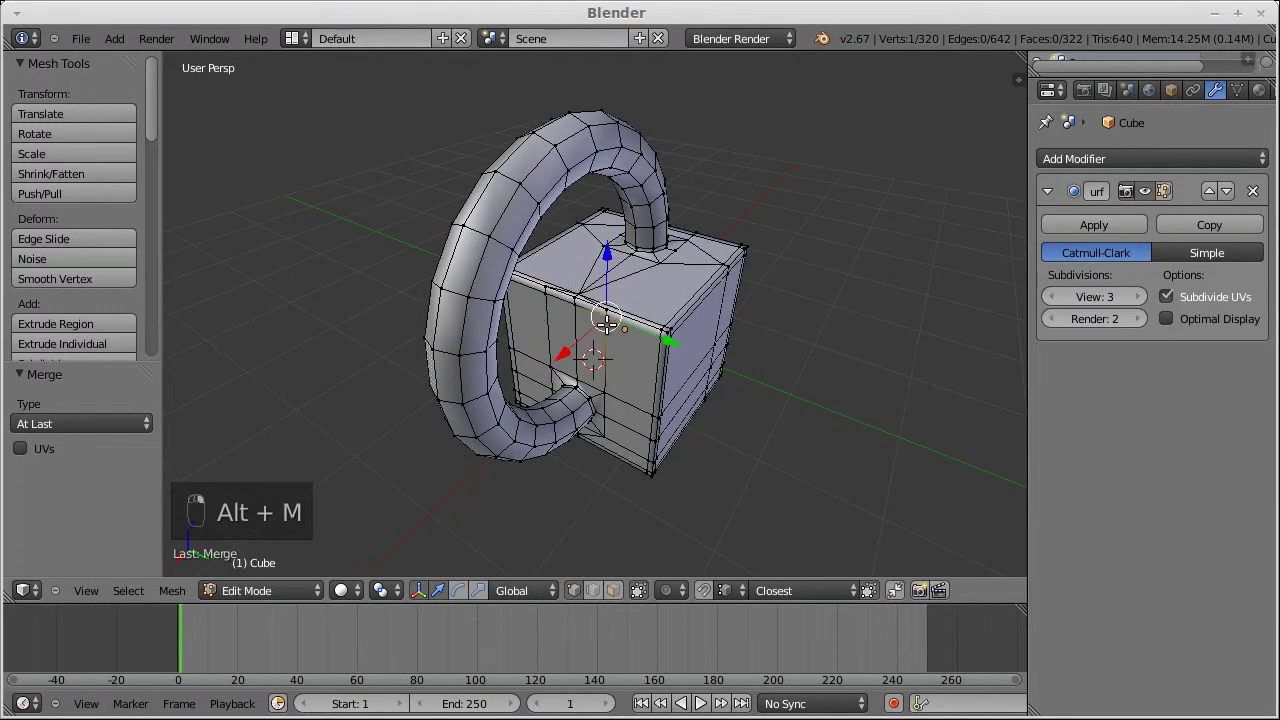
Merge the three vertices of the upper horizontal loop on the handle's side face at the last-selected middle one
shift+right_click(553, 297)
shift+right_click(573, 303)
key(alt+m)
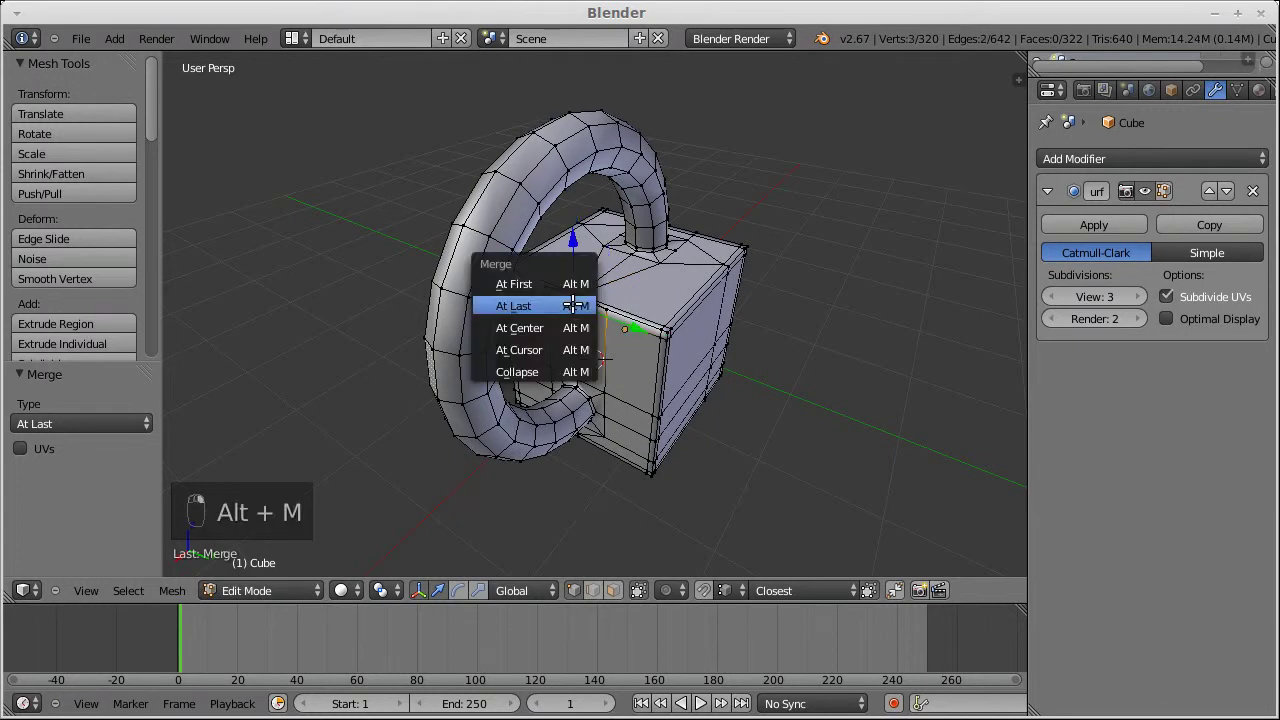
click(573, 305)
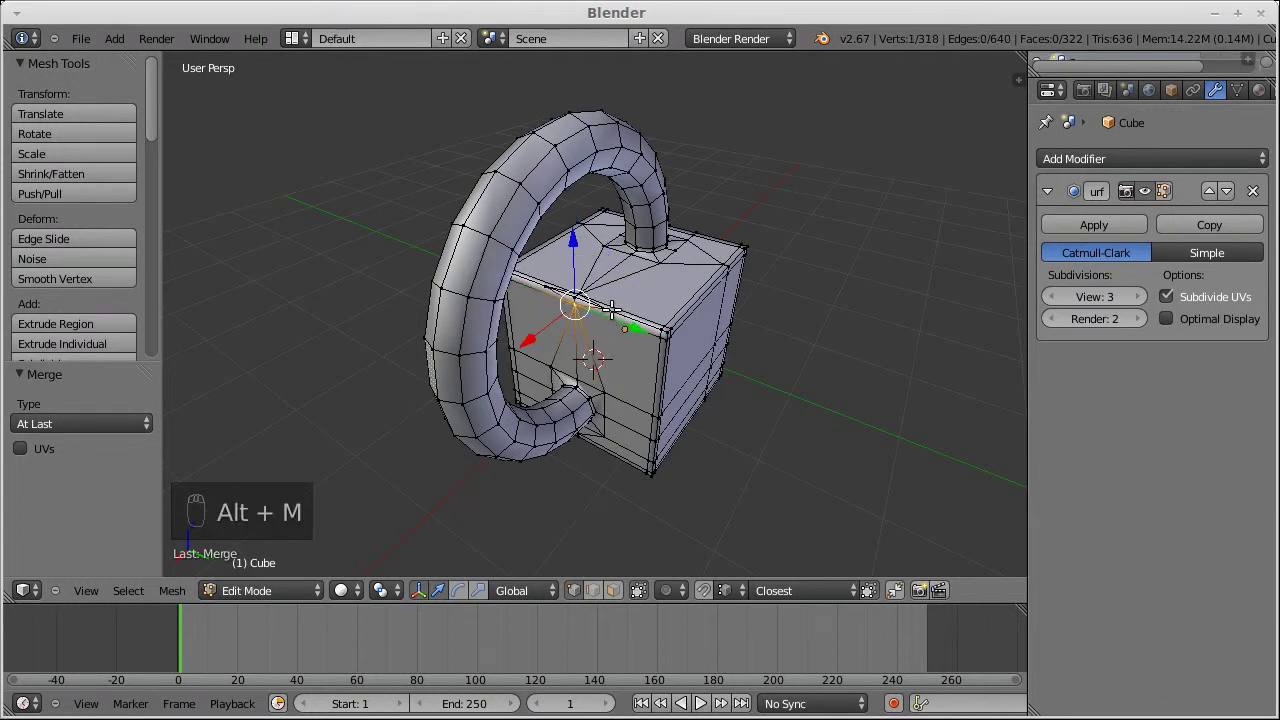
Merge the remaining vertices along the edge shared by the top face and the handle's side face at the last-selected middle one
right_click(607, 308)
shift+right_click(570, 297)
key(alt+m)
click(574, 297)
In edge select mode, dissolve the two middle edges running from the merged vertices to the handle bases on the side and top faces
key(ctrl+Tab)
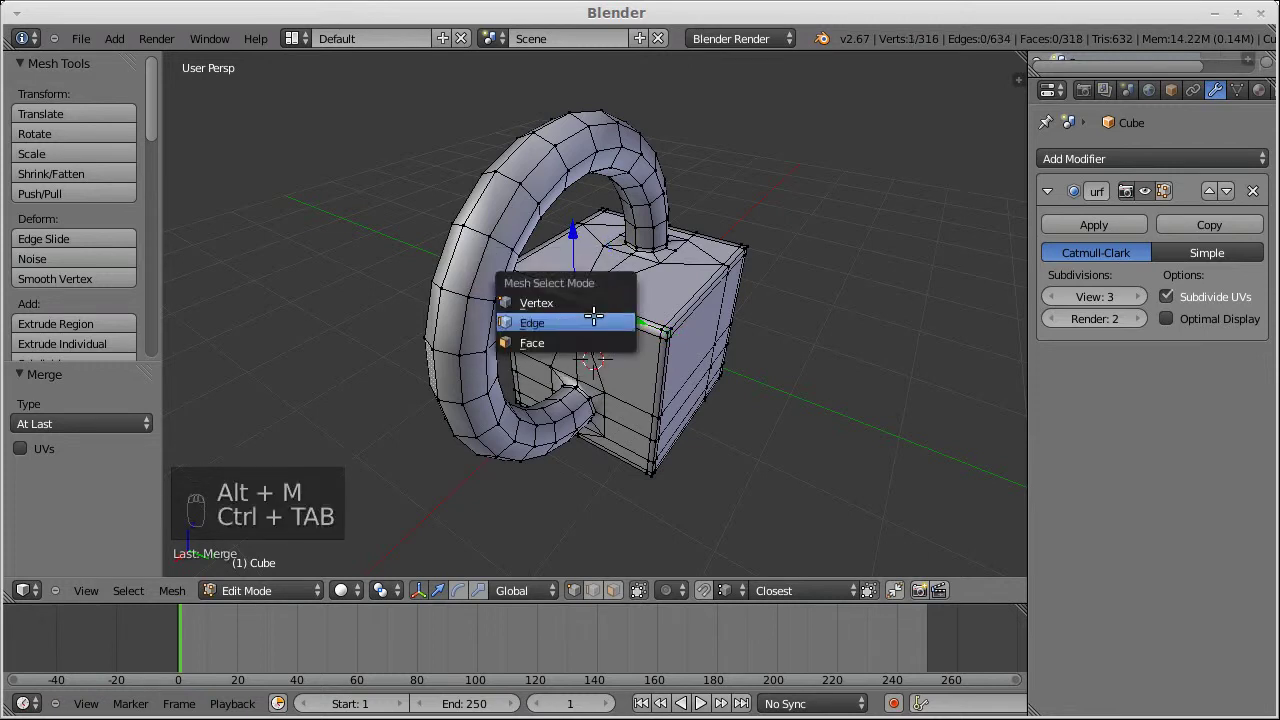
click(595, 317)
right_click(575, 337)
shift+right_click(608, 266)
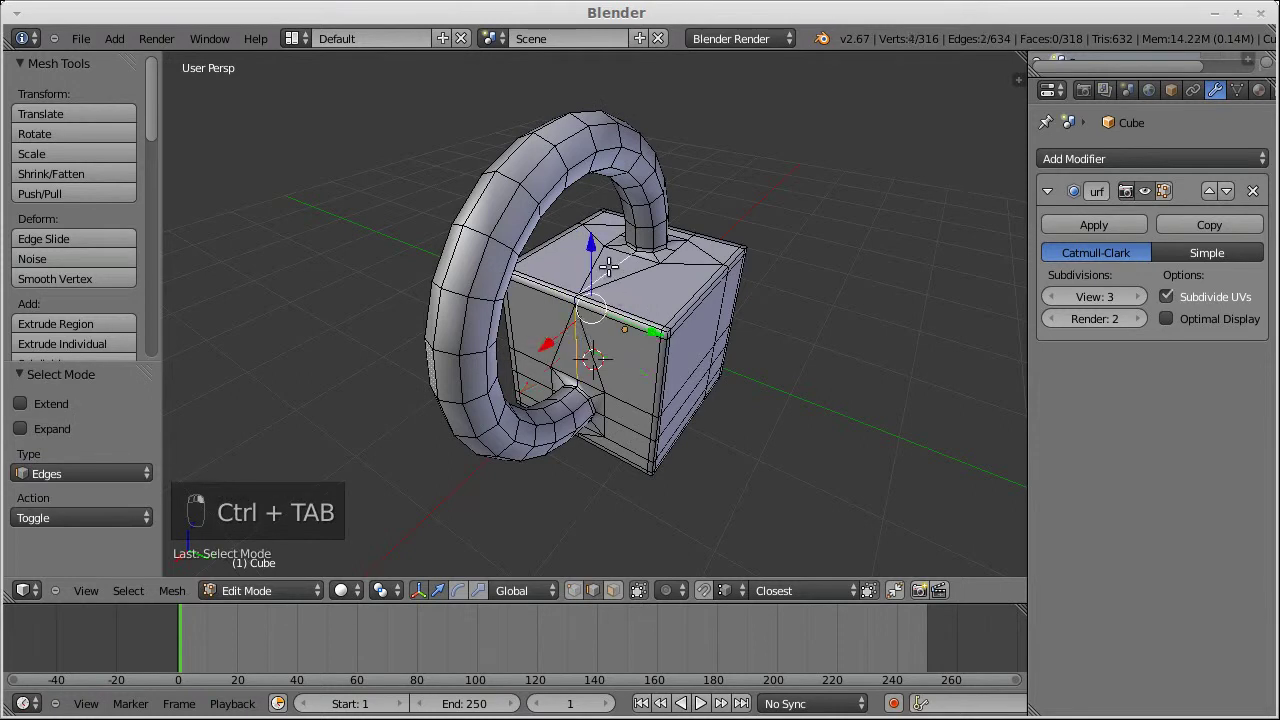
key(x)
click(608, 266)
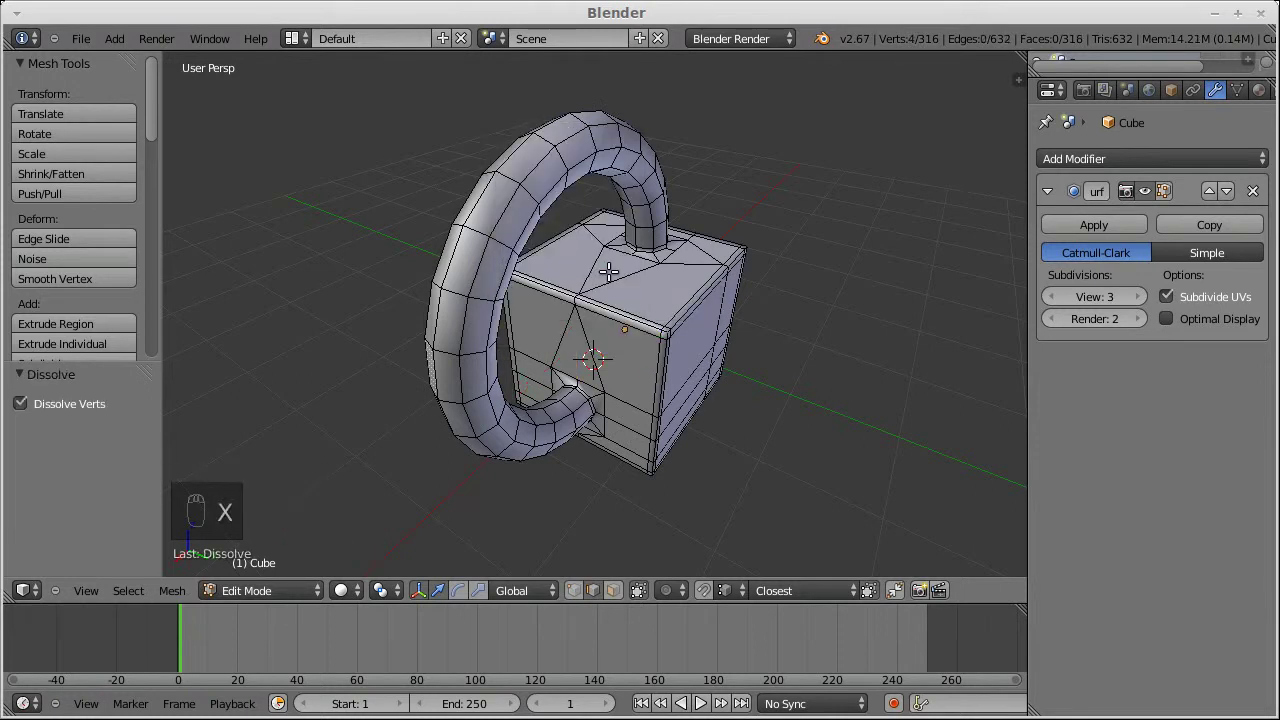
Check the smoothed model in Object Mode, then select and frame the edge loop at the handle's base on the top face
middle_drag(600, 271, 527, 268)
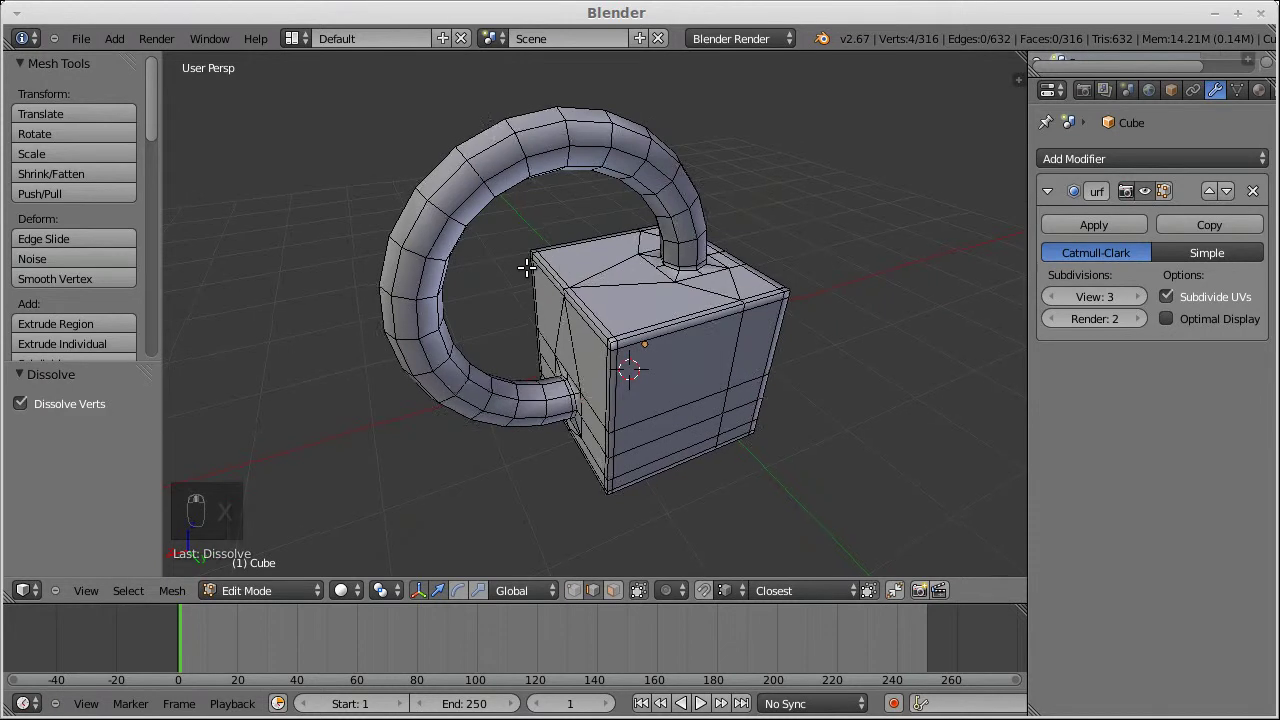
key(Tab)
middle_drag(828, 333, 568, 283)
scroll(568, 281, up, 3)
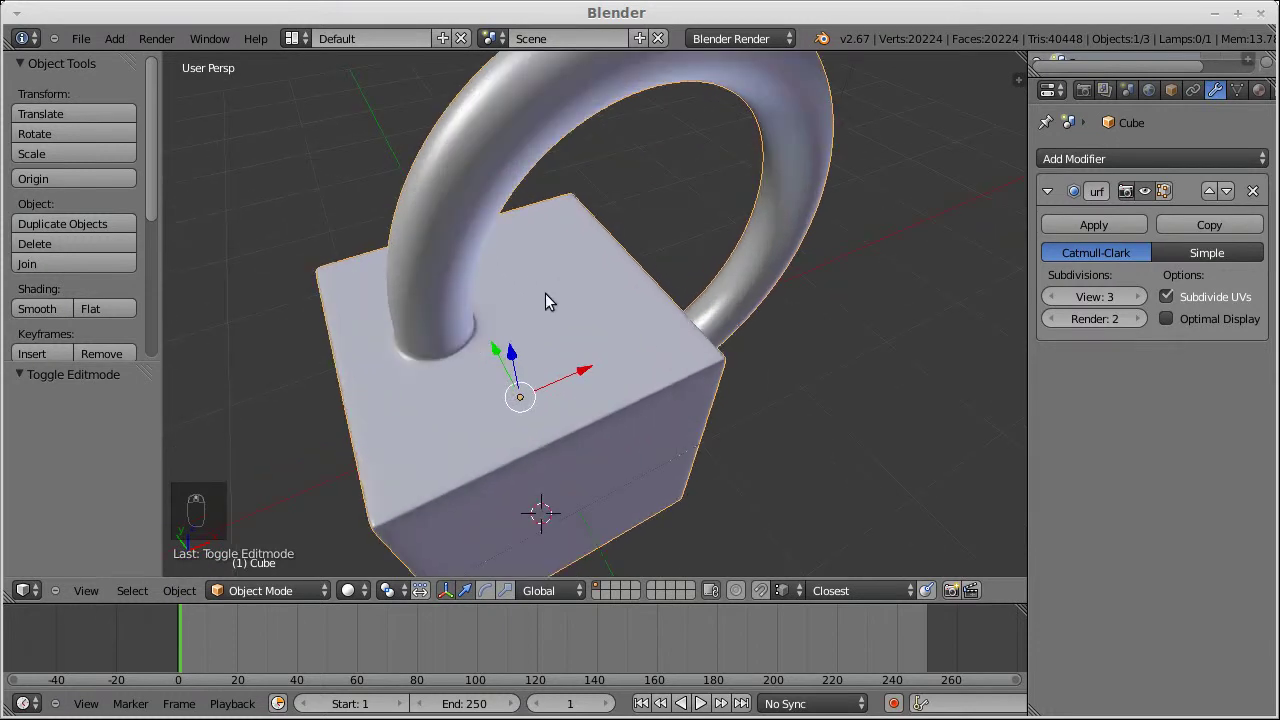
key(Tab)
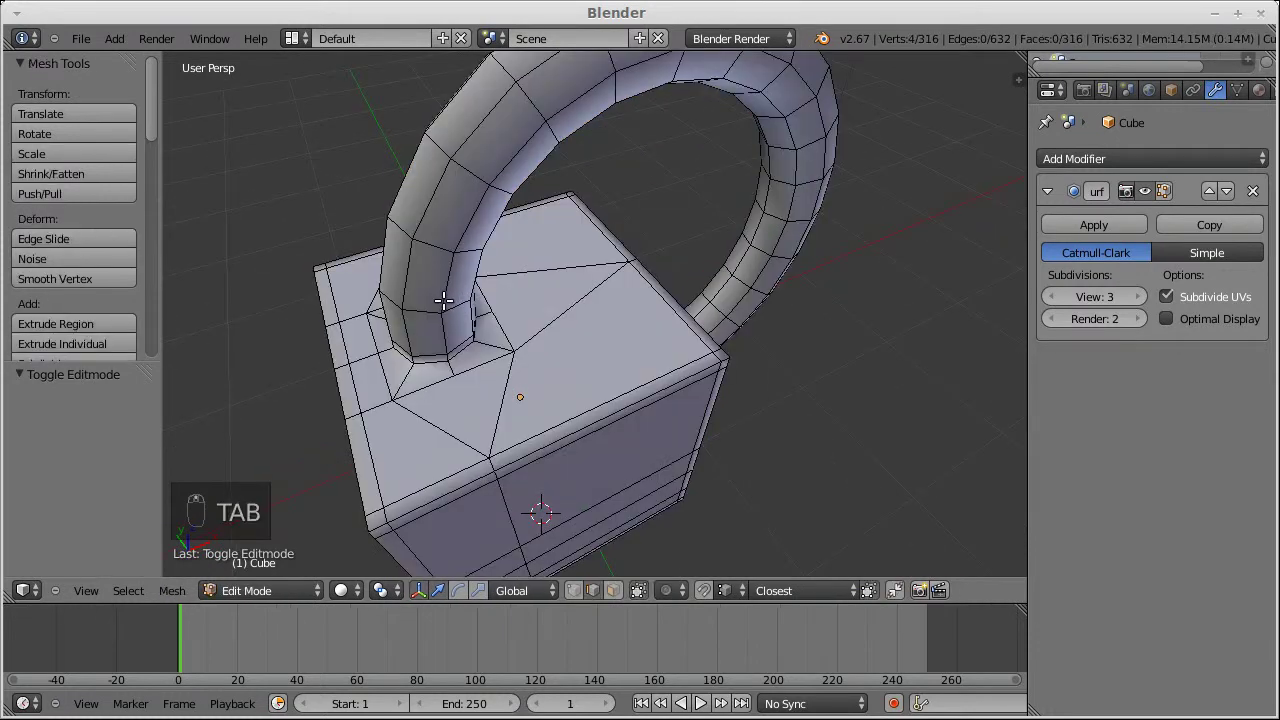
ctrl+alt+right_click(428, 361)
key(a)
alt+right_click(428, 361)
key(KP_Decimal)
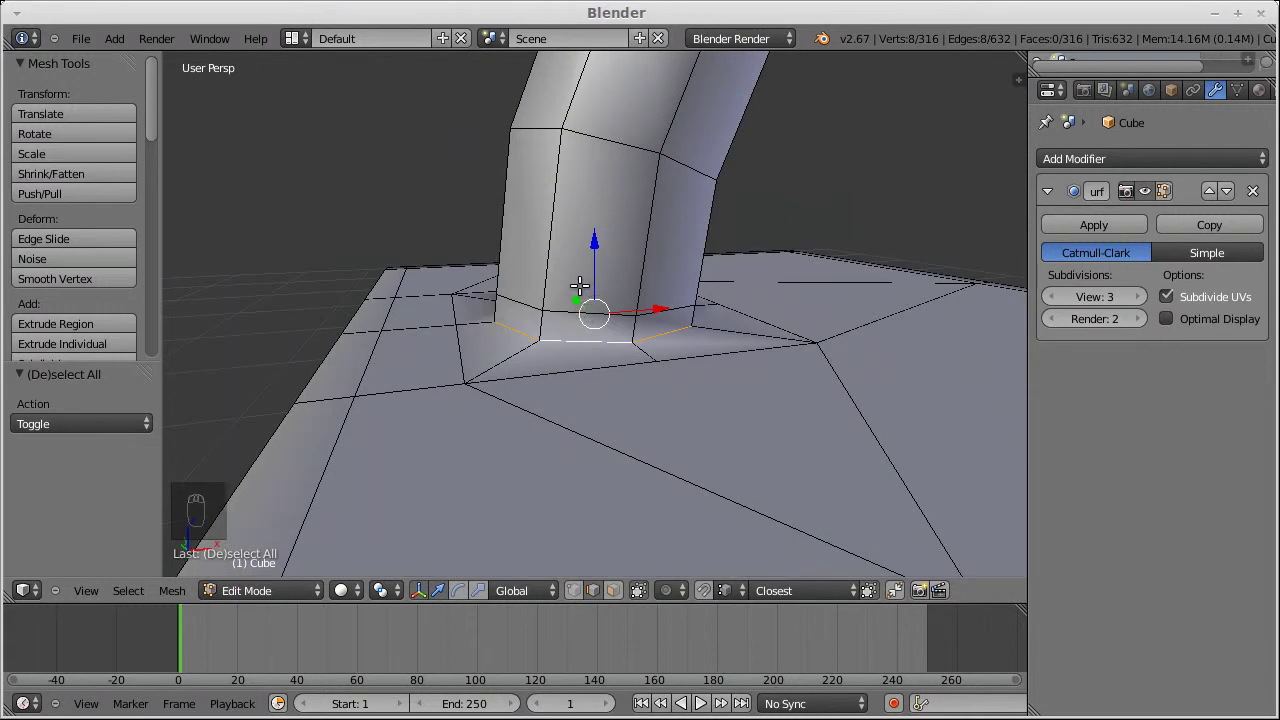
middle_drag(549, 321, 543, 386)
Add one loop cut around the handle's base on the top face, sliding it evenly toward the handle with a factor of about 0.453
key(ctrl+r)
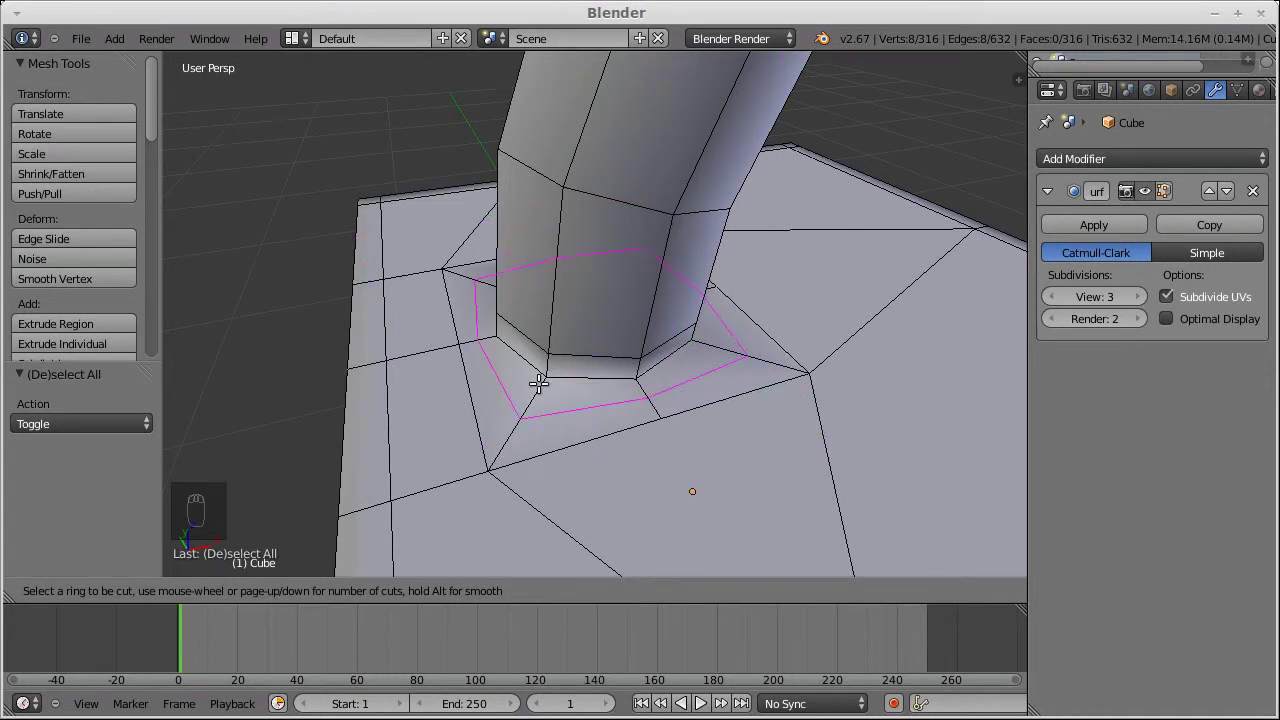
click(533, 388)
key(e)
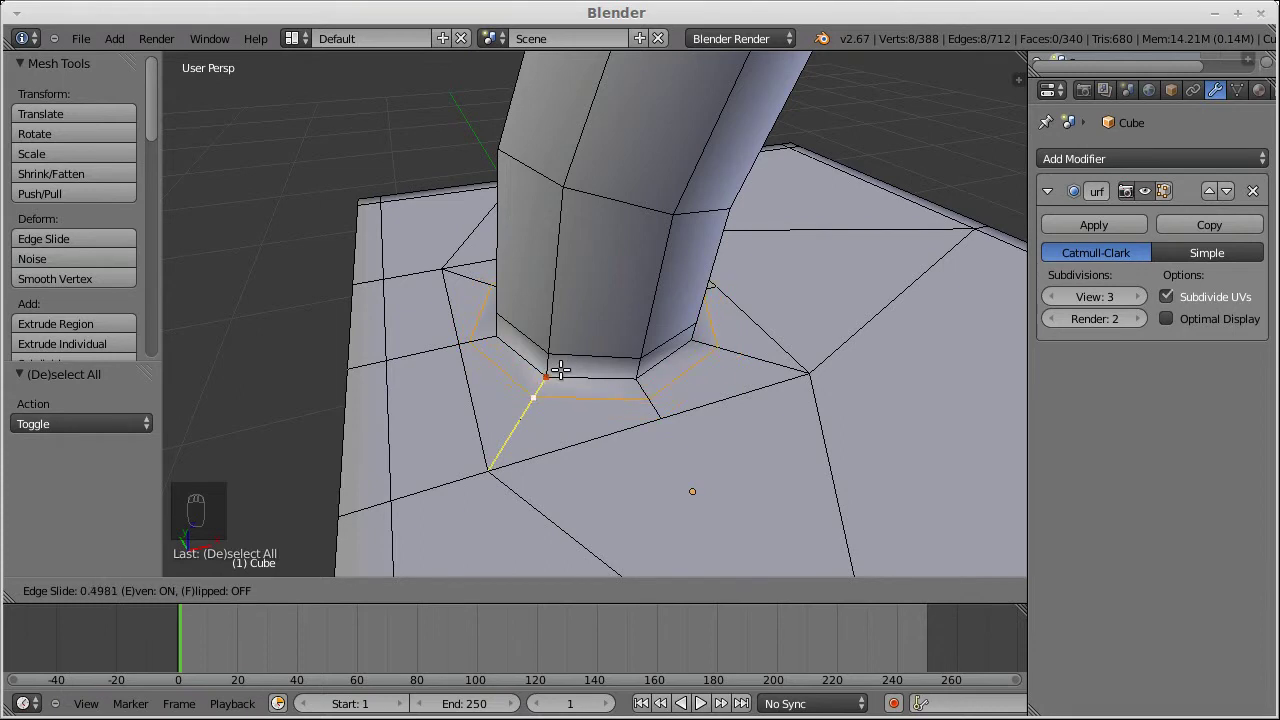
key(e)
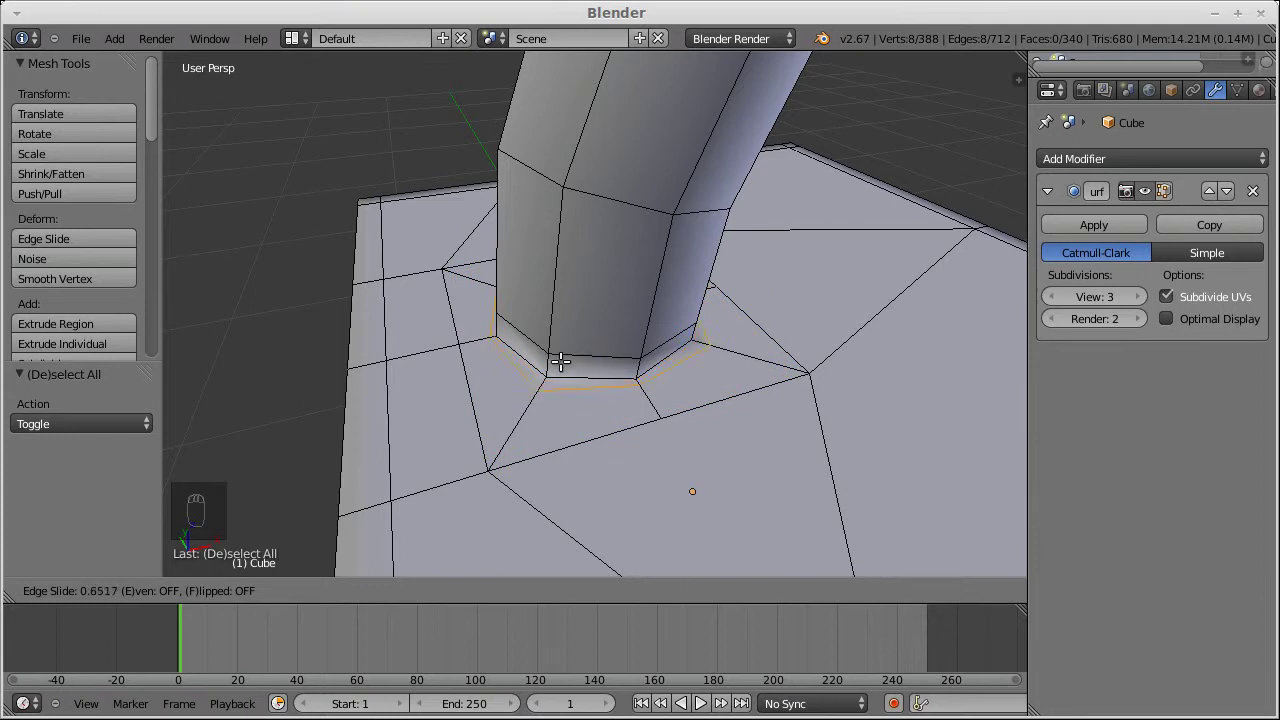
key(e)
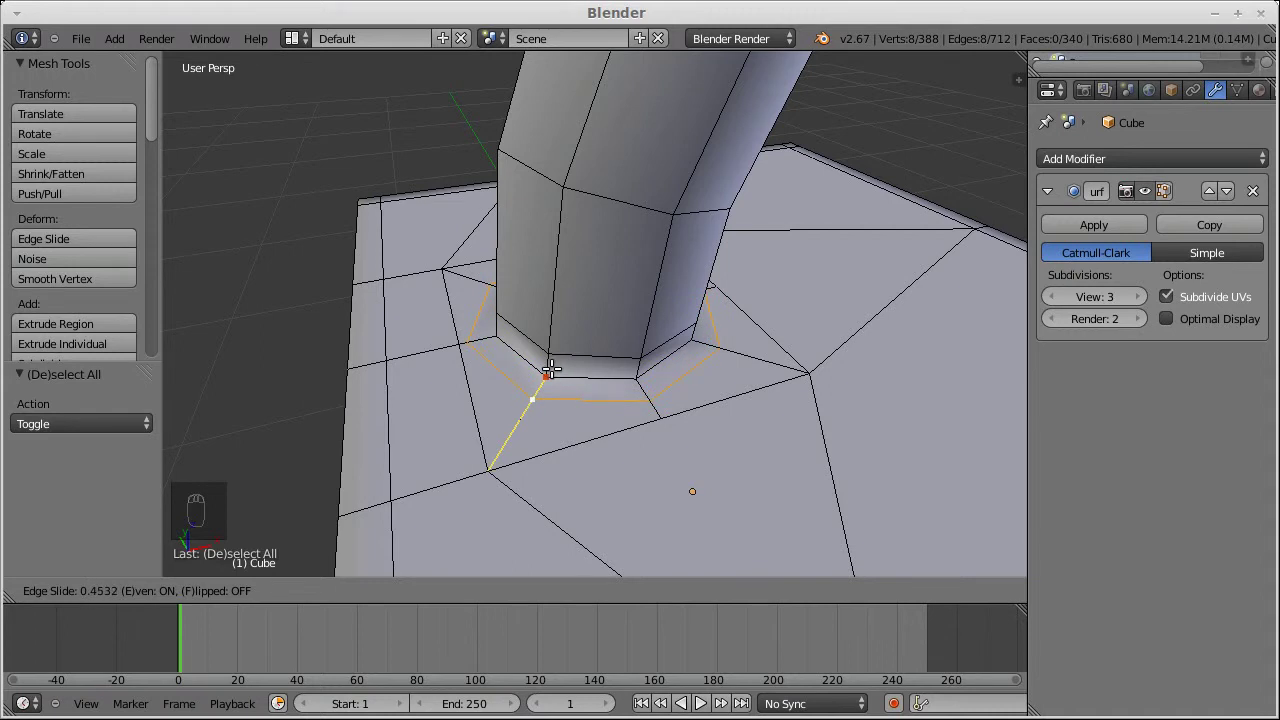
click(551, 369)
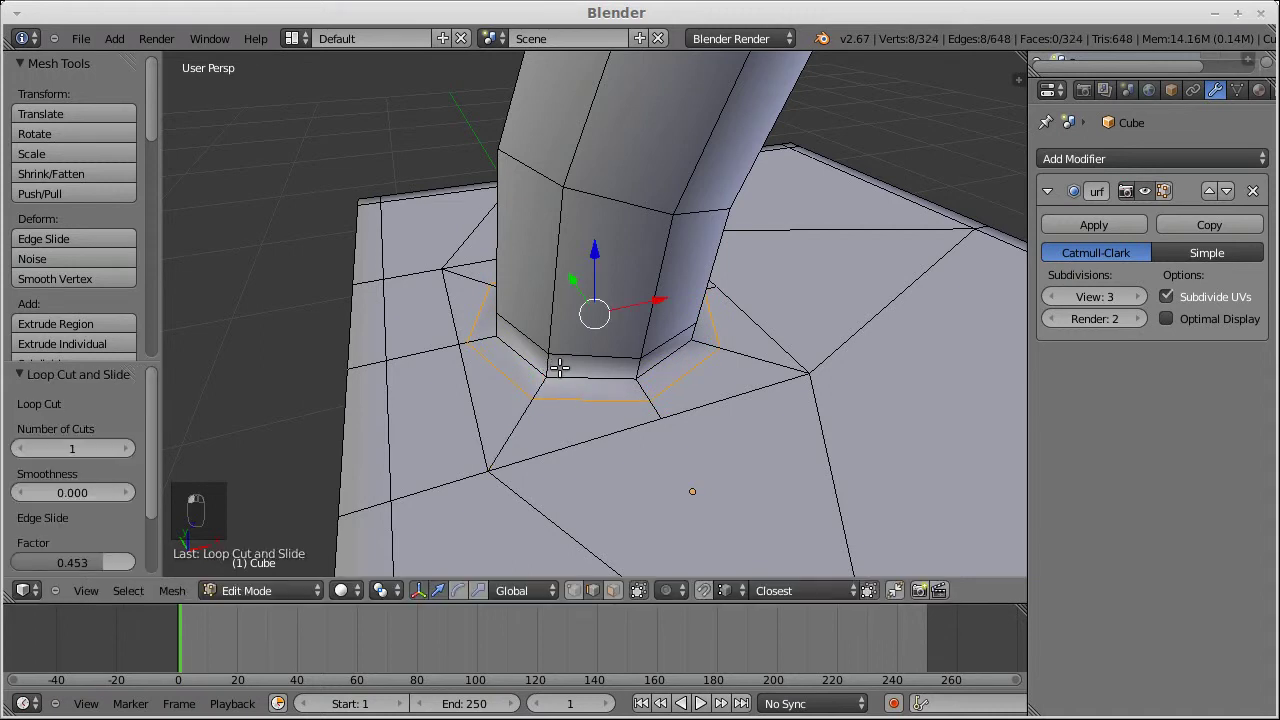
Compare the smoothed top handle joint with and without the new loop cut by undoing and redoing it in Object Mode
key(Tab)
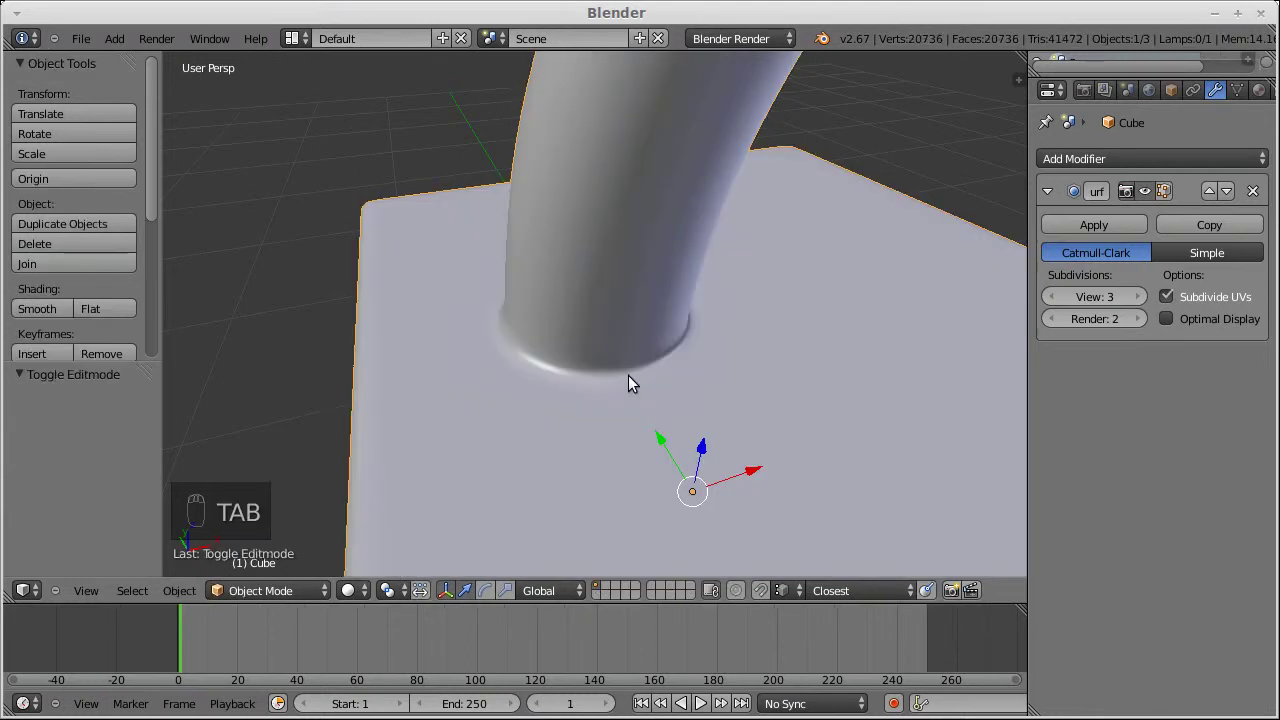
middle_drag(628, 375, 628, 380)
key(ctrl+z)
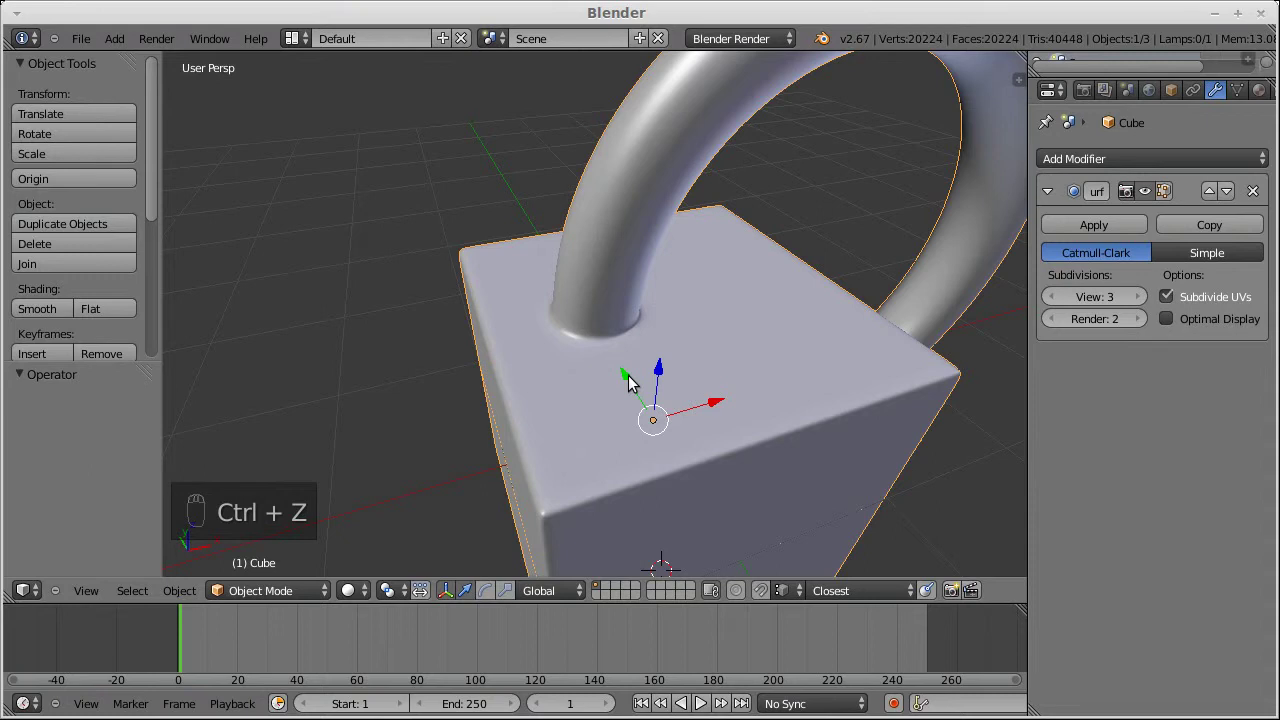
key(ctrl+shift+z)
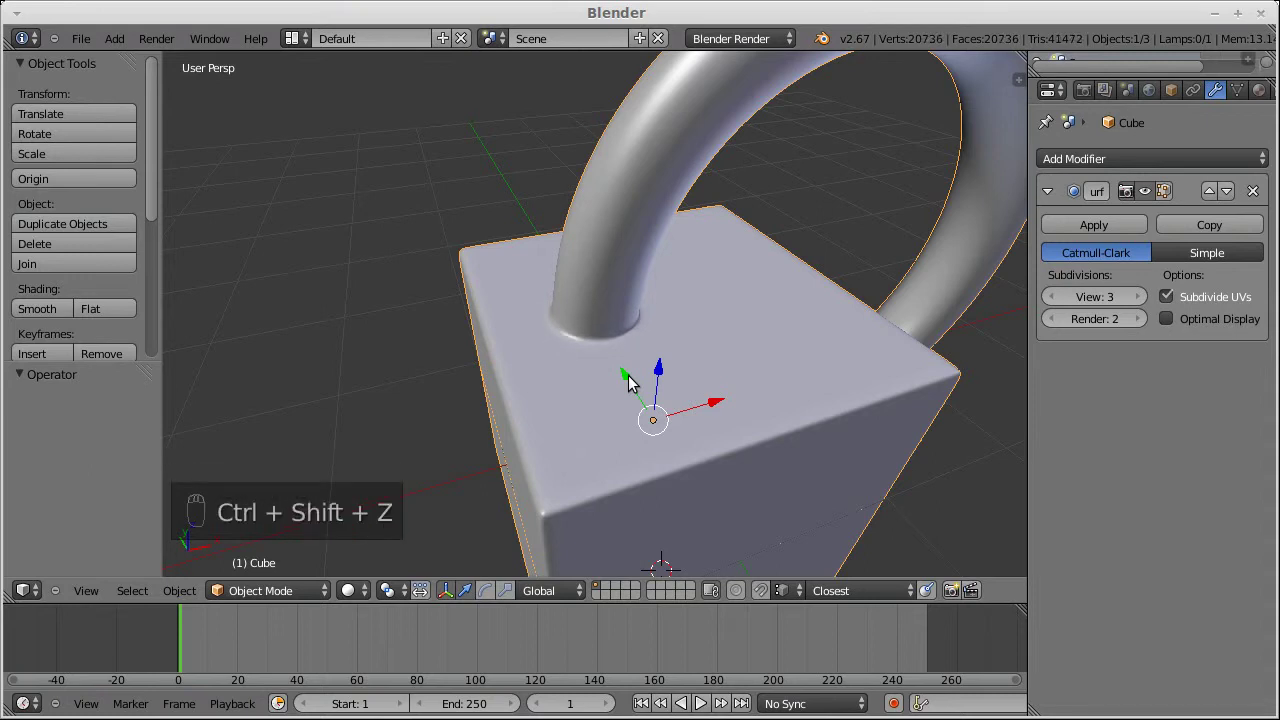
key(ctrl+shift+z)
Add one loop cut around the handle's base on the side face, sliding it evenly toward the handle with a factor of about 0.624
middle_drag(848, 337, 670, 468)
key(Tab)
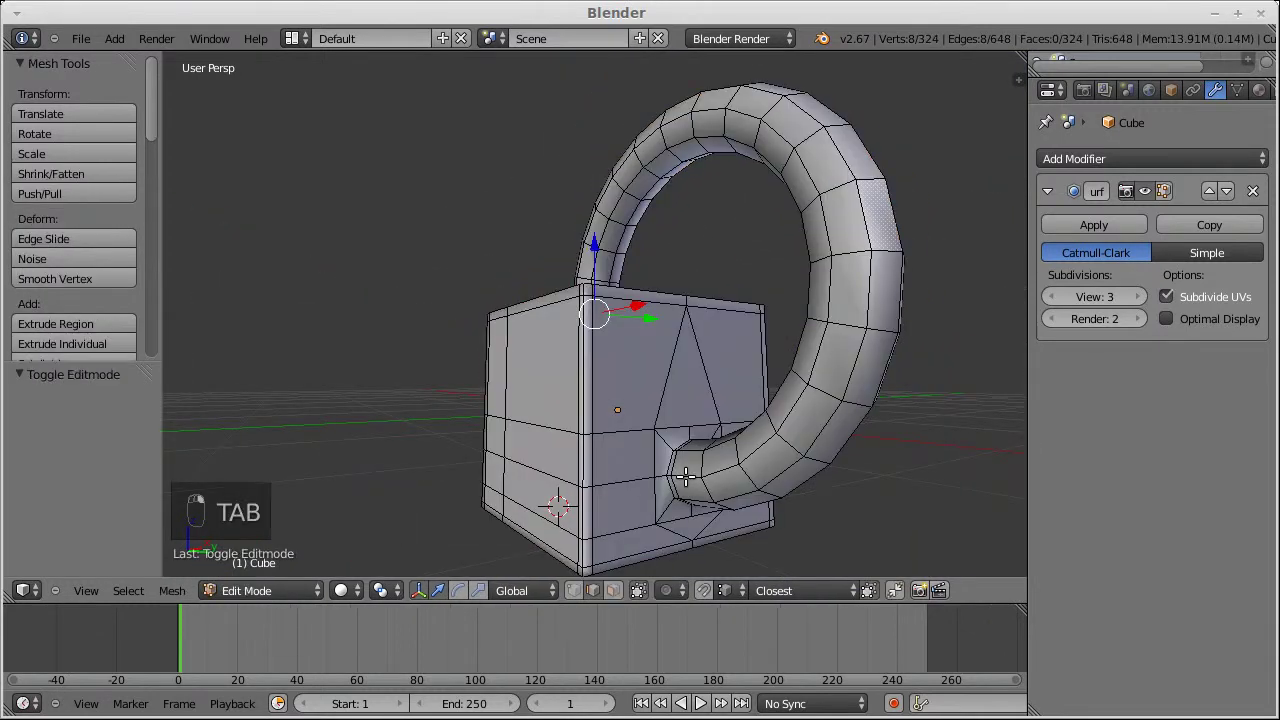
right_click(664, 437)
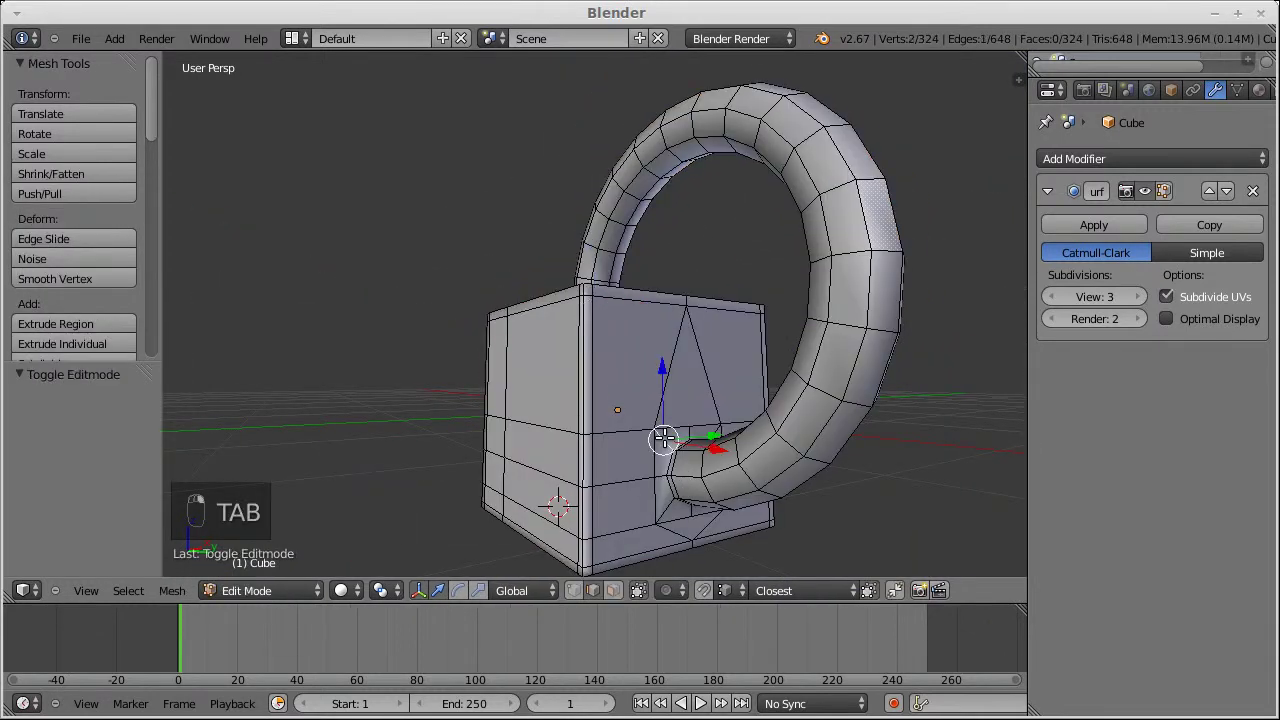
key(KP_Decimal)
scroll(700, 439, down, 11)
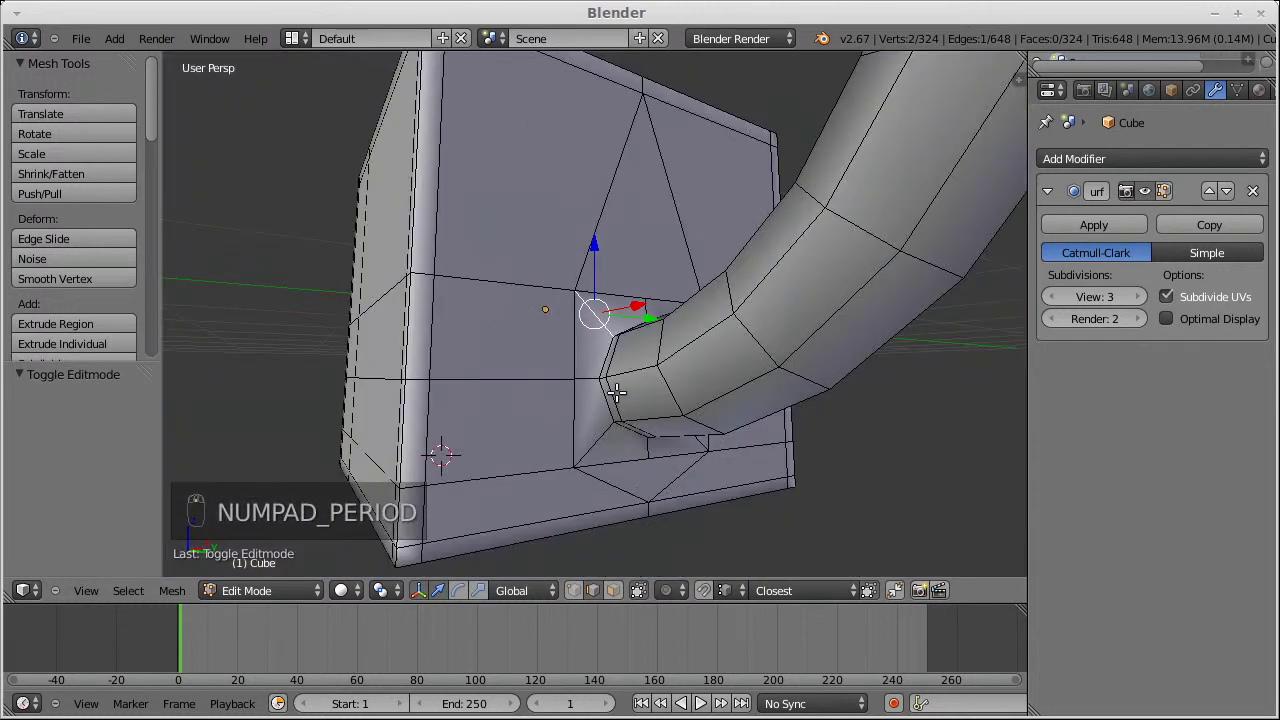
key(ctrl+r)
click(603, 328)
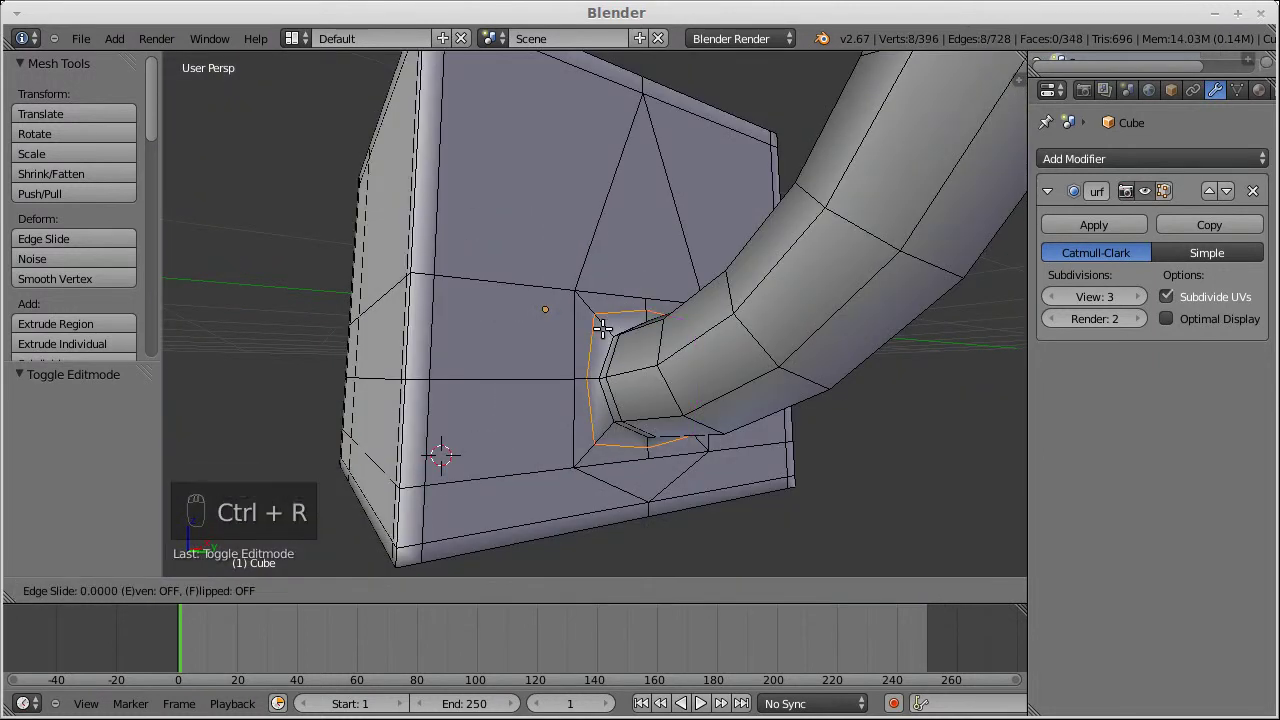
key(e)
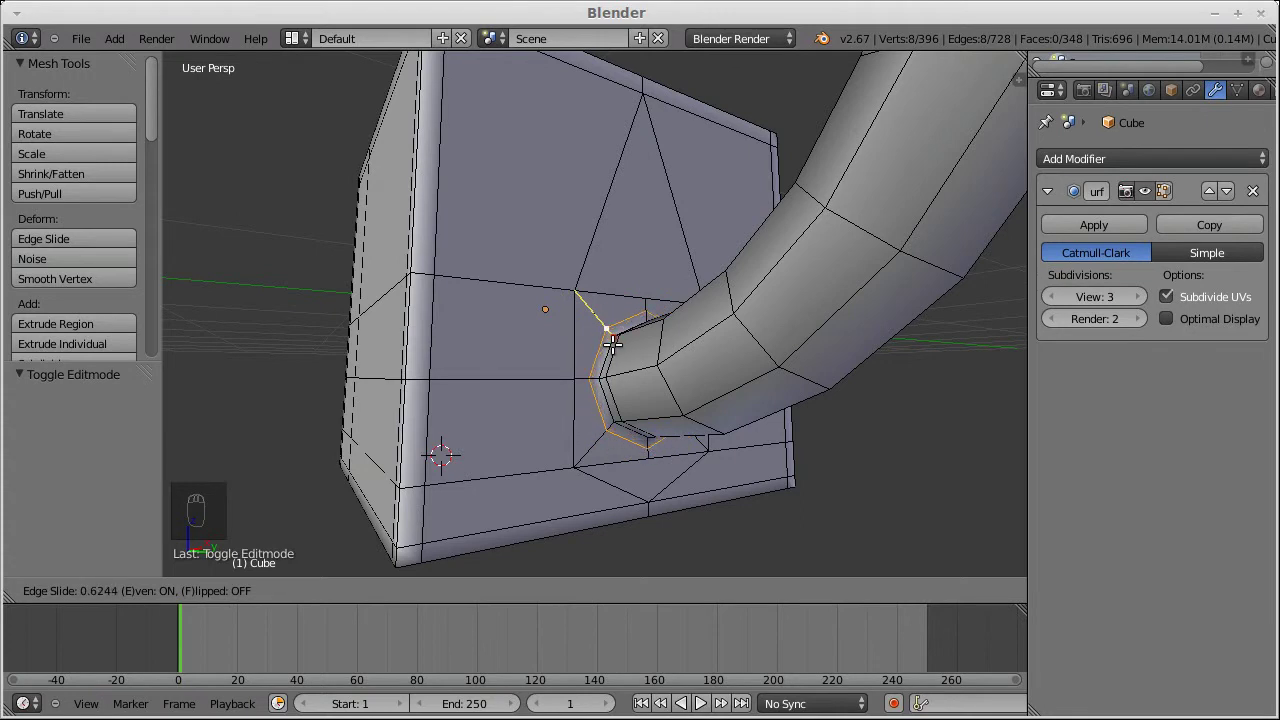
click(612, 343)
middle_drag(611, 325, 628, 334)
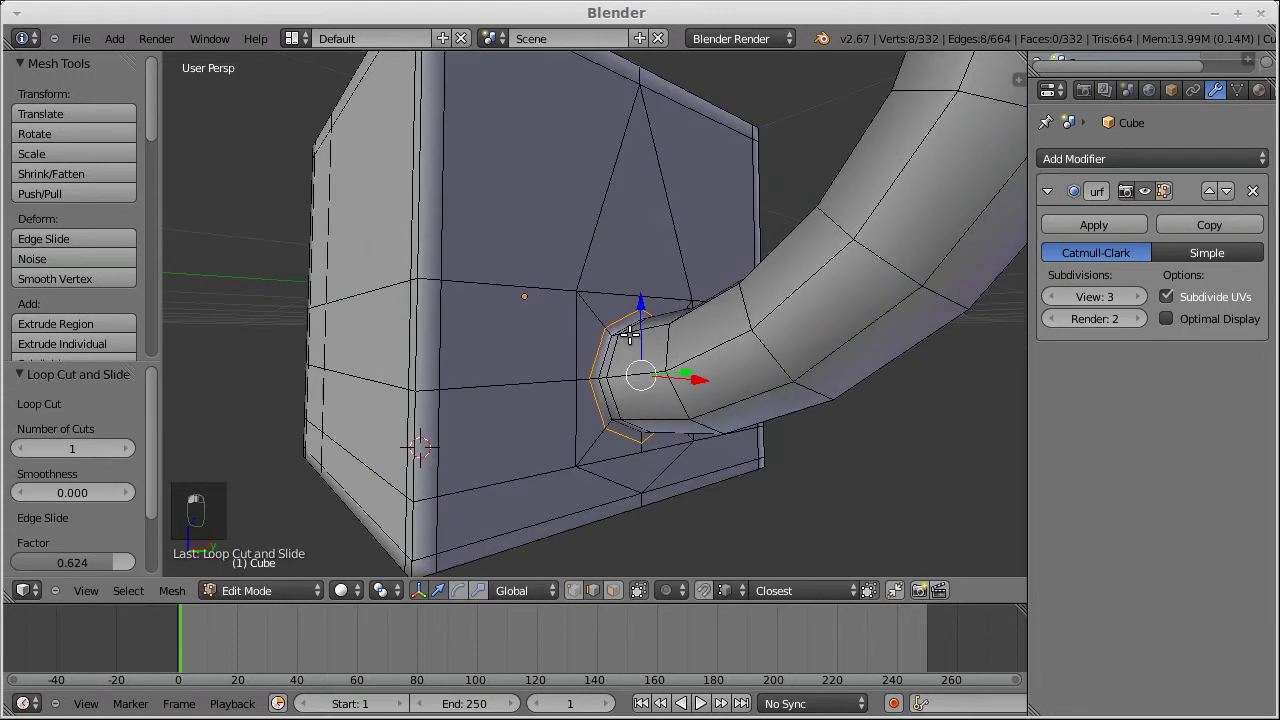
Merge the three vertices beside the handle joint, along the side face's near vertical edge, at the last selected middle vertex
key(Tab)
middle_drag(614, 291, 606, 374)
scroll(508, 309, down, 5)
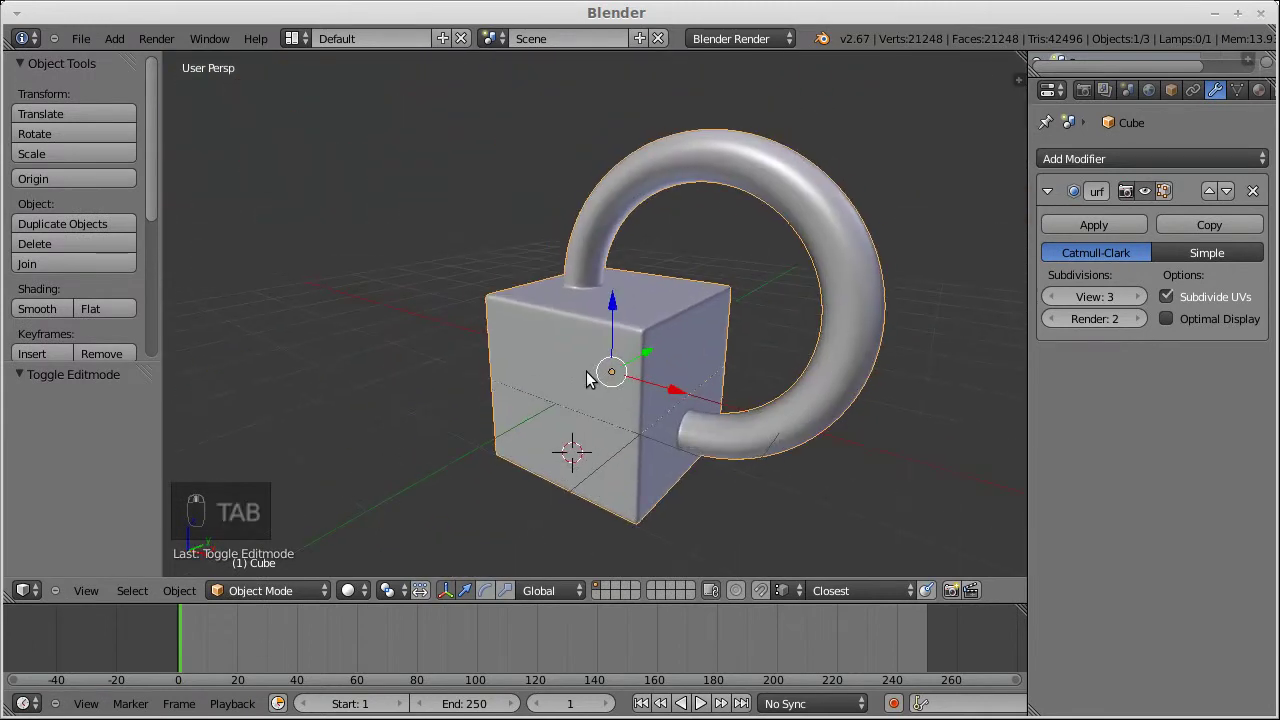
key(Tab)
middle_drag(596, 446, 536, 361)
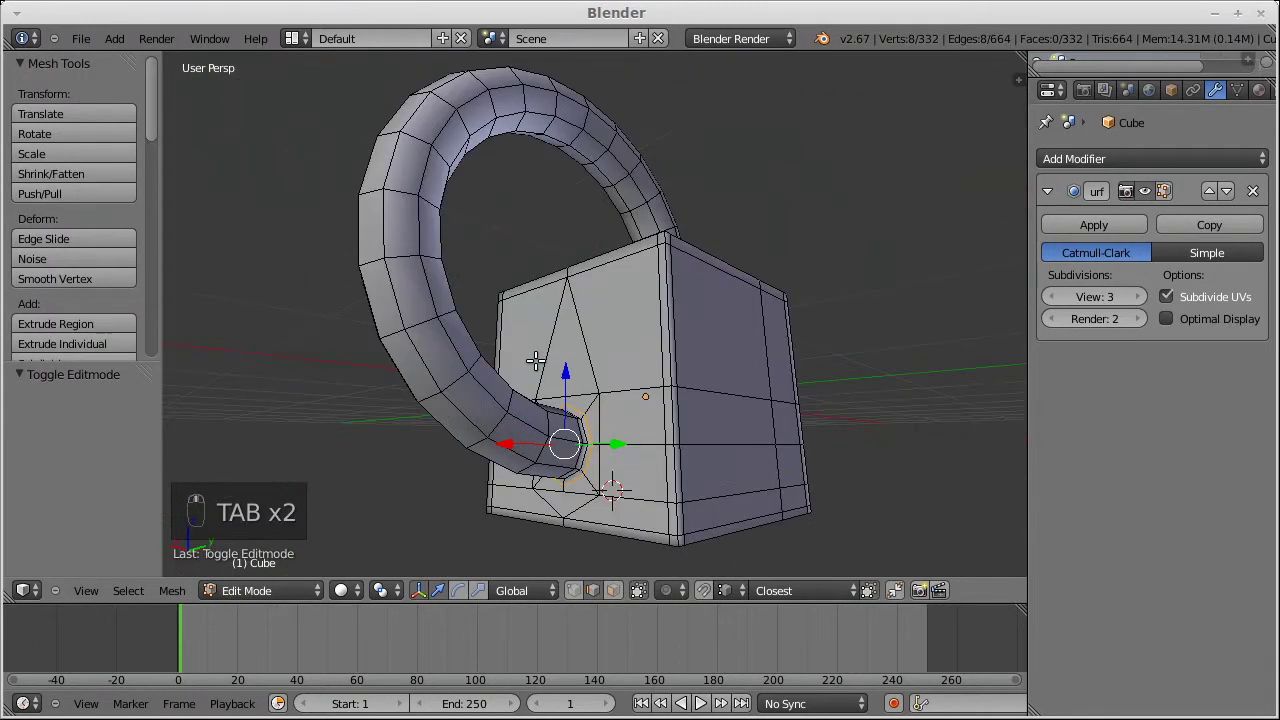
key(ctrl+Tab)
click(538, 345)
right_click(665, 385)
ctrl+right_click(666, 500)
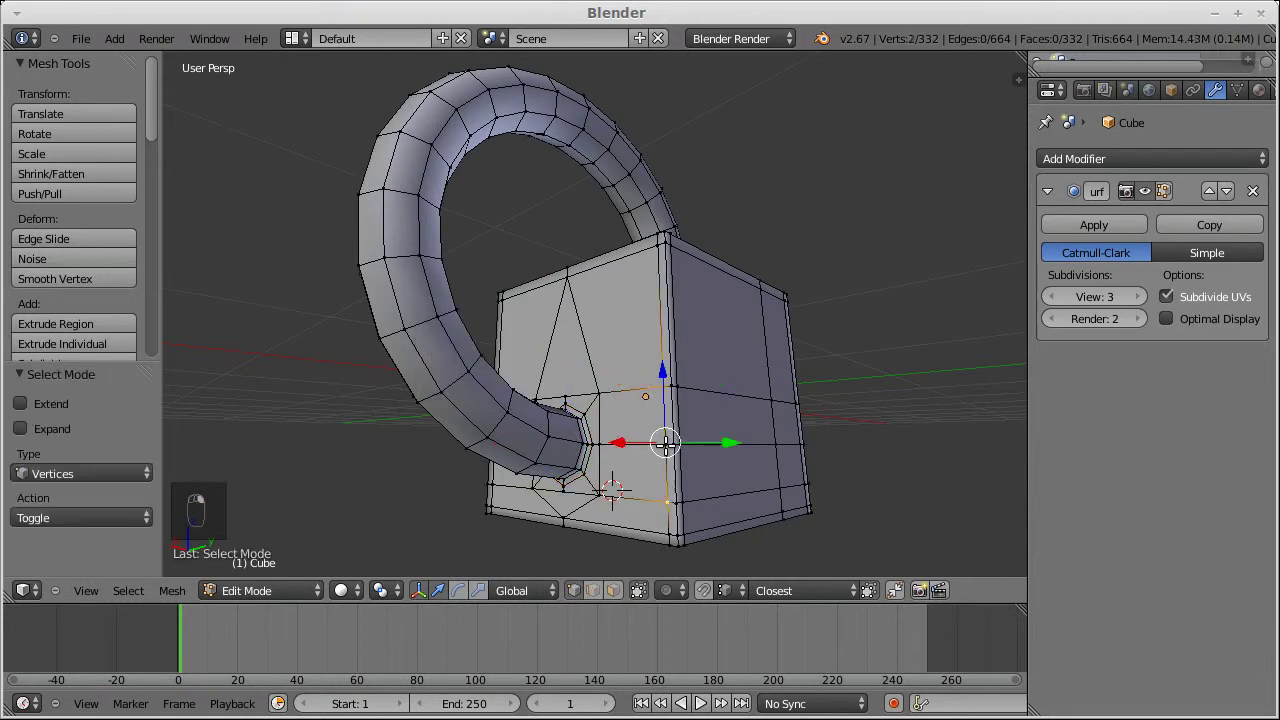
key(alt+m)
click(665, 450)
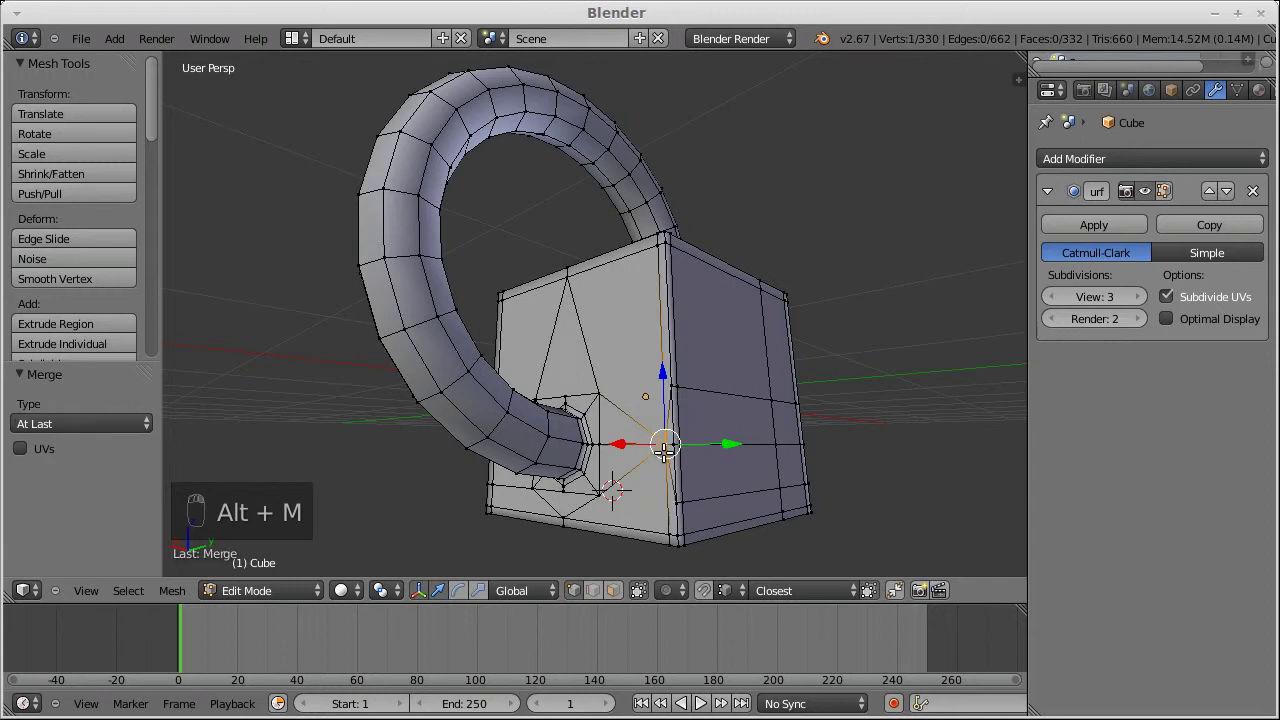
Merge the three matching vertices along the opposite vertical edge of the handle's side face at the last selected middle vertex
middle_drag(537, 436, 615, 408)
right_click(610, 405)
ctrl+right_click(610, 490)
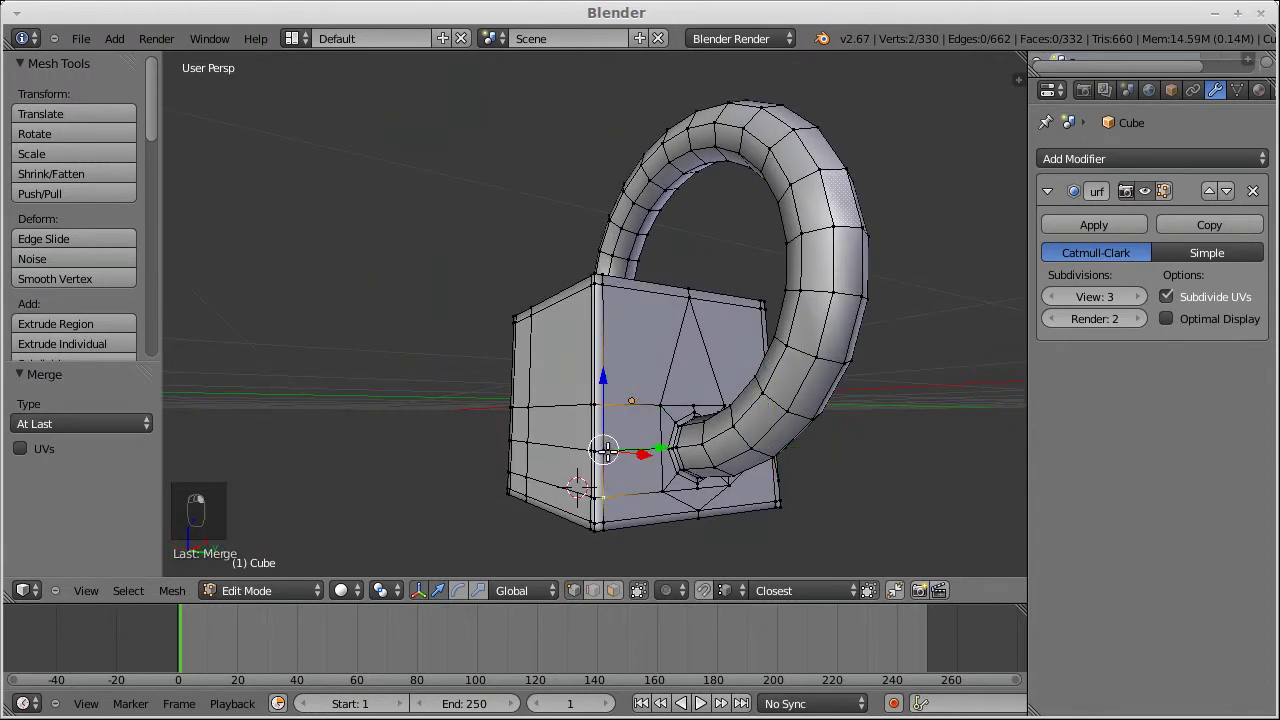
key(alt+m)
click(604, 449)
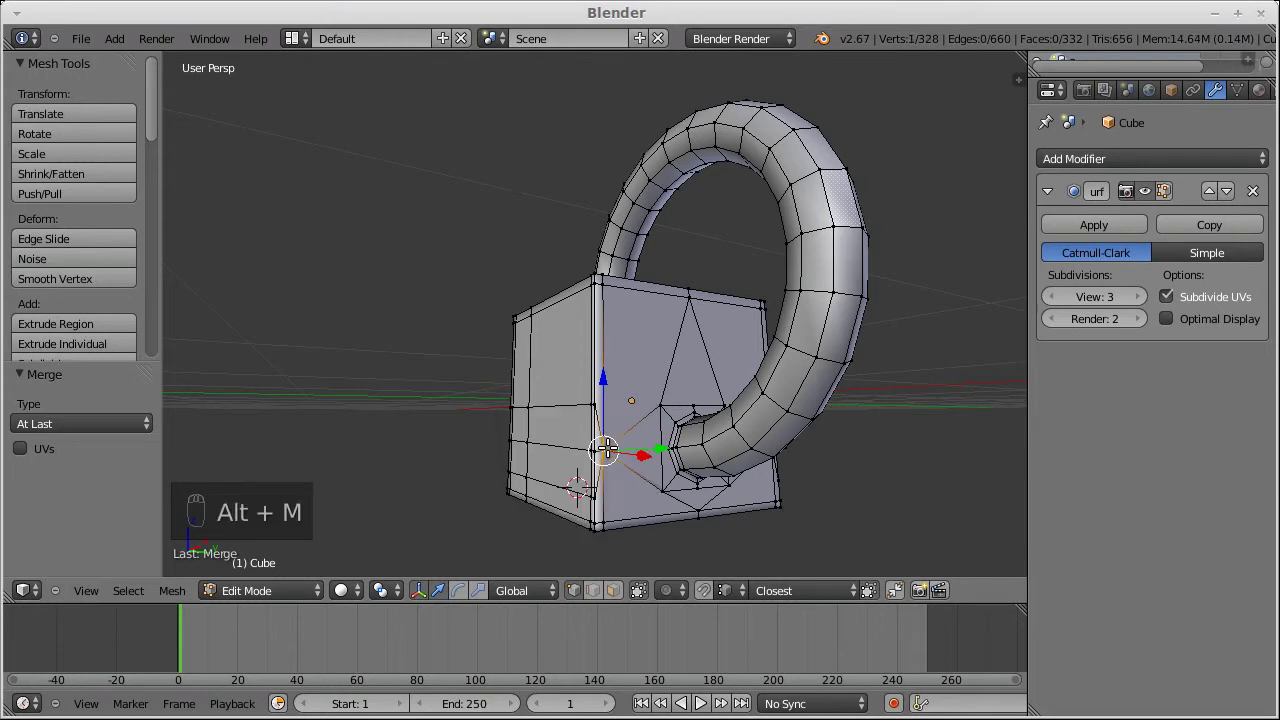
Select the horizontal edge loops above and below the side handle joint around the cube's other faces and dissolve them
key(ctrl+Tab)
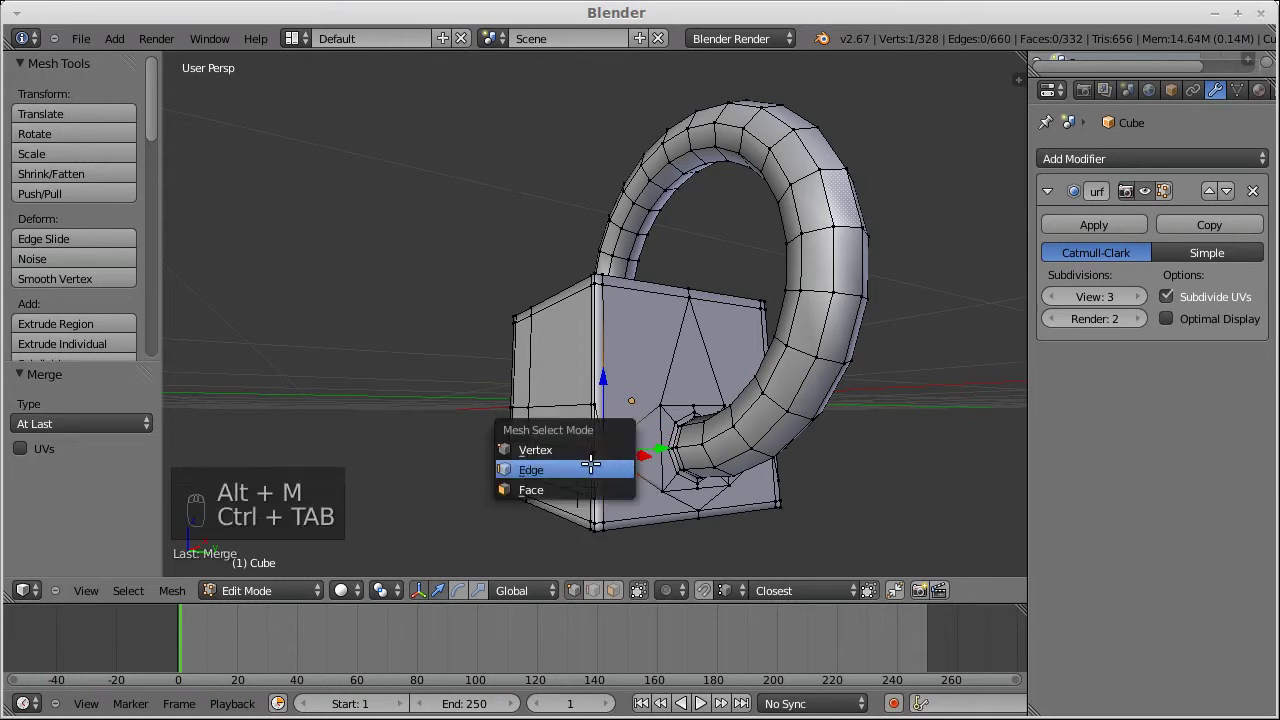
click(604, 466)
alt+right_click(559, 405)
alt+shift+right_click(567, 480)
middle_drag(567, 480, 350, 482)
alt+shift+right_click(555, 410)
mouse_move(482, 409)
middle_down()
mouse_move(780, 400)
mouse_move(766, 397)
mouse_move(800, 386)
mouse_move(732, 404)
middle_up()
key(z)
key(x)
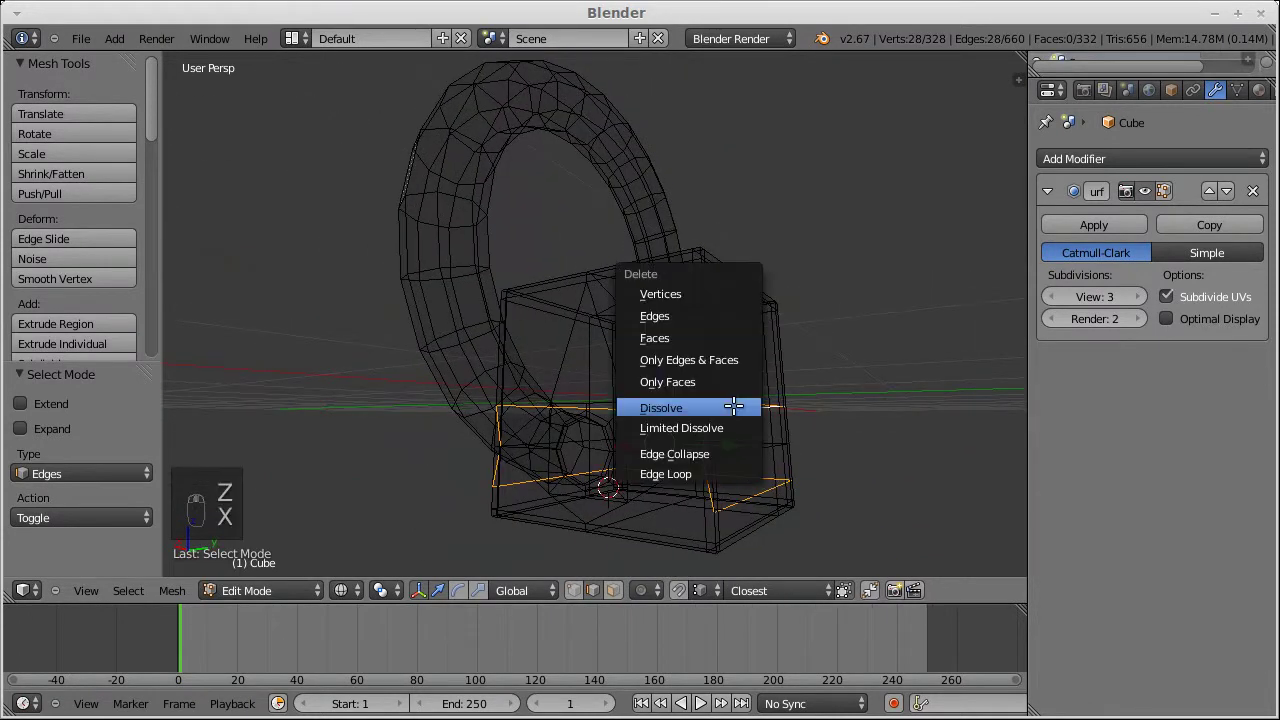
key(Return)
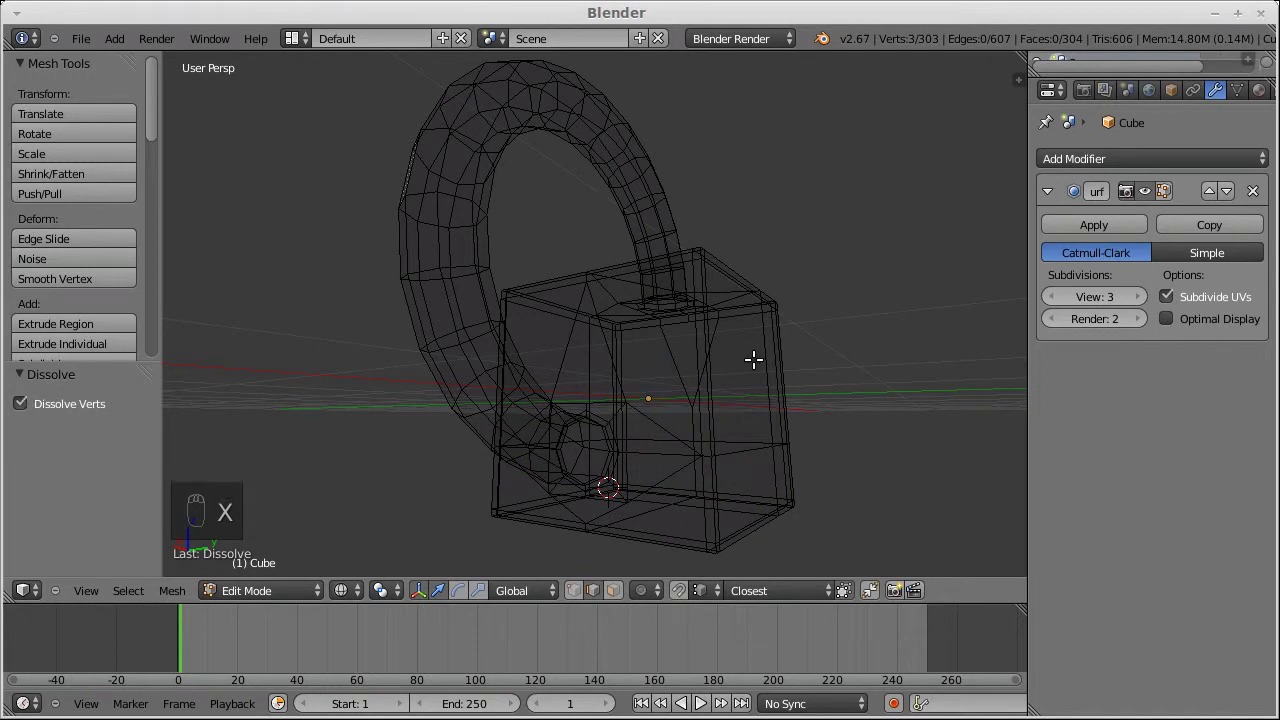
Merge the upper centre vertex on the cube's adjacent face into the one below it at last, and check the smoothed result
middle_drag(754, 359, 440, 397)
key(ctrl+Tab)
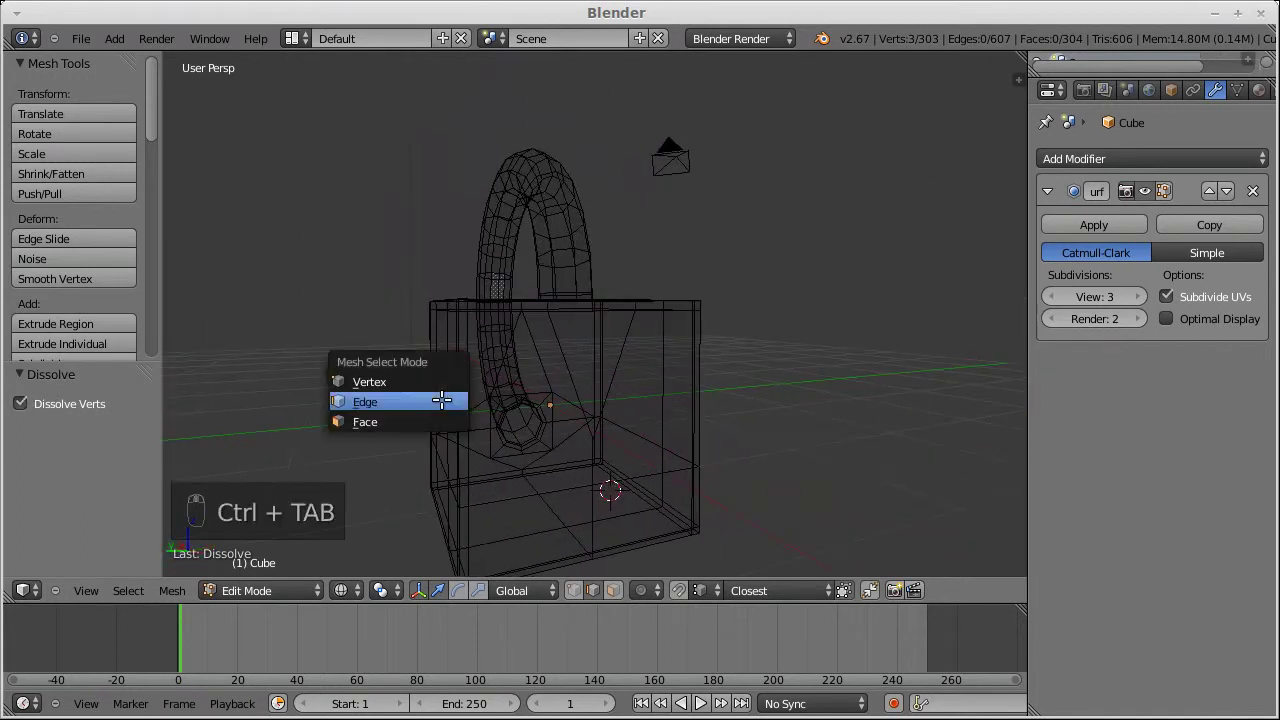
click(443, 381)
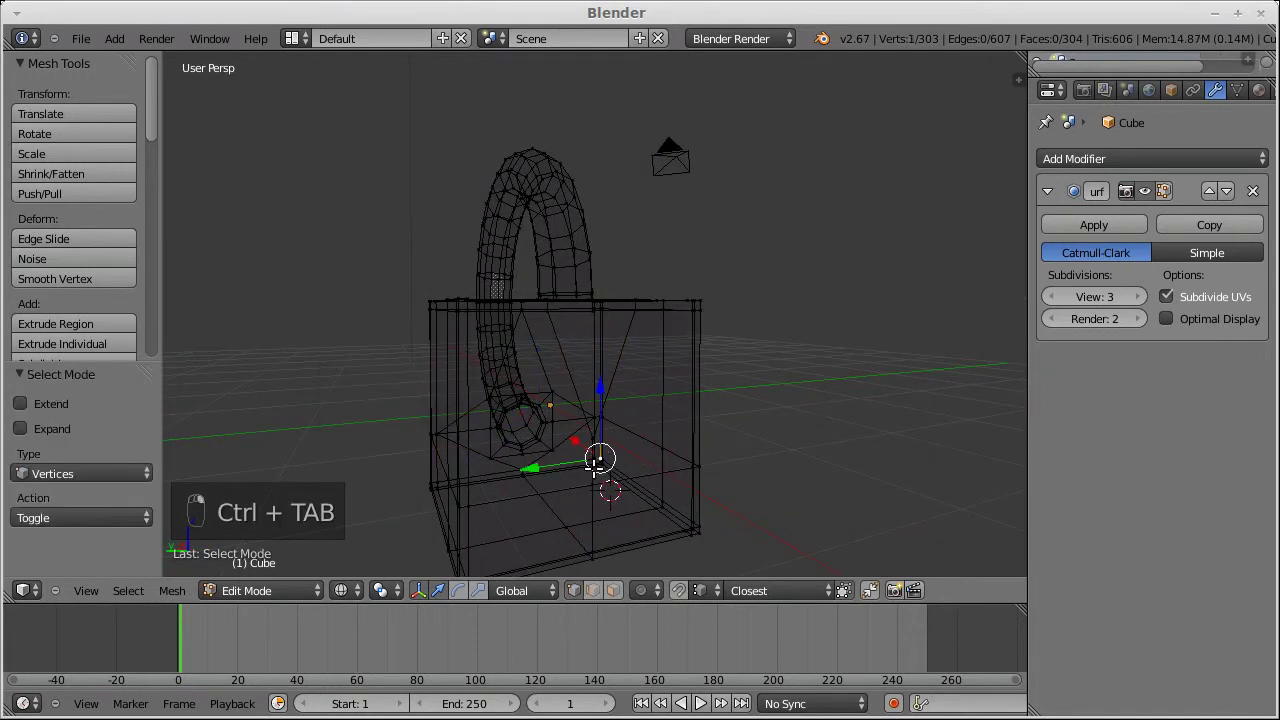
key(z)
shift+right_click(591, 486)
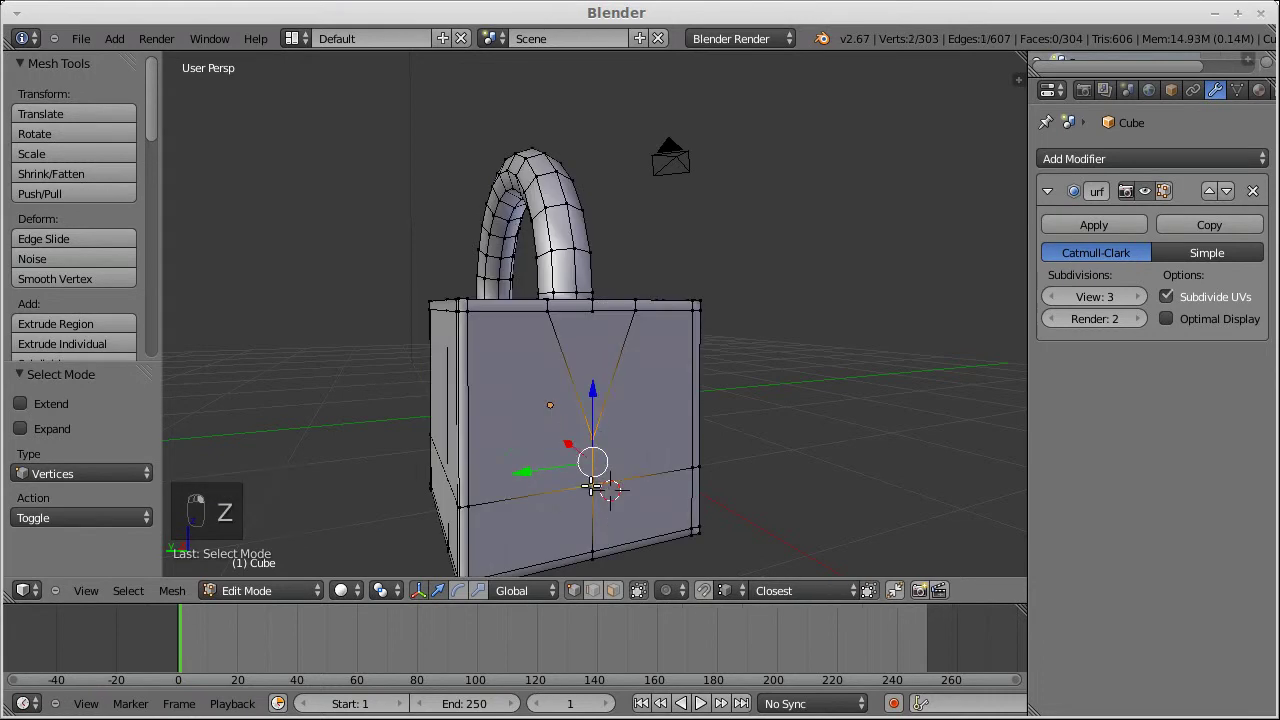
key(alt+m)
click(591, 487)
middle_drag(591, 486, 625, 442)
key(Tab)
key(Tab)
Move the merged vertices on the cube's corner beside the handle face down along Z by about 0.211
right_click(613, 446)
shift+right_click(618, 377)
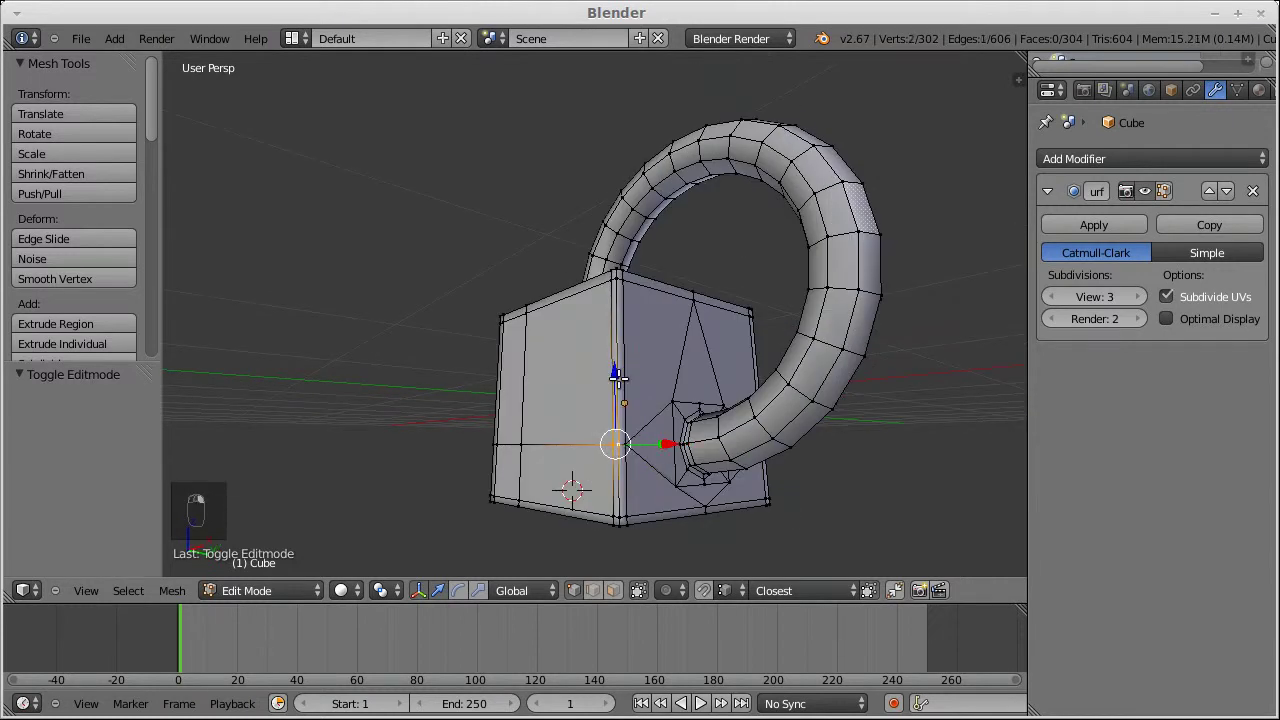
drag(618, 377, 613, 383)
right_click(614, 400)
drag(617, 369, 608, 397)
middle_drag(774, 413, 612, 405)
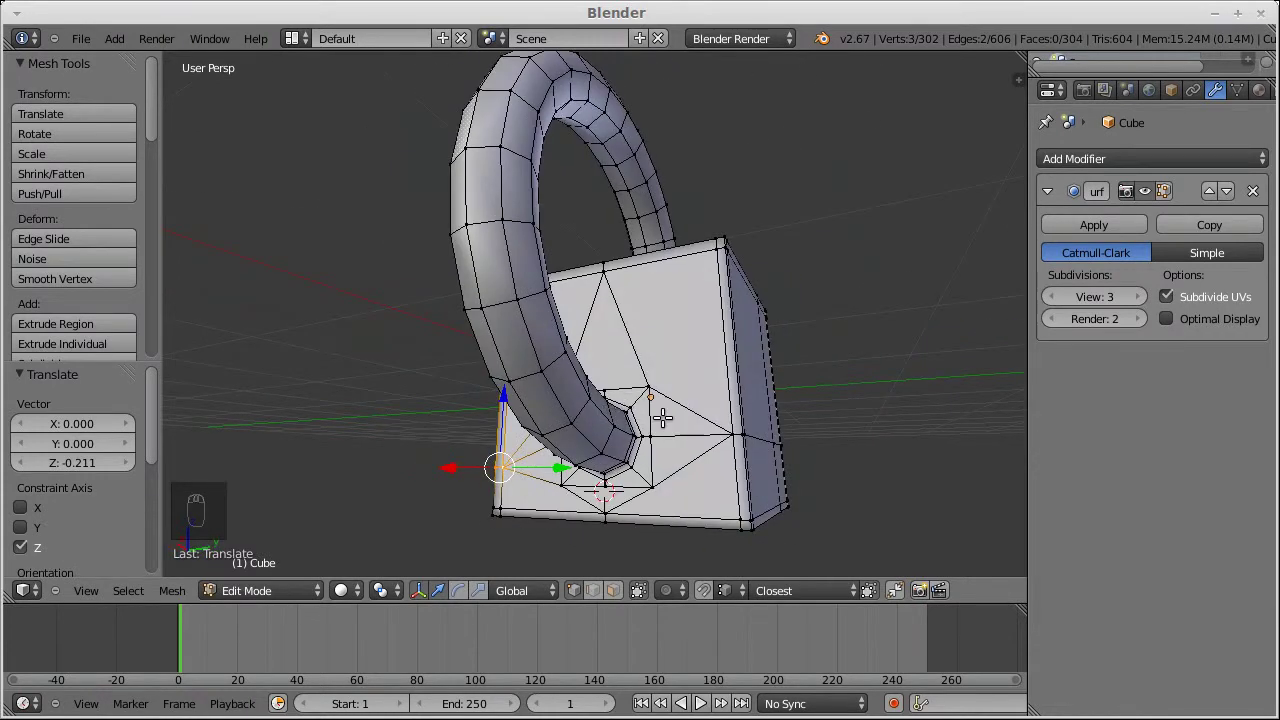
Dissolve the two horizontal edges running from the side handle joint to the corner vertices on either side
key(ctrl+Tab)
click(590, 437)
right_click(600, 455)
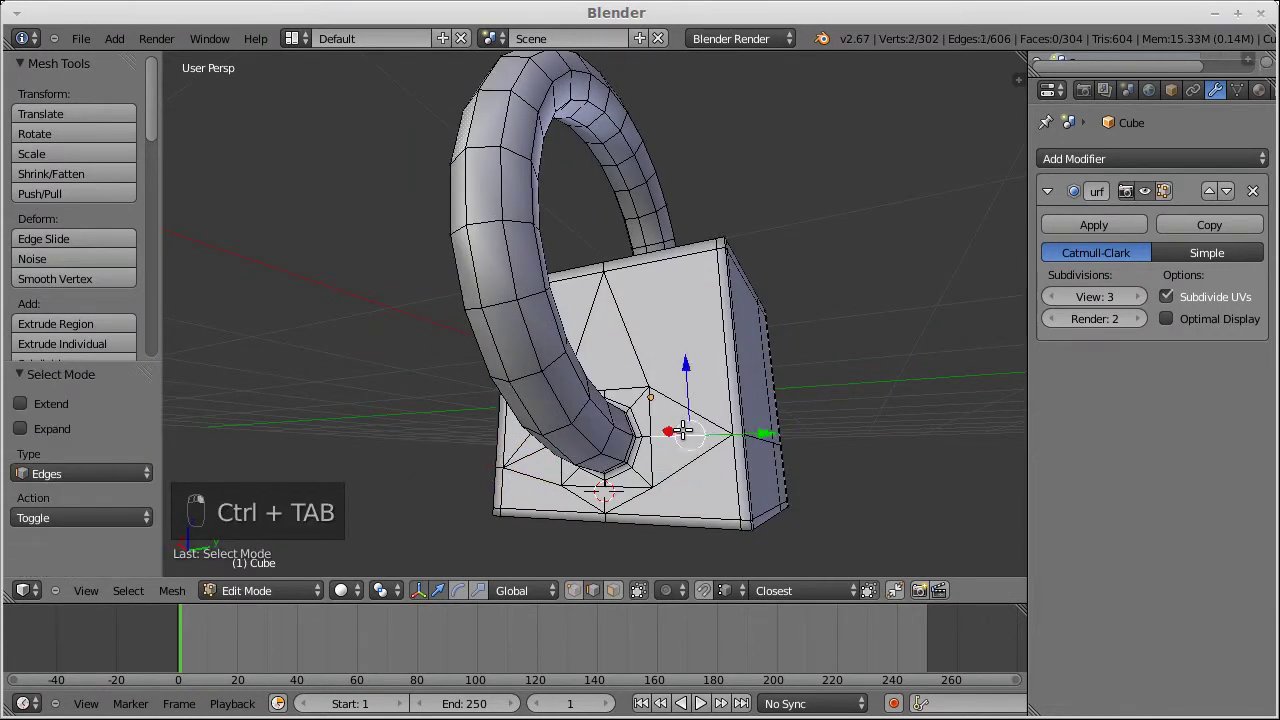
middle_drag(600, 455, 600, 437)
shift+right_click(572, 445)
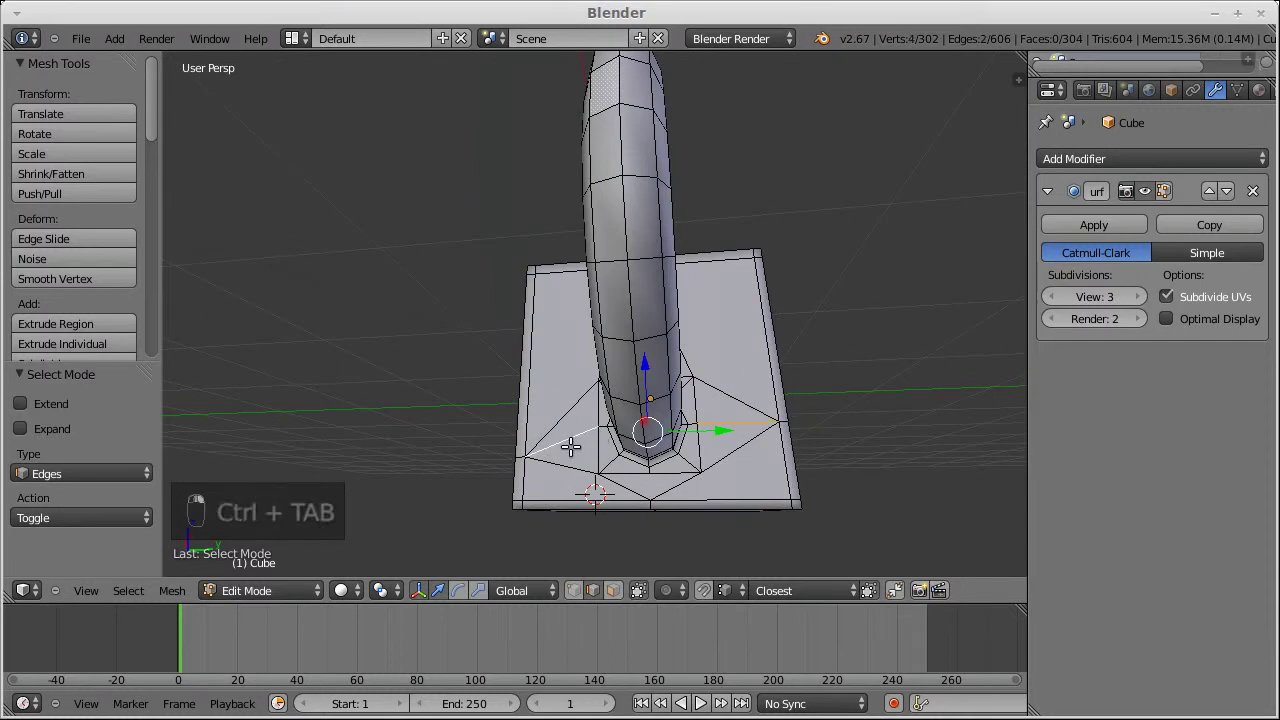
key(x)
click(563, 452)
middle_drag(563, 452, 471, 282)
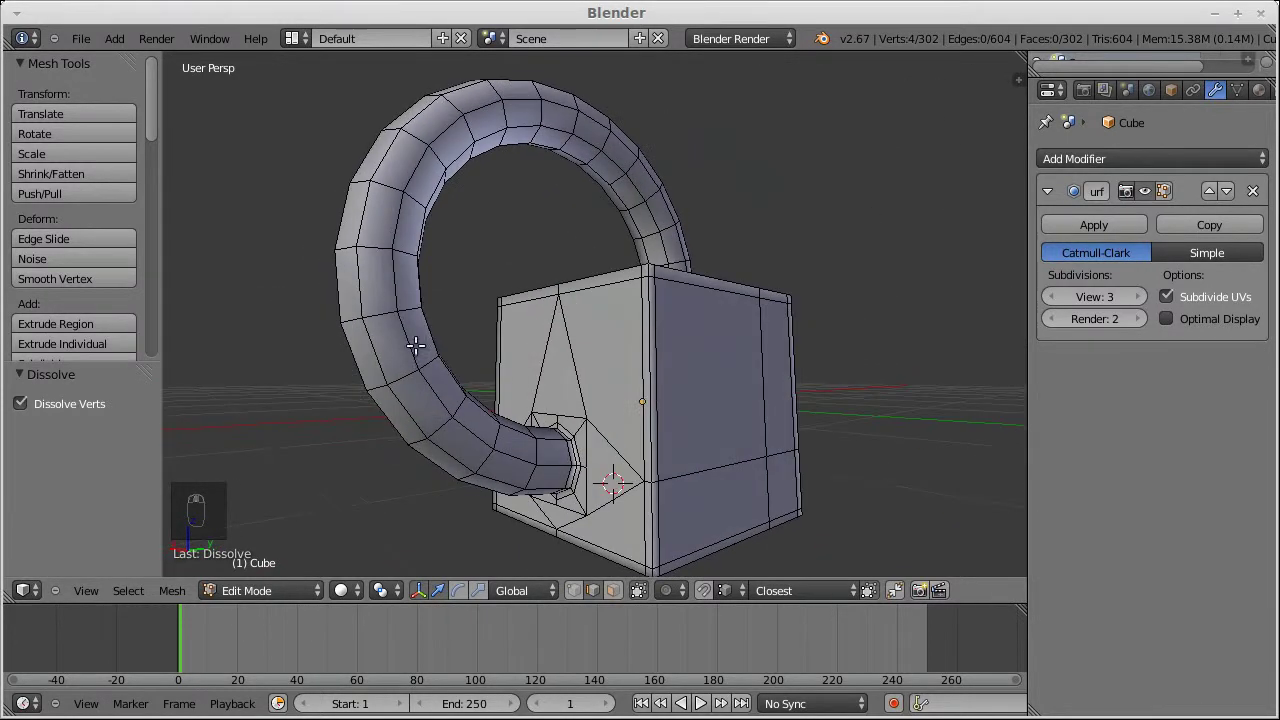
Check the mesh for non-quad faces in wireframe by selecting faces by sides with 3, 4 and 5 vertices
click(127, 591)
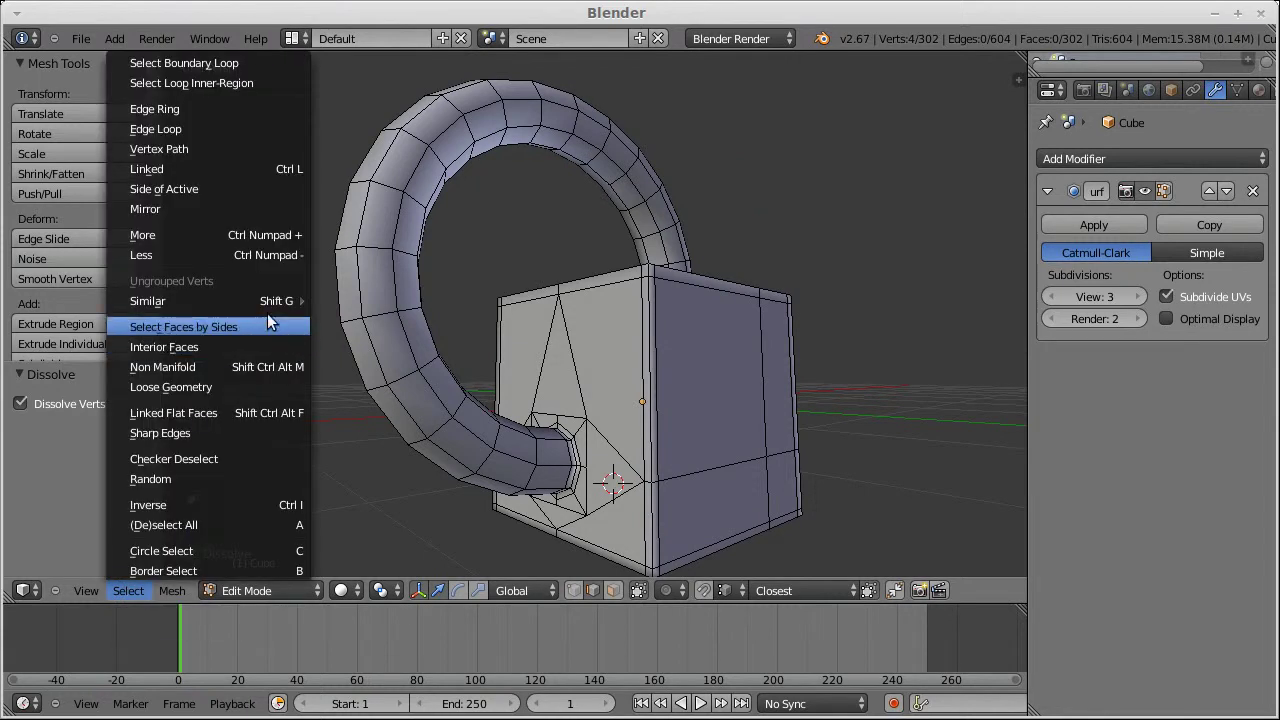
click(267, 326)
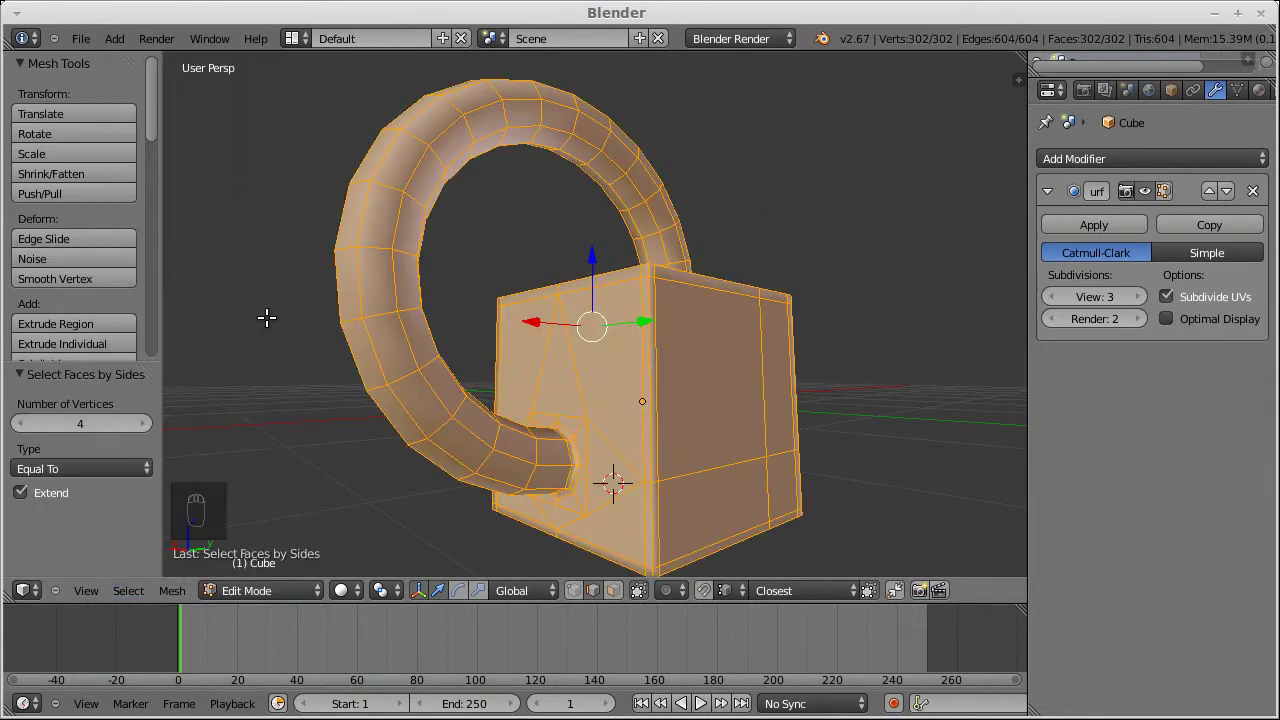
click(27, 424)
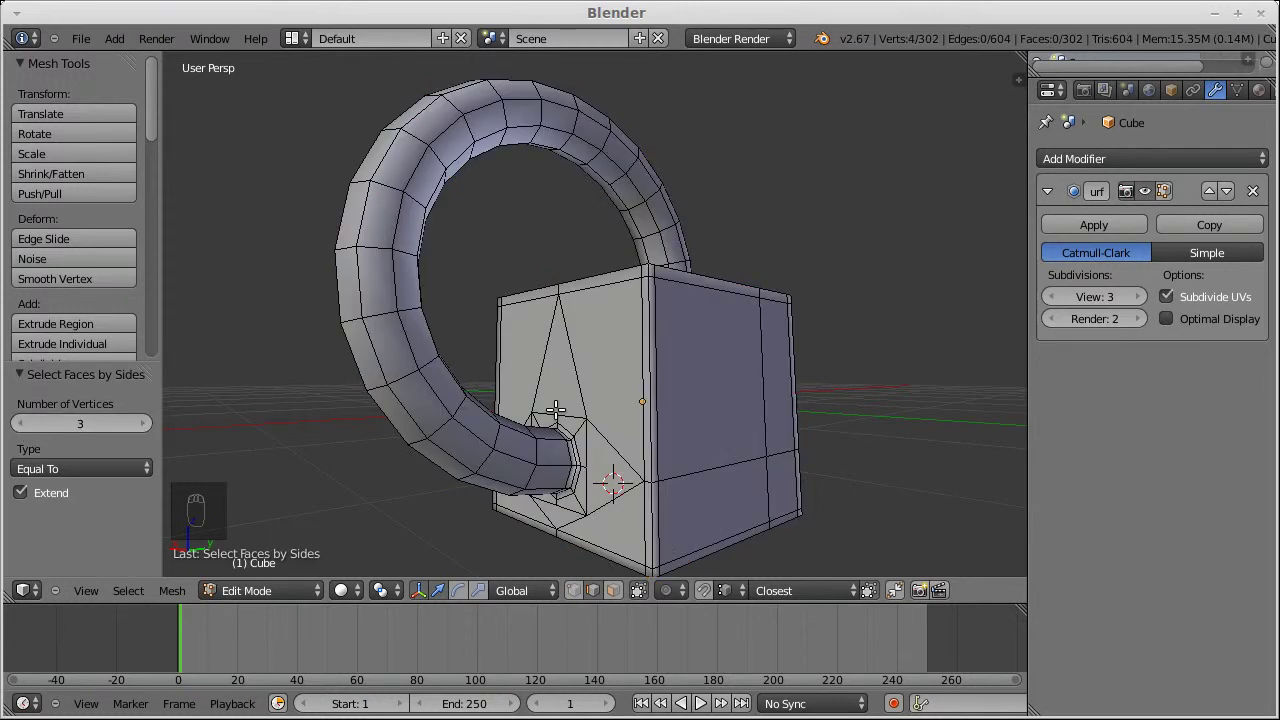
key(z)
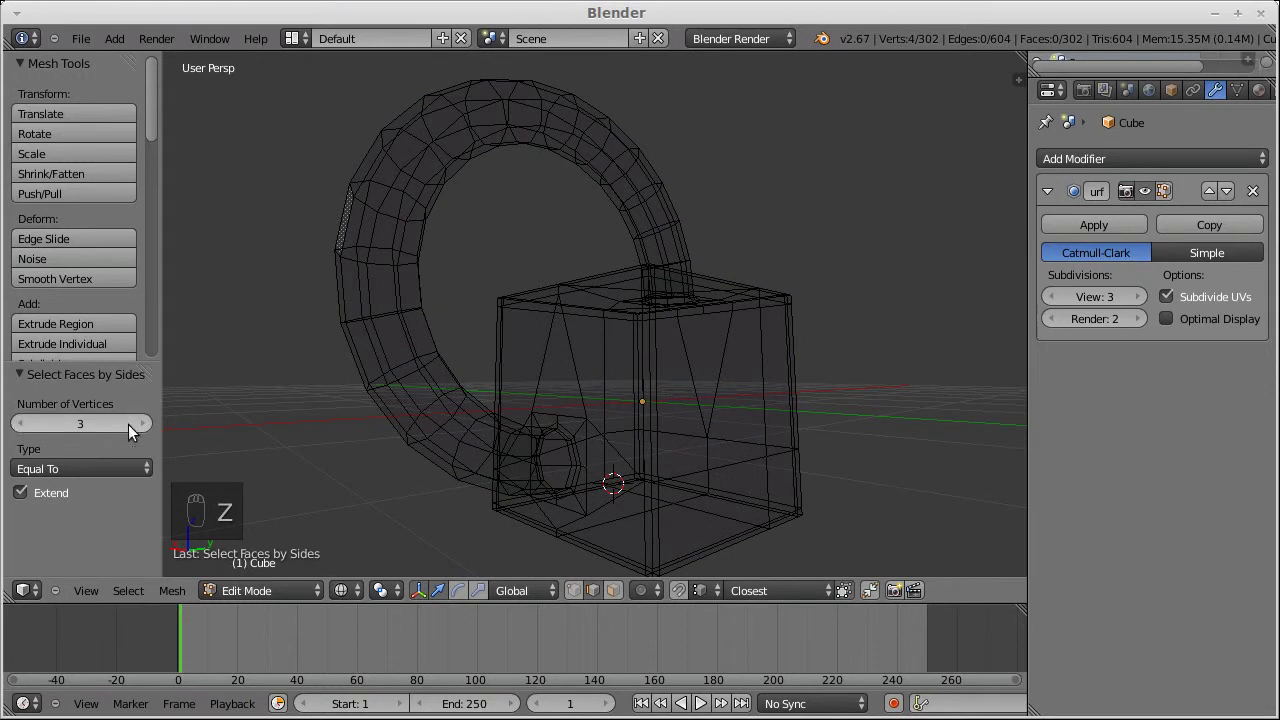
scroll(625, 302, down, 1)
middle_drag(625, 302, 477, 383)
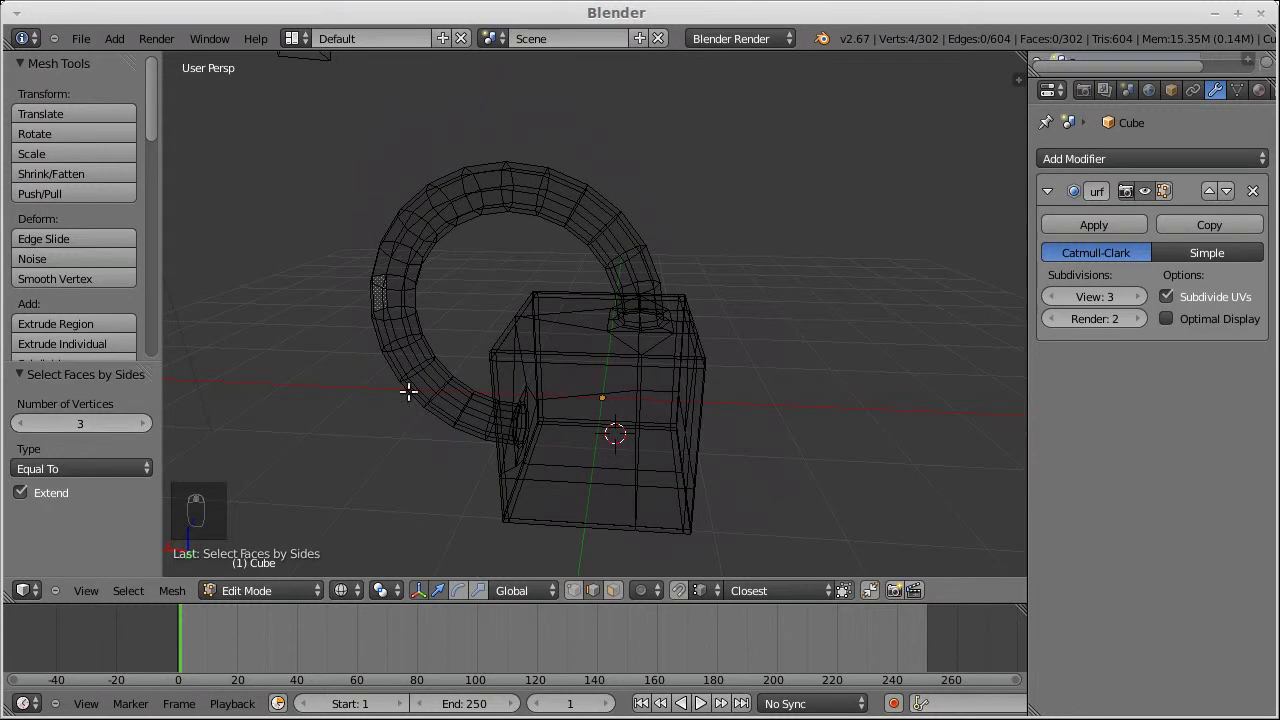
click(138, 424)
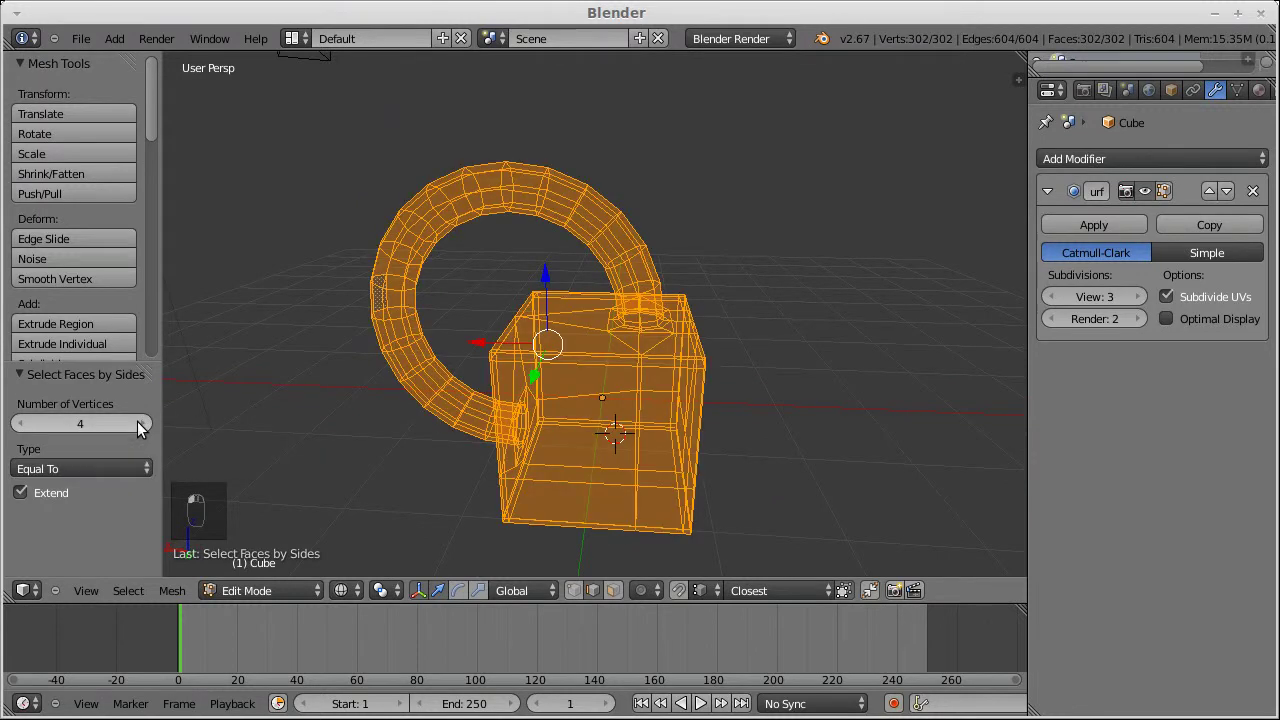
click(138, 424)
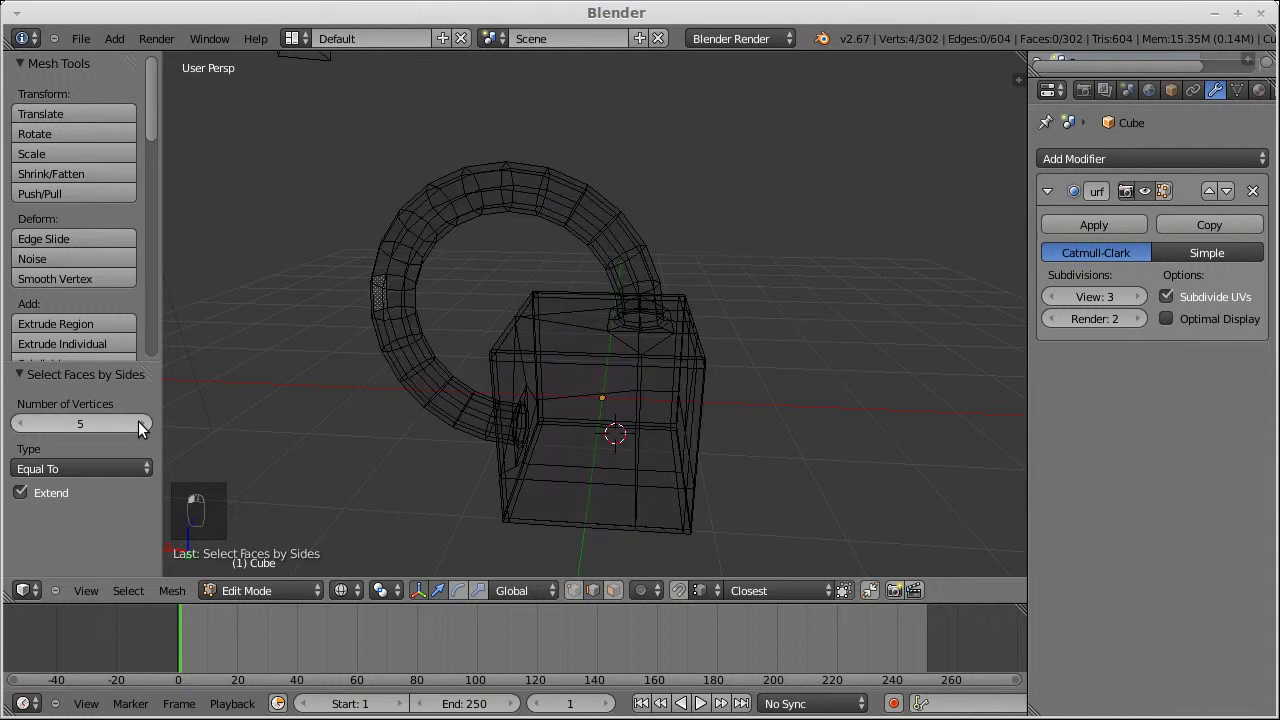
click(24, 424)
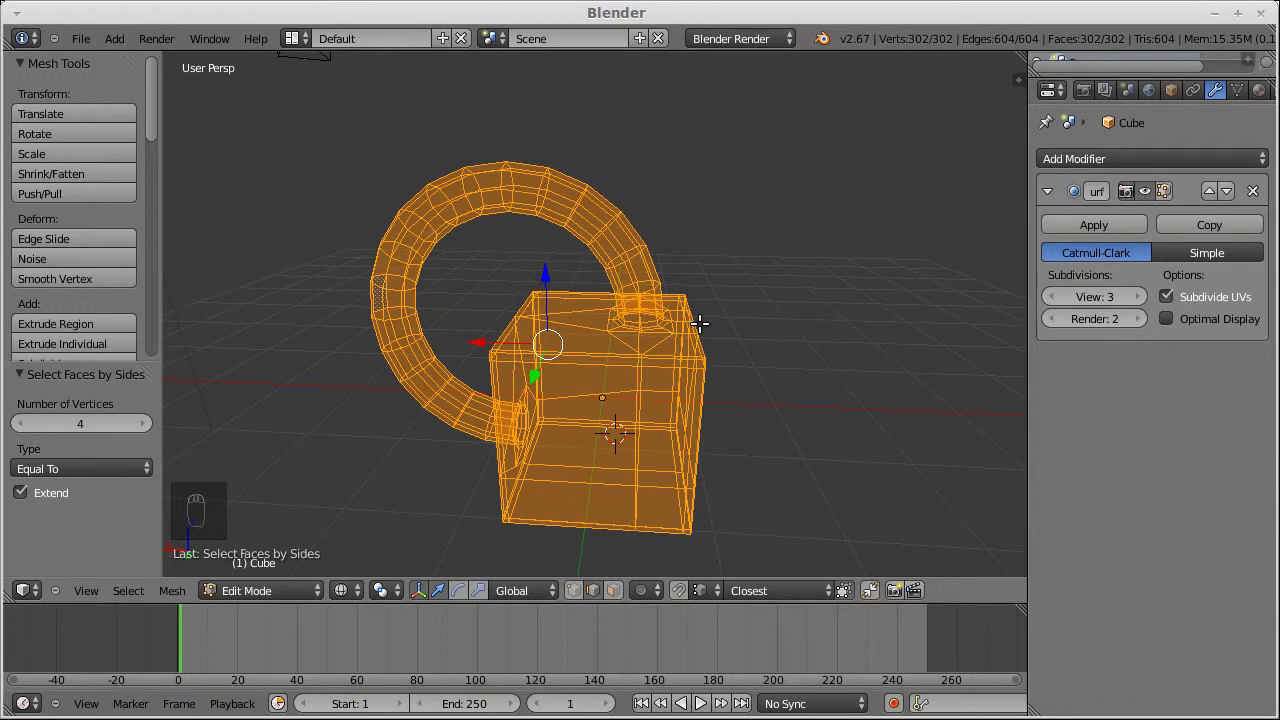
Show the object in solid shading in Object Mode and enable Matcap in the viewport display settings
key(Tab)
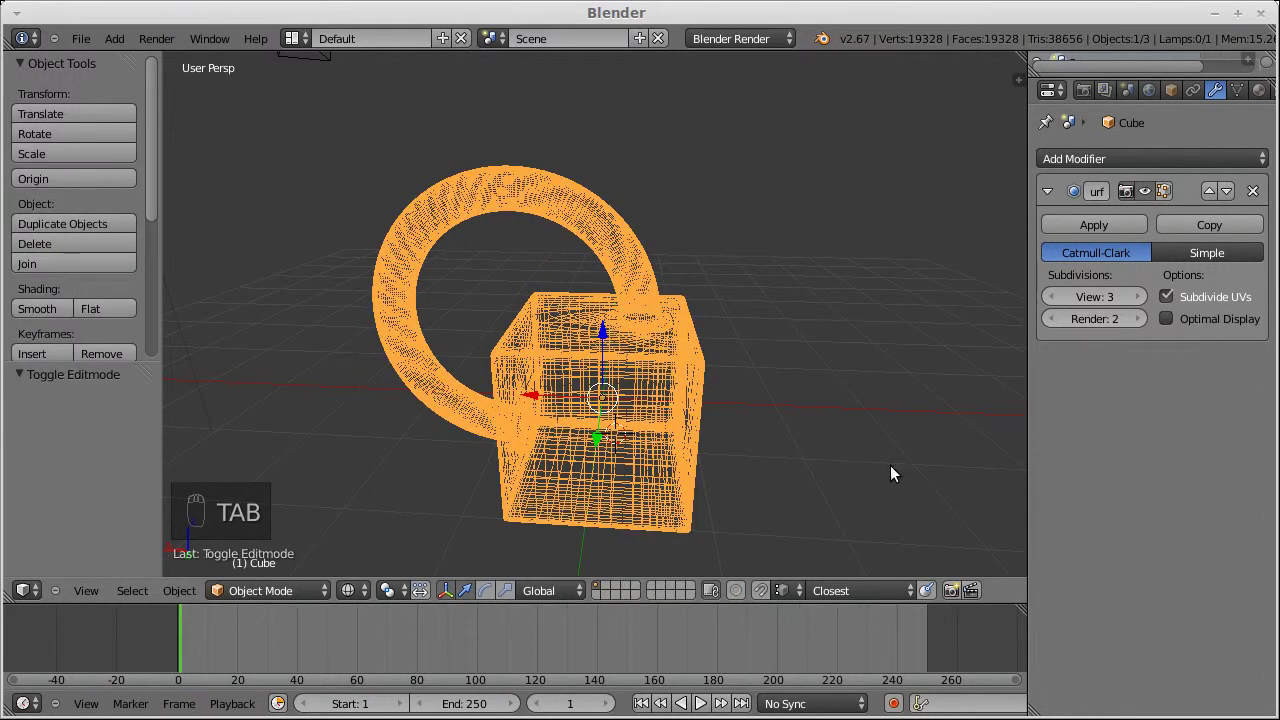
key(z)
key(n)
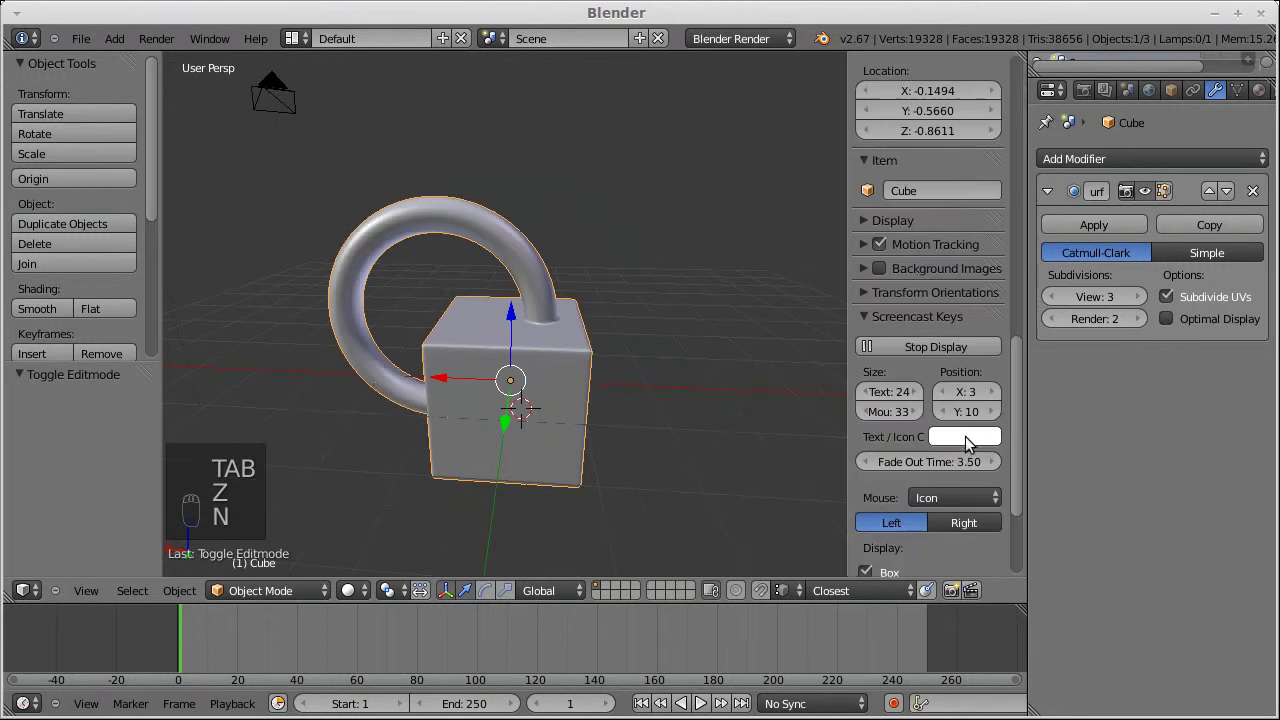
scroll(928, 478, down, 2)
scroll(888, 242, up, 2)
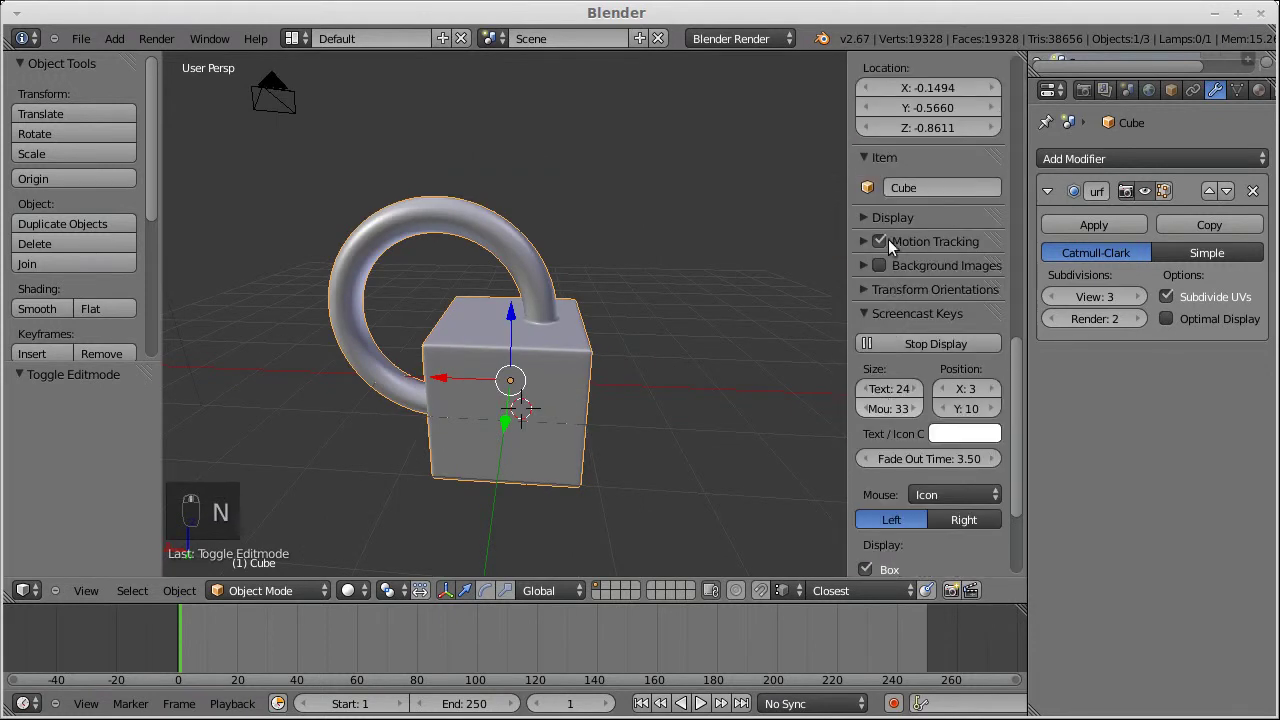
click(861, 219)
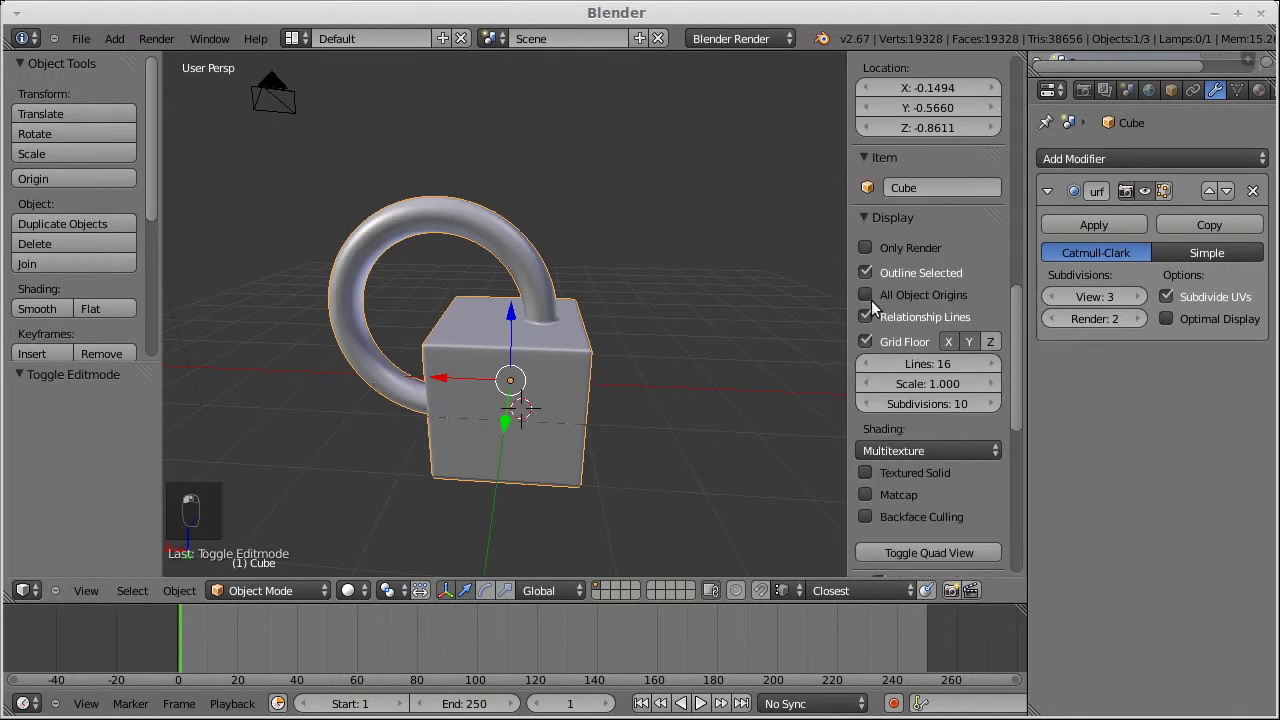
click(884, 490)
Try the glossy crimson matcap, switch to the dark silver metallic matcap, and view the model from the handle side
click(916, 525)
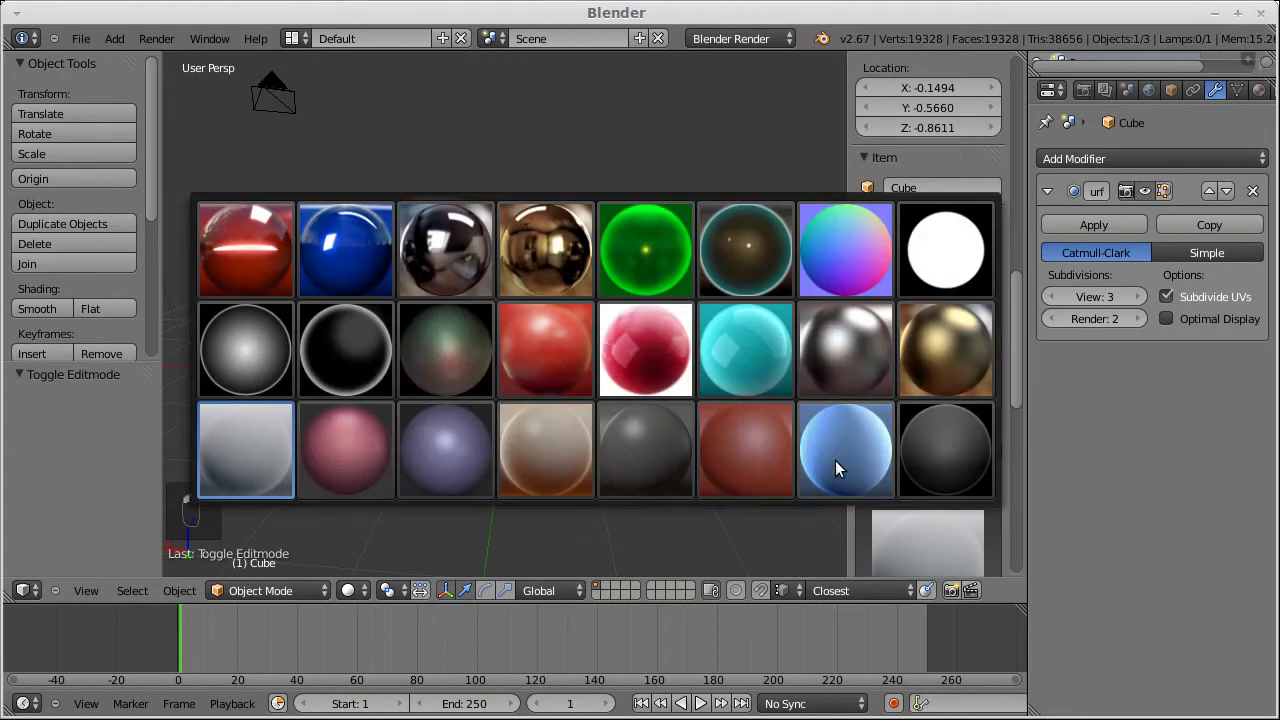
click(648, 352)
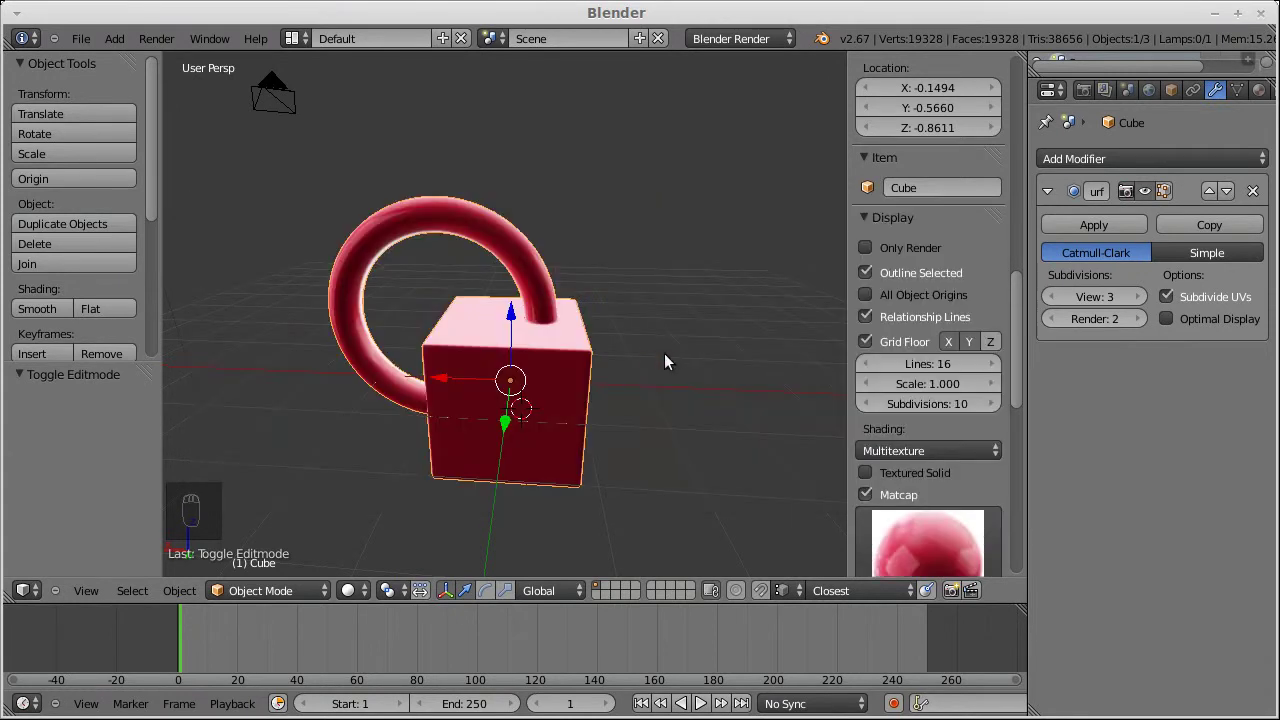
click(920, 527)
click(856, 330)
middle_drag(698, 339, 484, 338)
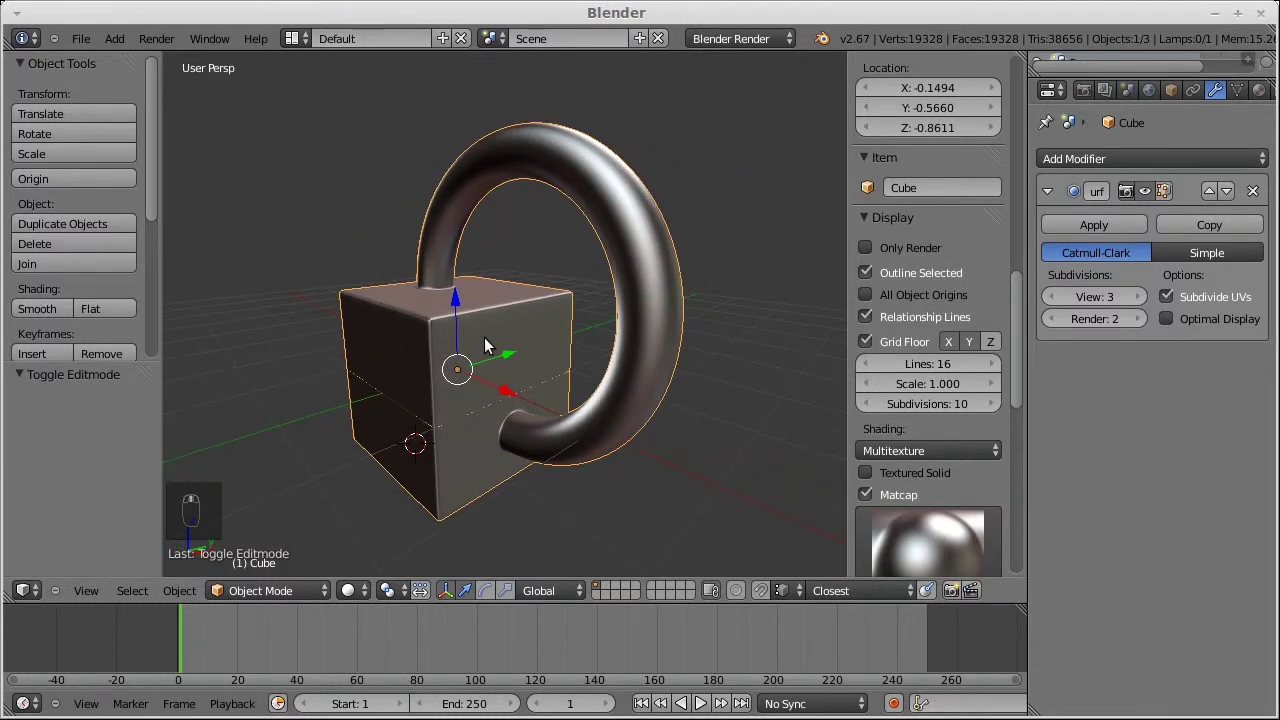